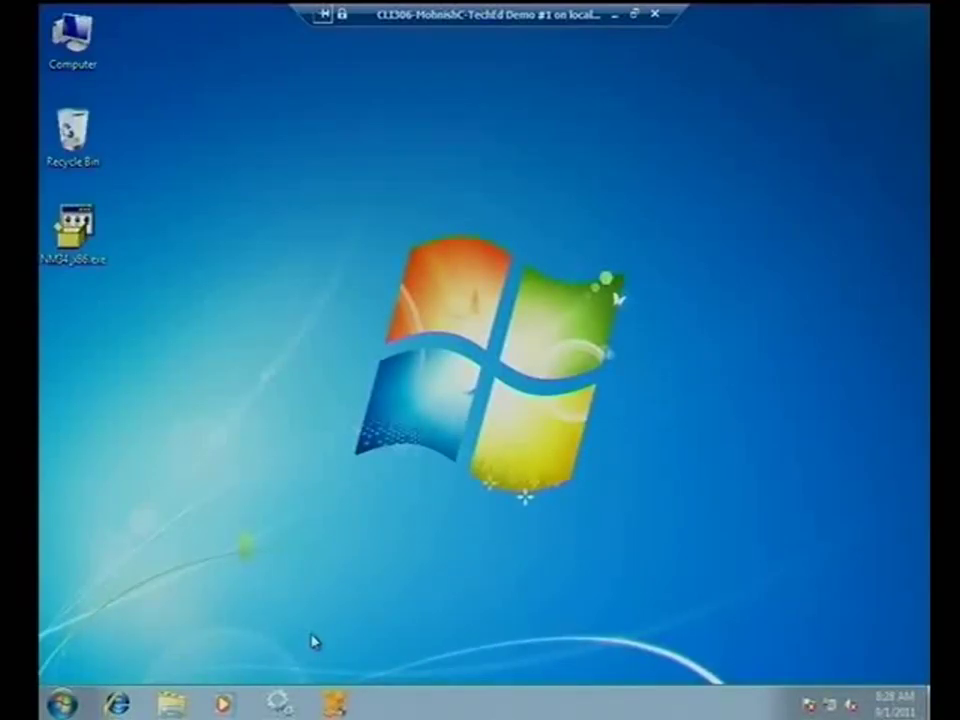
- Launch the Application Virtualization Sequencer and allow it to make changes to the computer
click(342, 704)
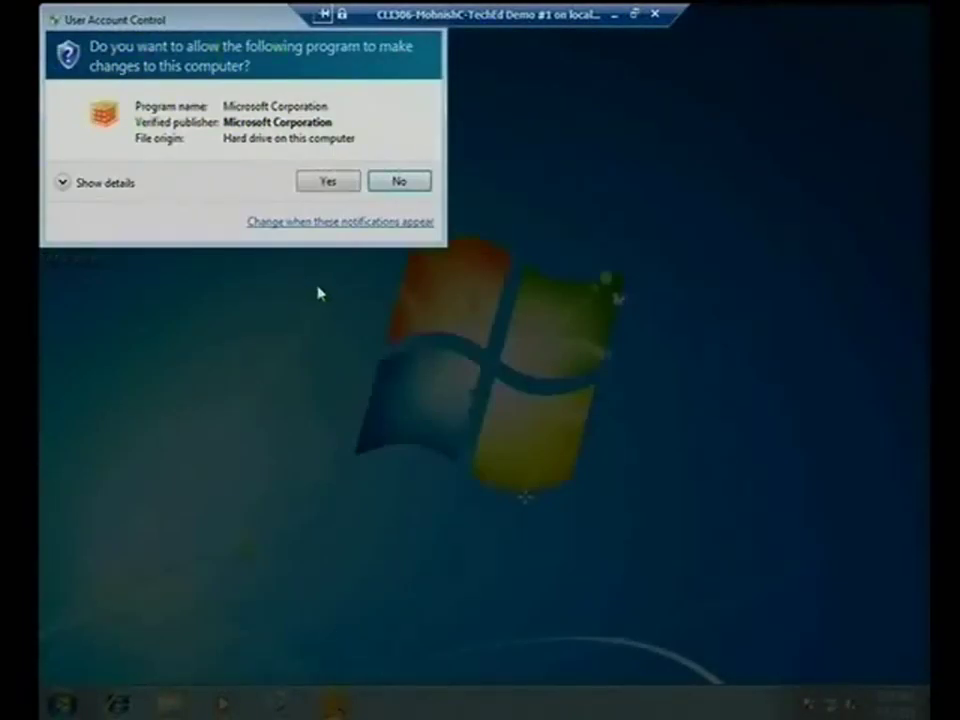
click(326, 181)
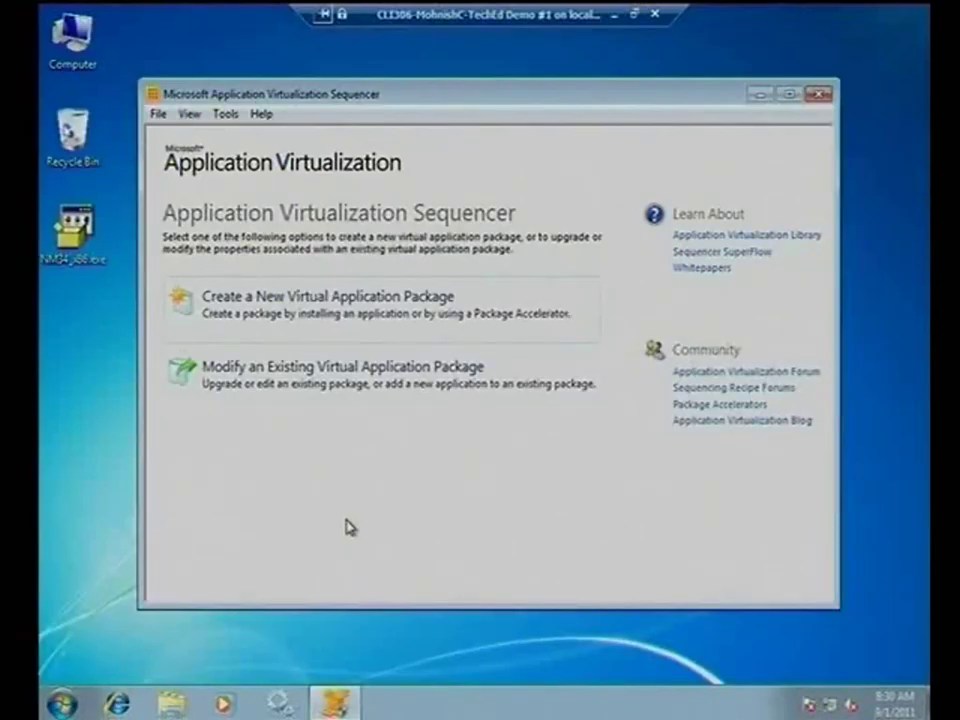
- Open Disk Management with diskmgmt.msc, inspect the computer's disks and volumes full-screen, and close it
click(62, 703)
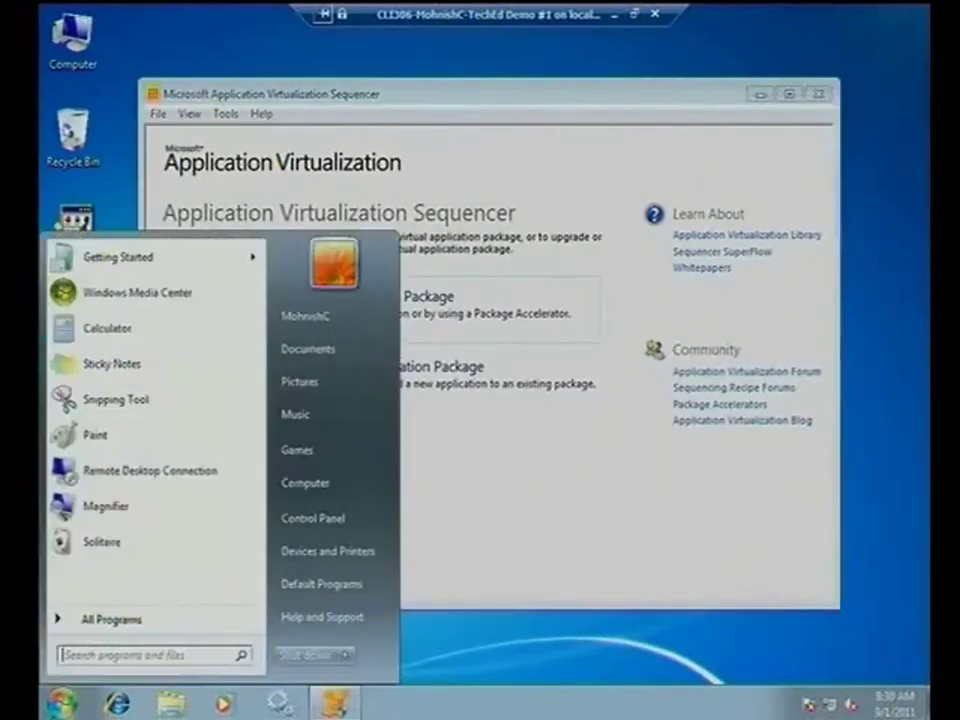
text(dis)
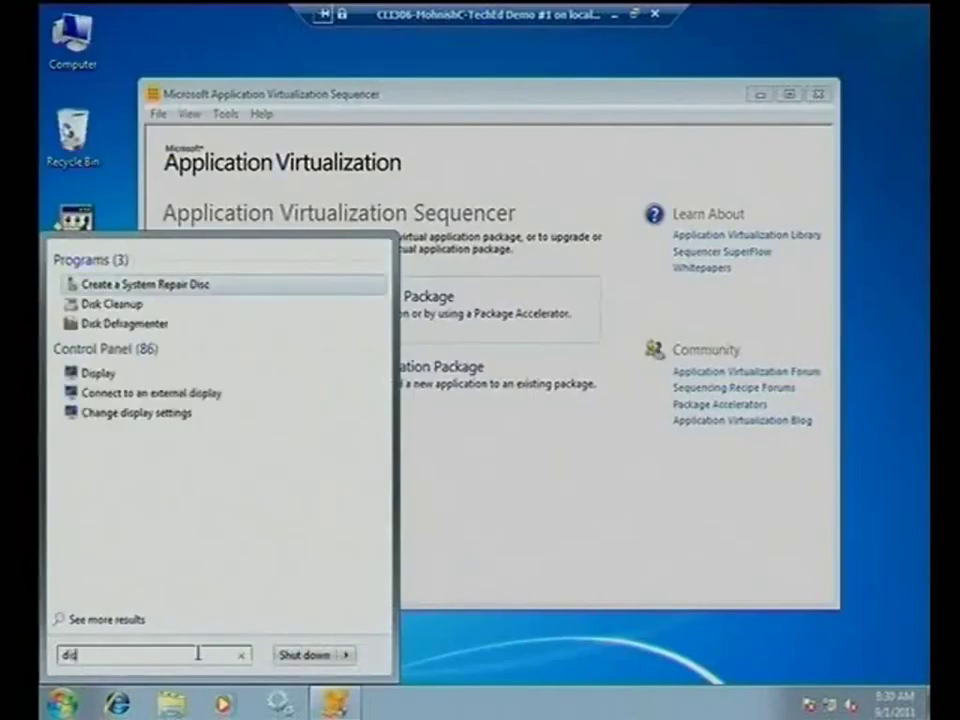
text(kmgmt.msc)
key(Return)
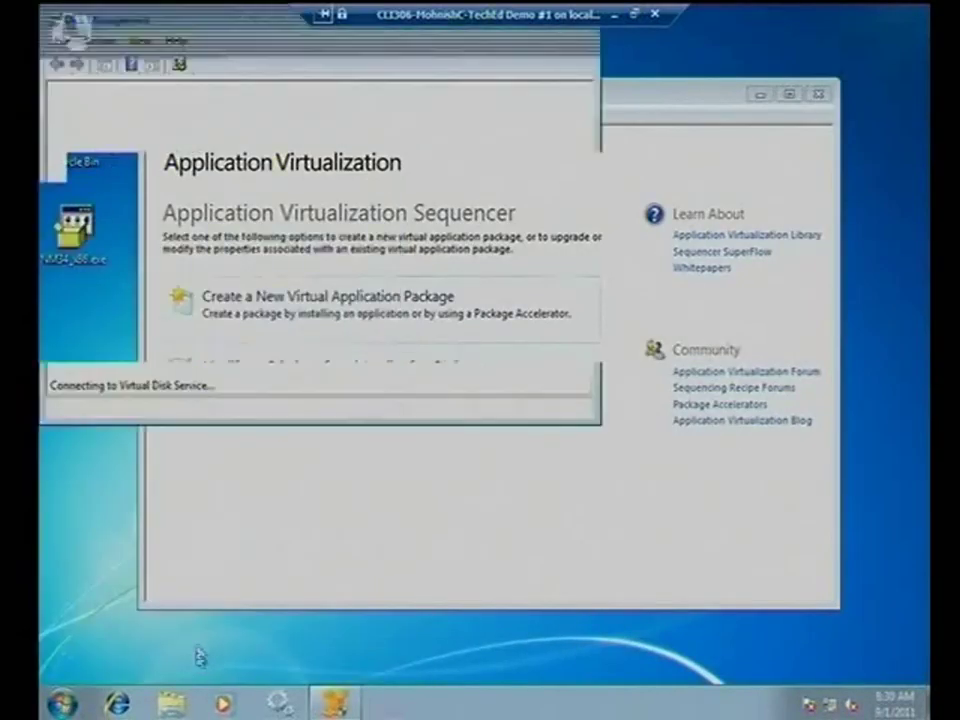
double_click(261, 30)
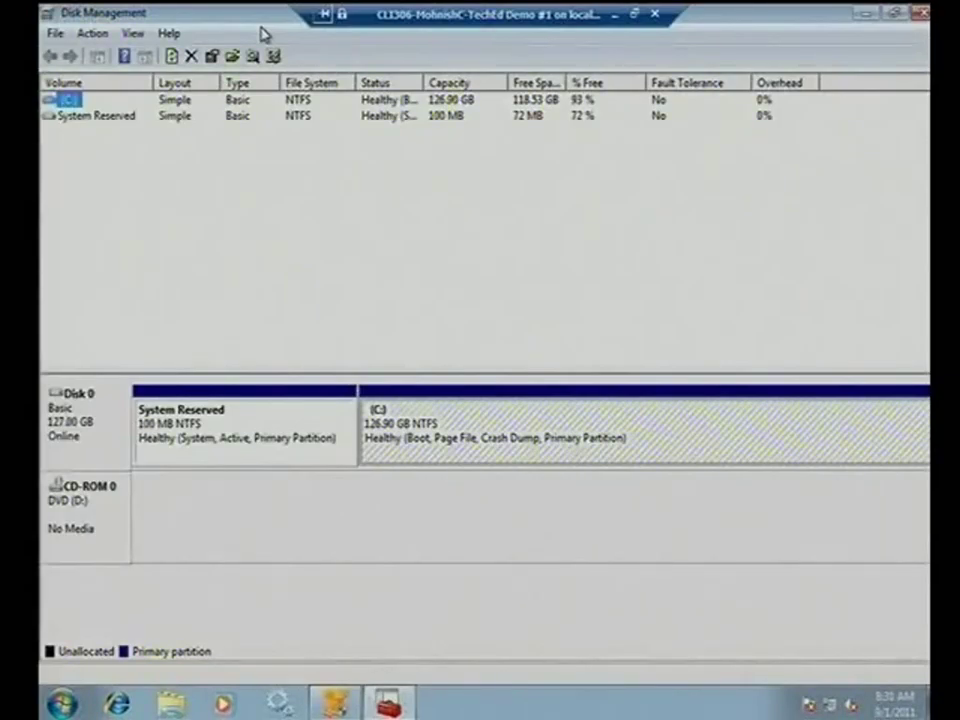
click(921, 13)
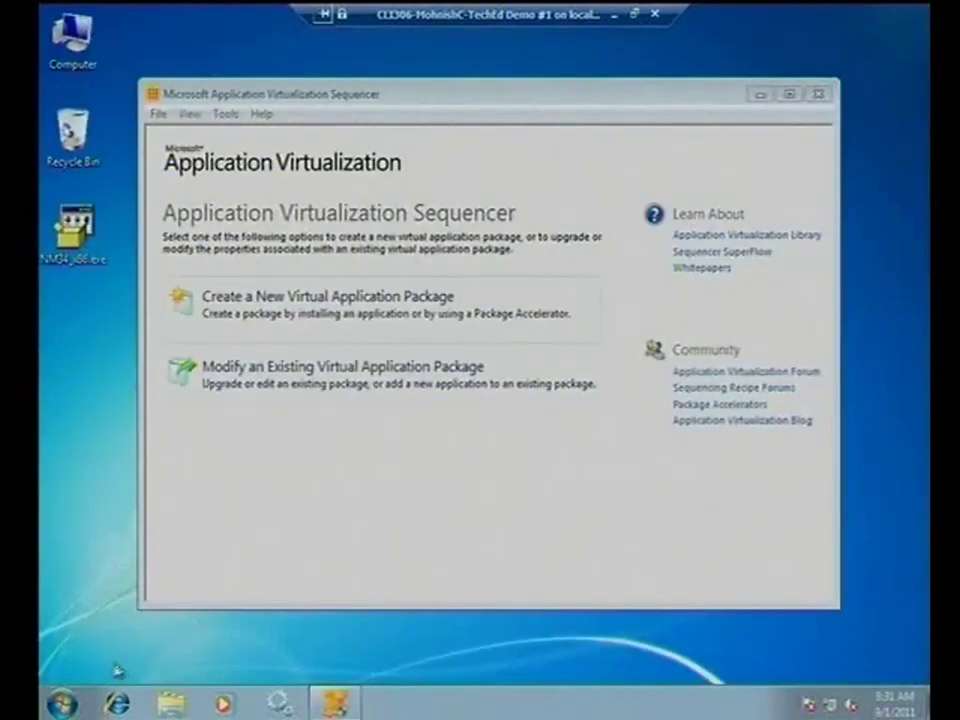
- View the local hard disk drives in the Computer window and close it
click(62, 703)
click(311, 482)
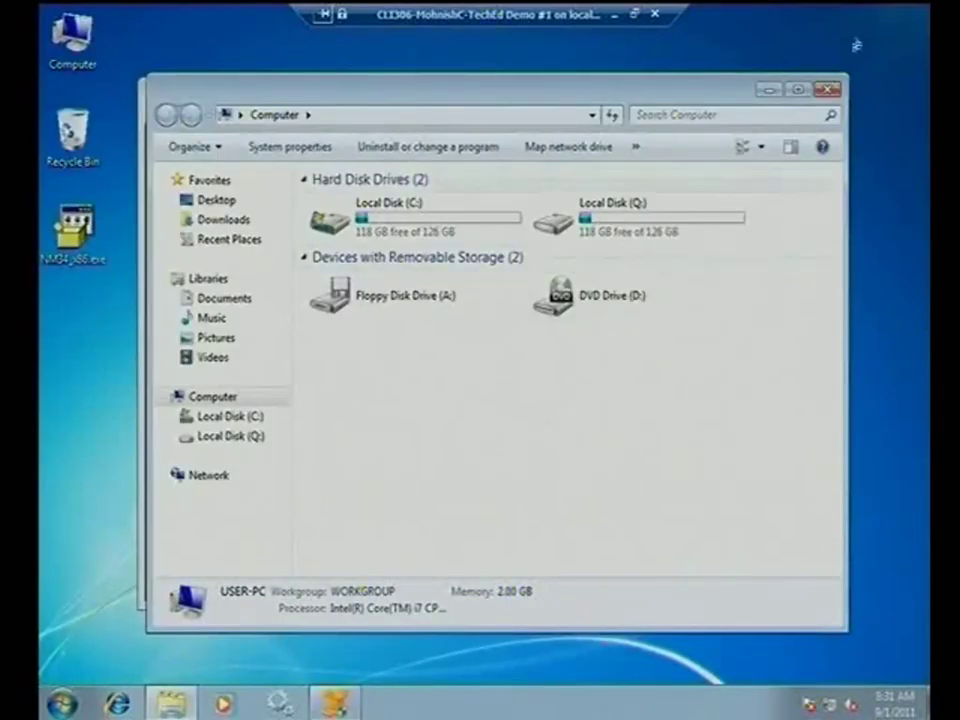
click(826, 89)
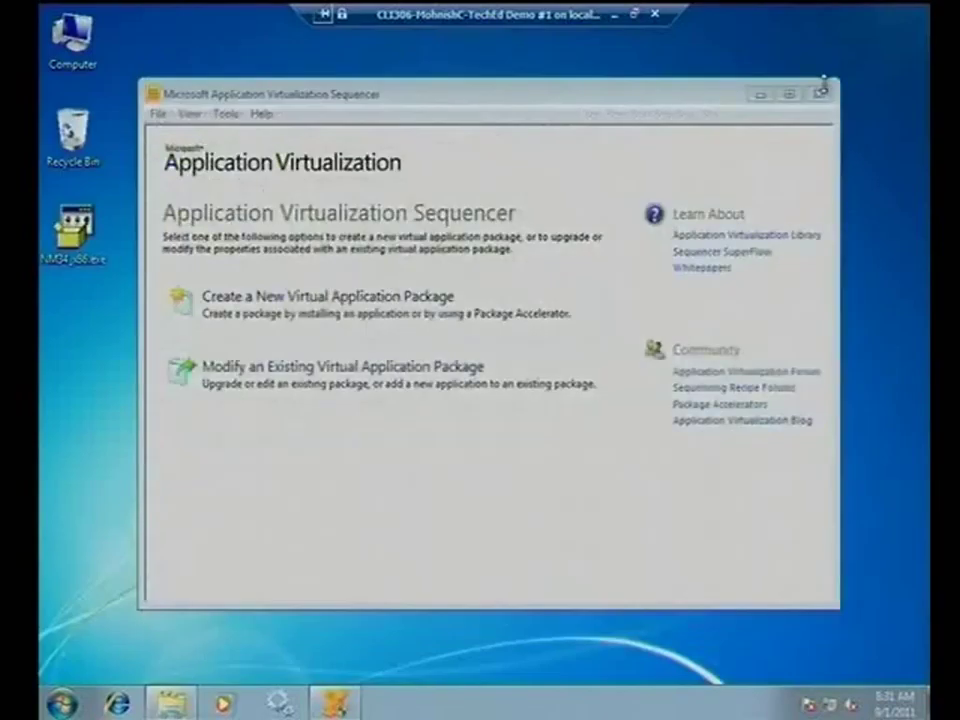
- Start a new virtual application package with the Create Package (default) method and advance to the computer preparation check
click(322, 298)
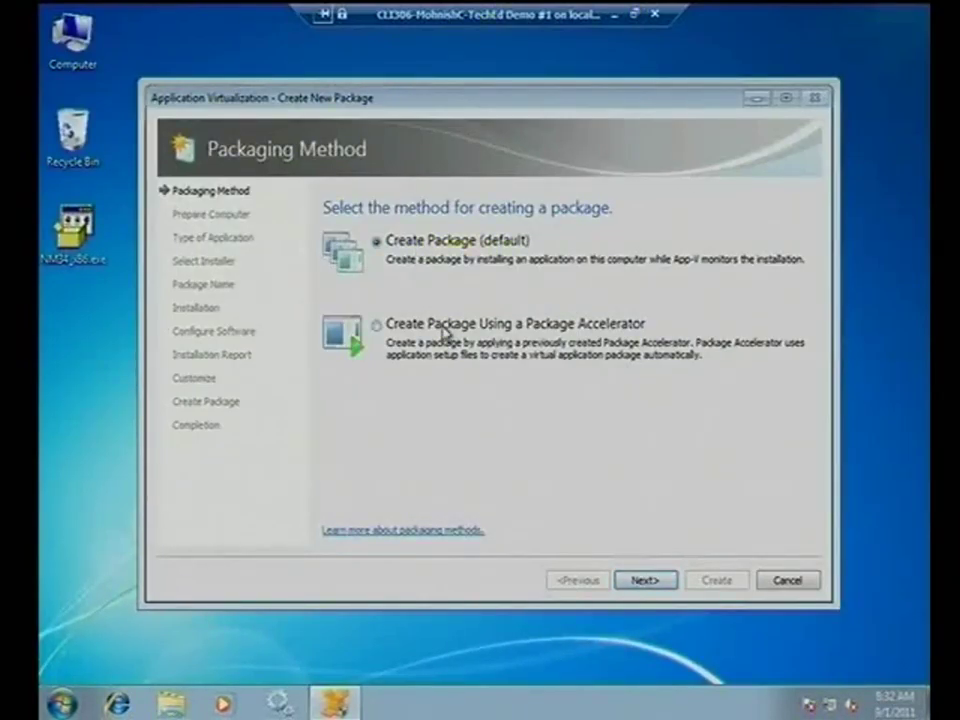
click(650, 592)
click(643, 580)
click(593, 577)
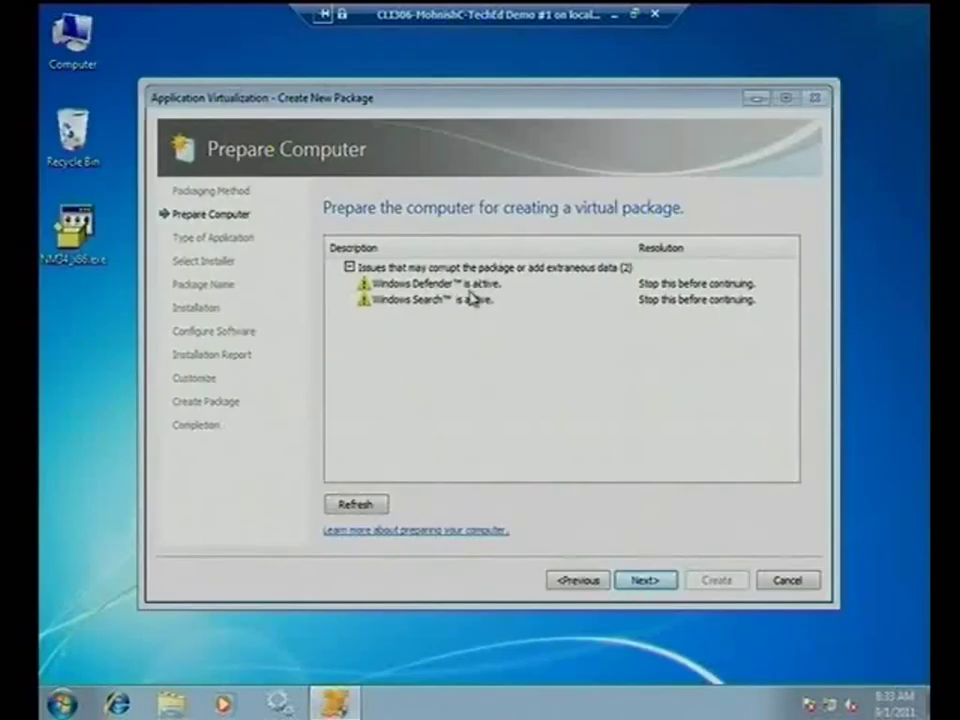
- Read the warning and resolution details for the Windows Defender and Windows Search preparation issues
double_click(470, 284)
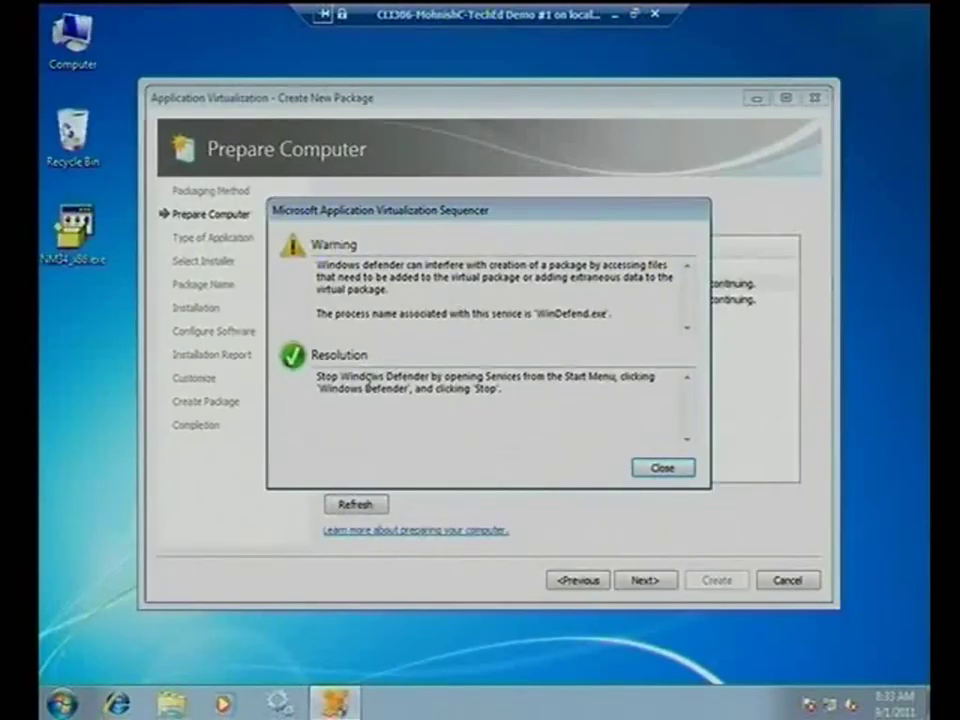
click(660, 470)
double_click(394, 302)
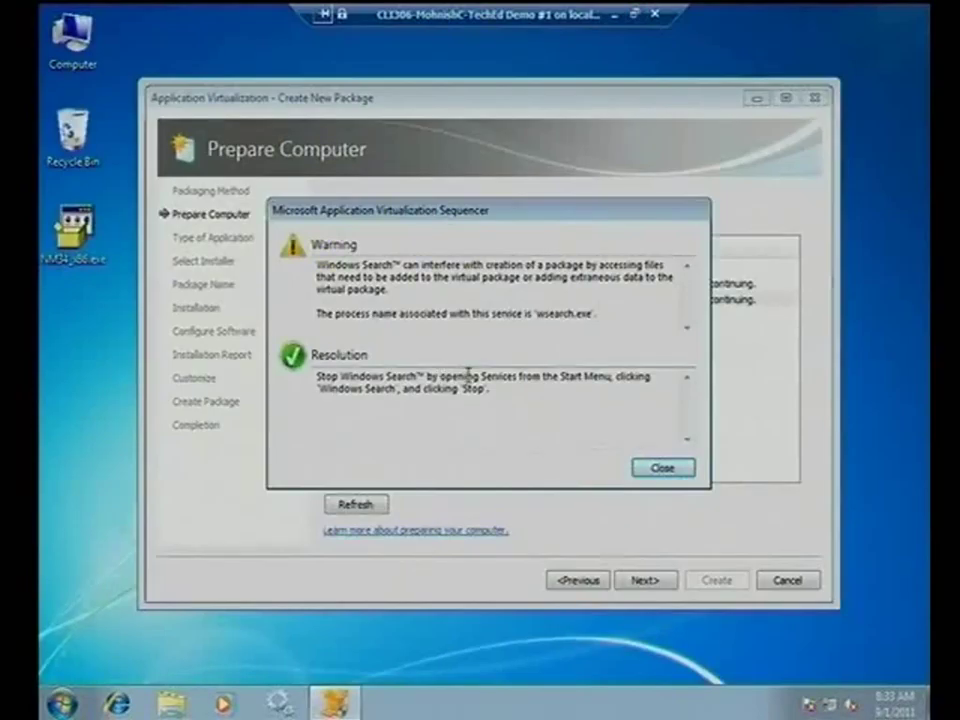
click(661, 467)
- Open the Services console with services.msc and stop the Windows Defender service
key(super)
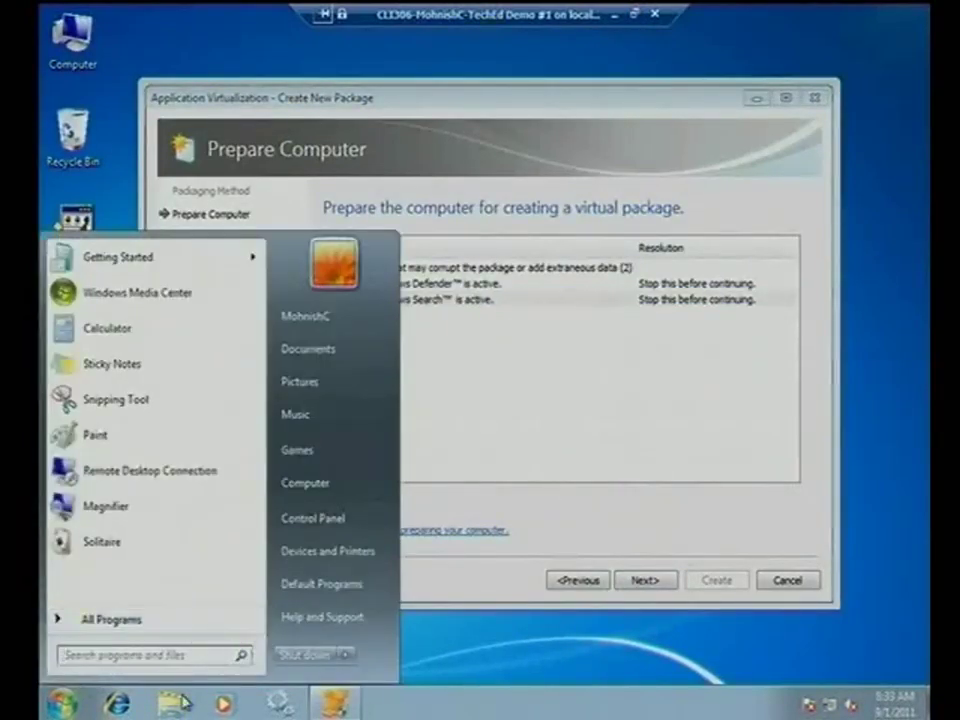
text(services.msc)
key(Return)
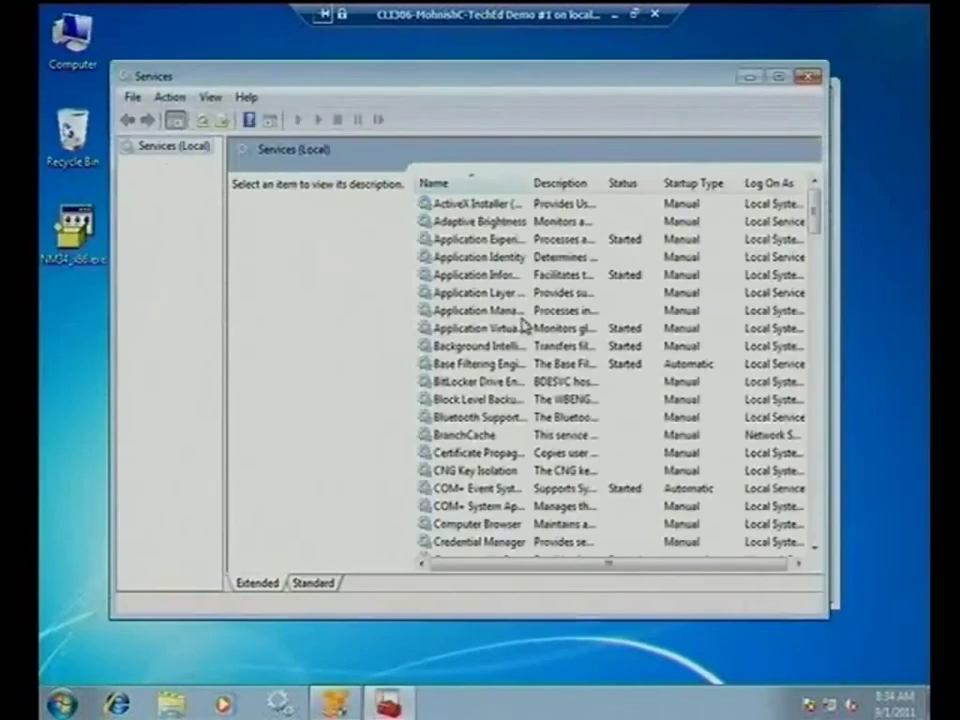
click(497, 311)
text(wi)
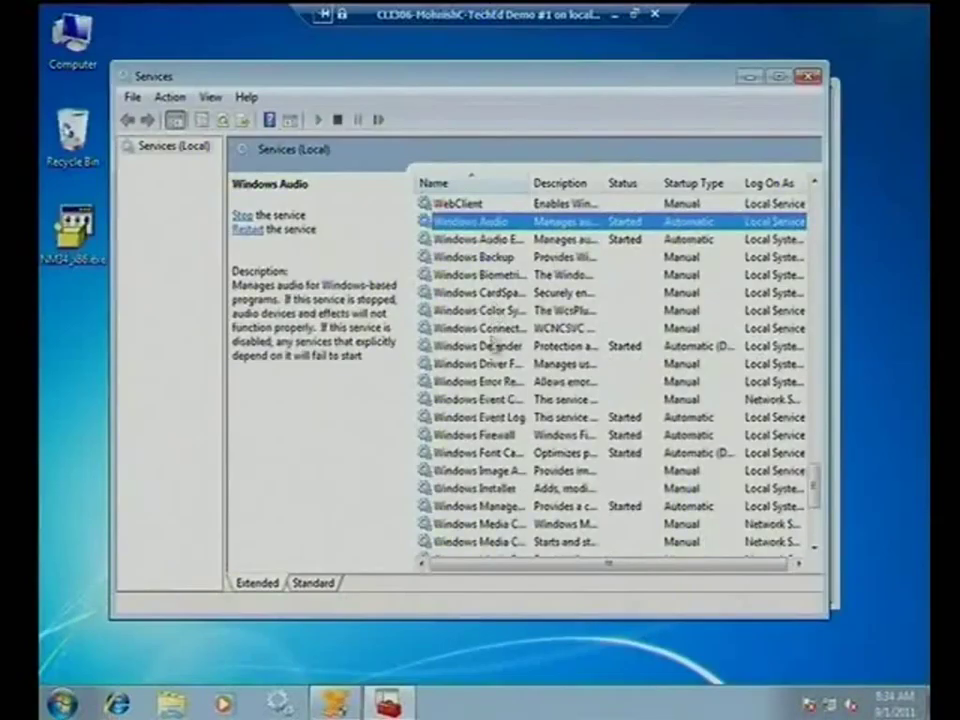
click(493, 345)
click(339, 120)
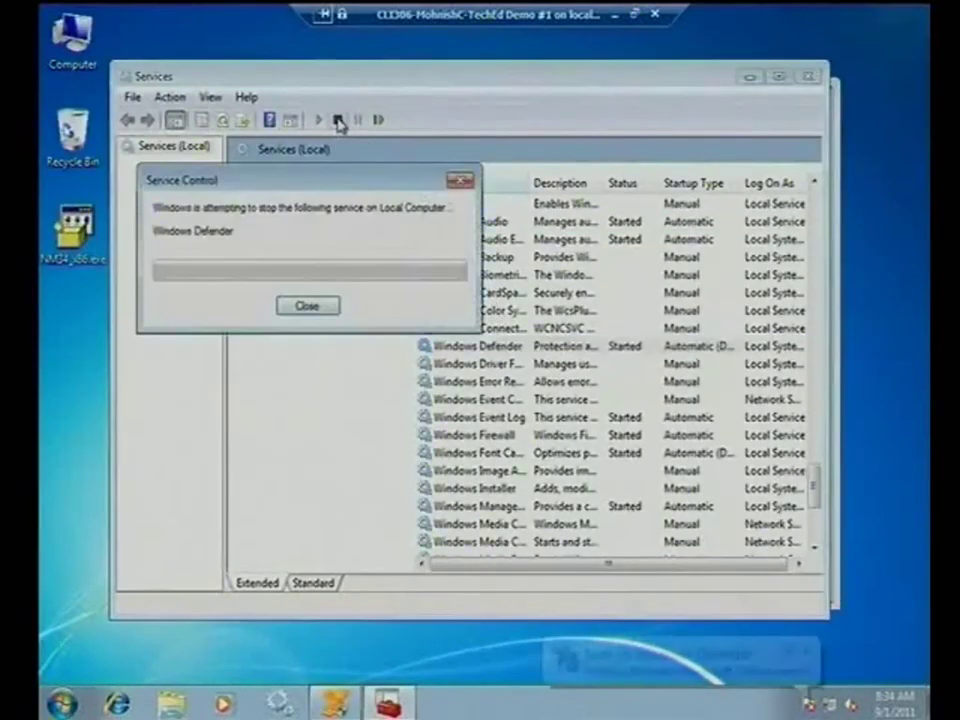
- Stop the Windows Search service and close the Services console
click(478, 489)
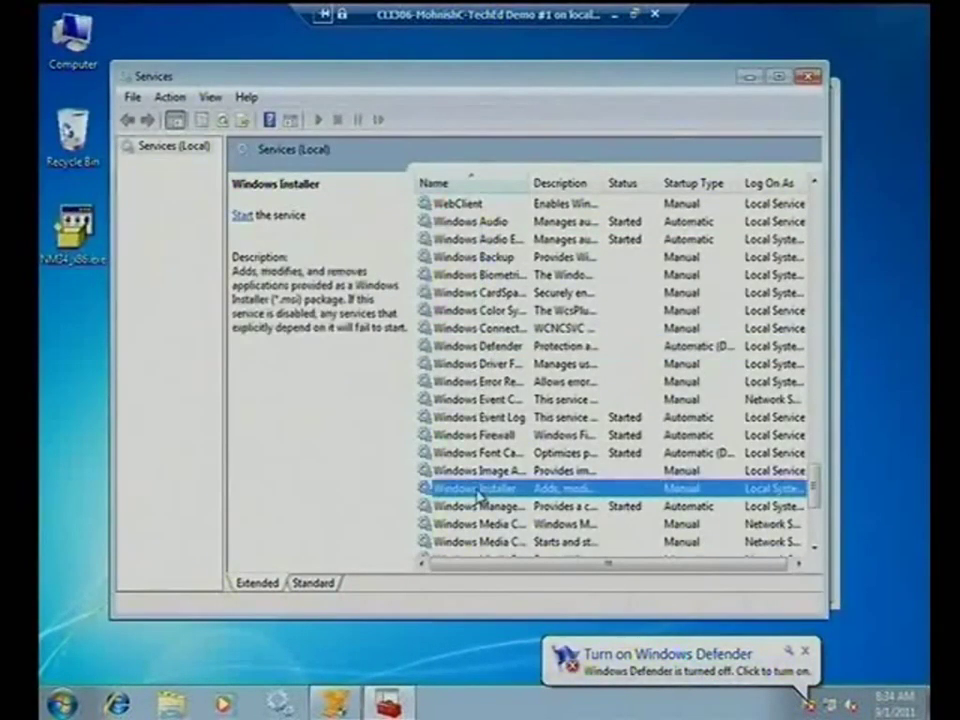
key(s)
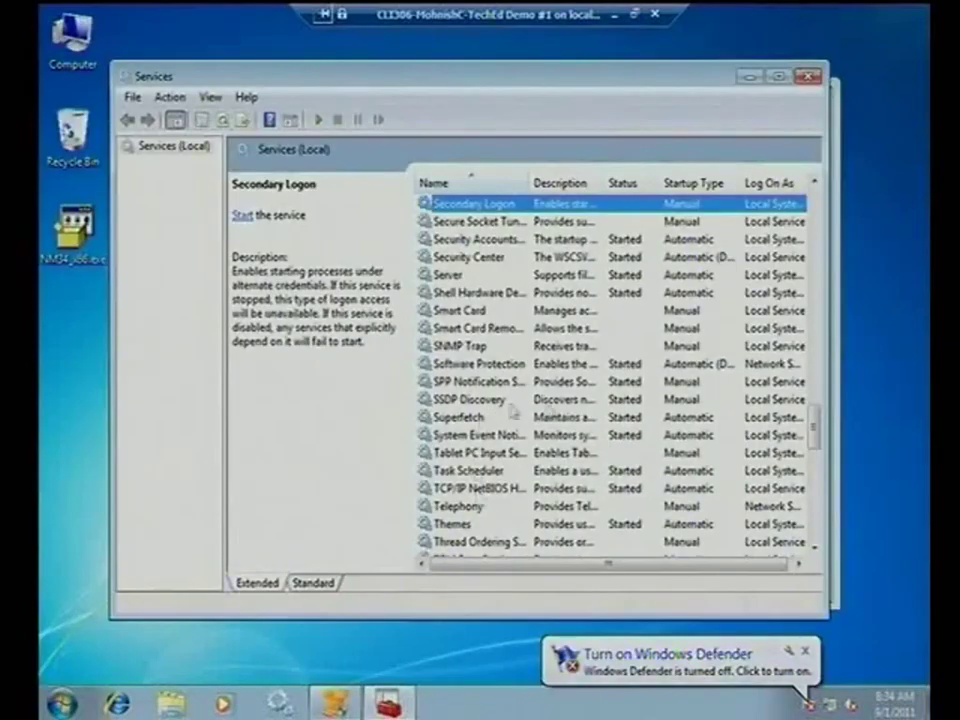
drag(816, 422, 815, 512)
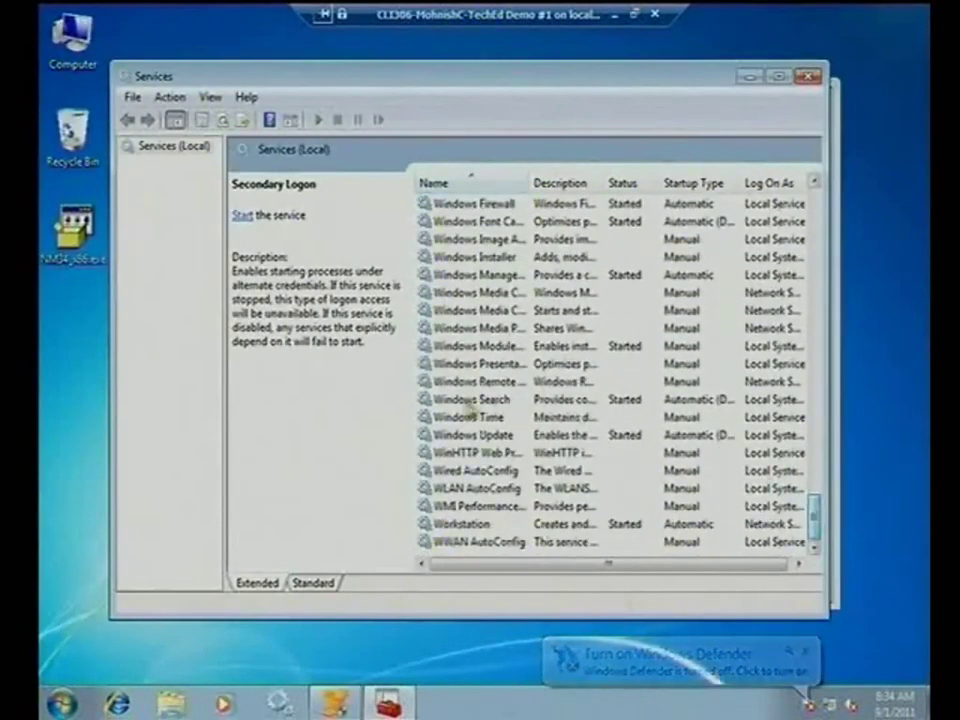
click(465, 381)
click(455, 399)
click(337, 119)
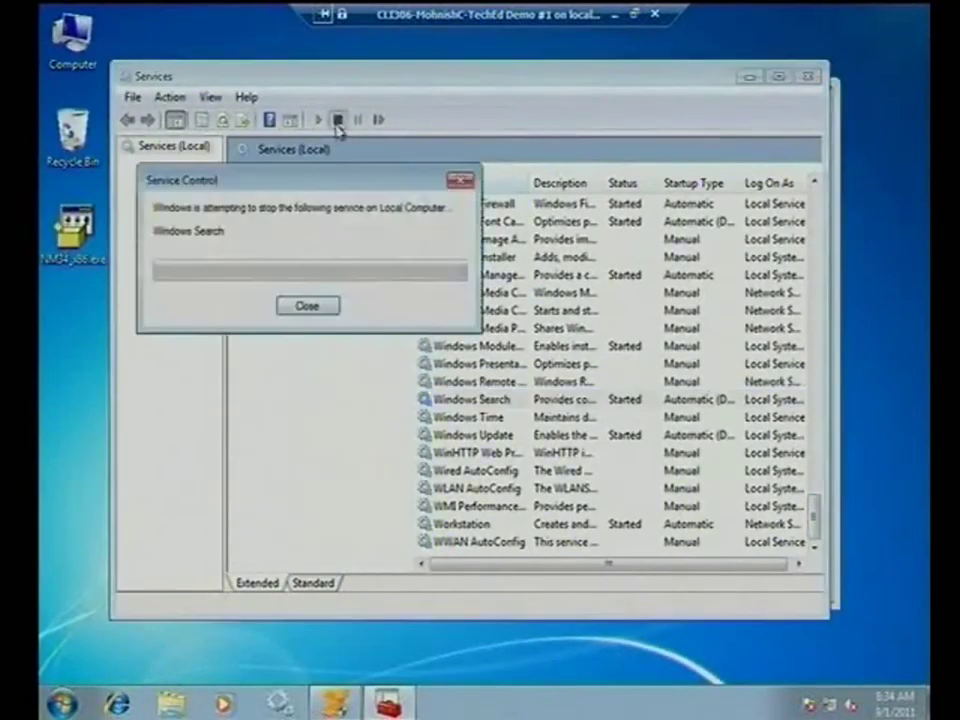
click(809, 77)
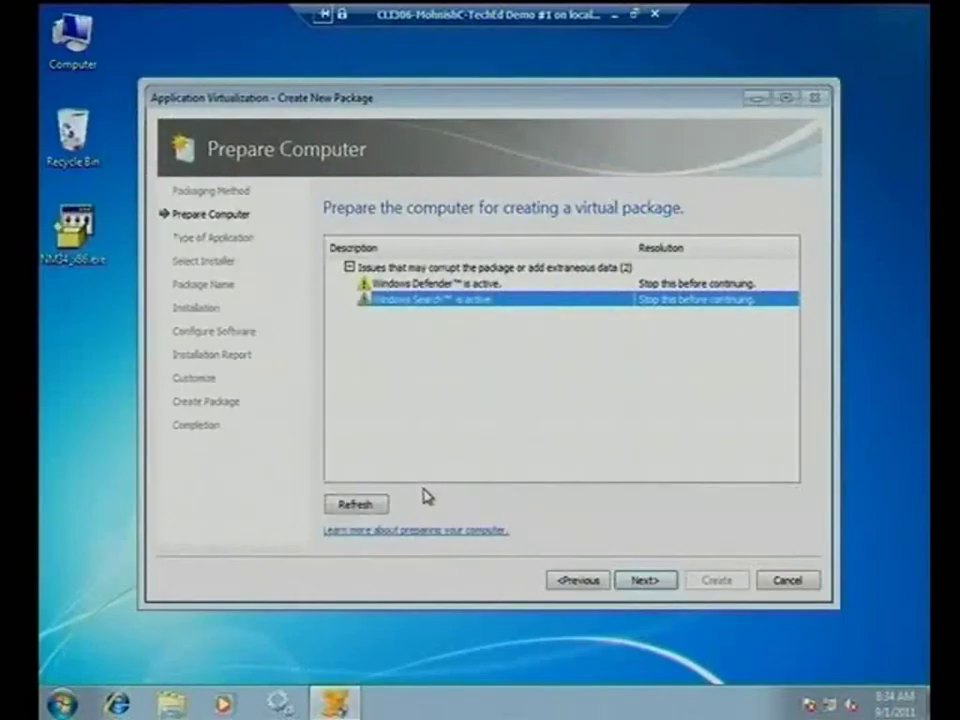
- Reopen the Services console and, with it still running, refresh the package wizard's computer preparation check
click(55, 705)
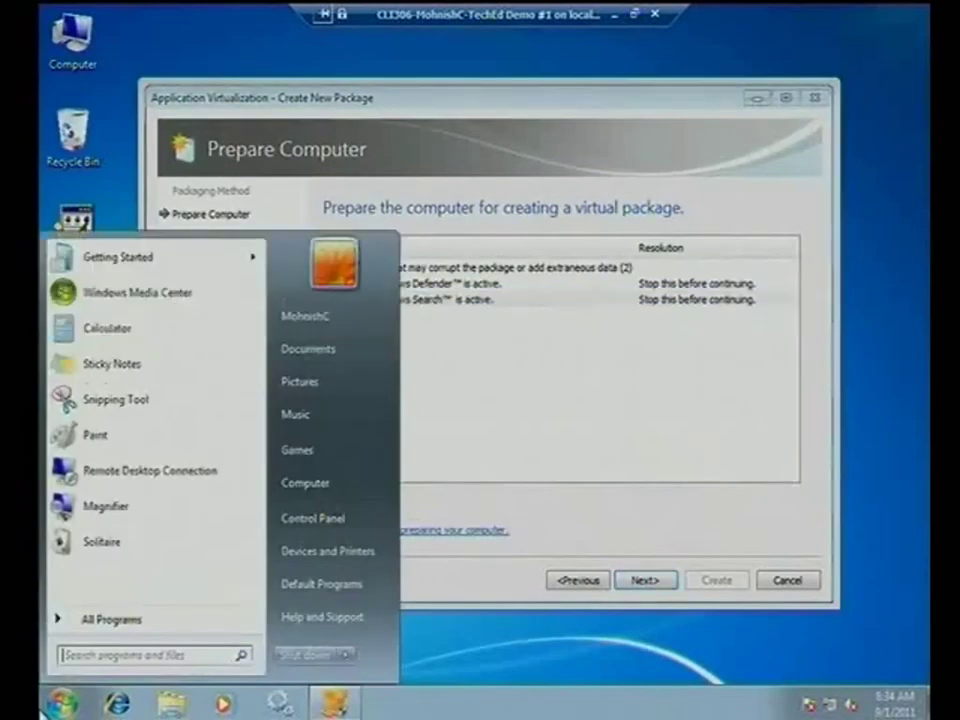
click(129, 654)
text(services)
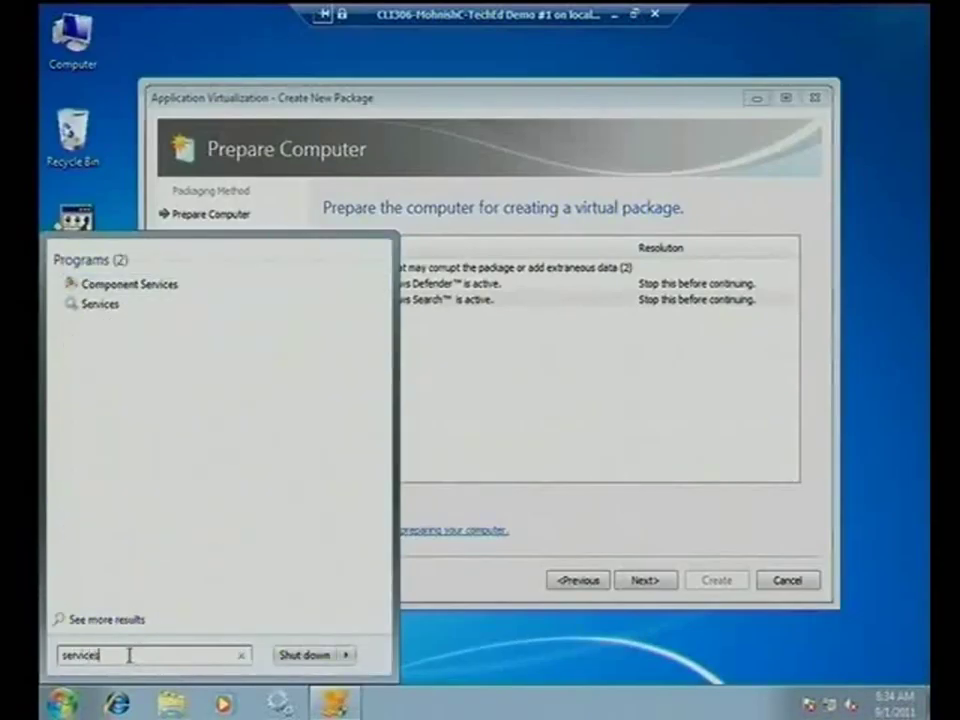
key(Return)
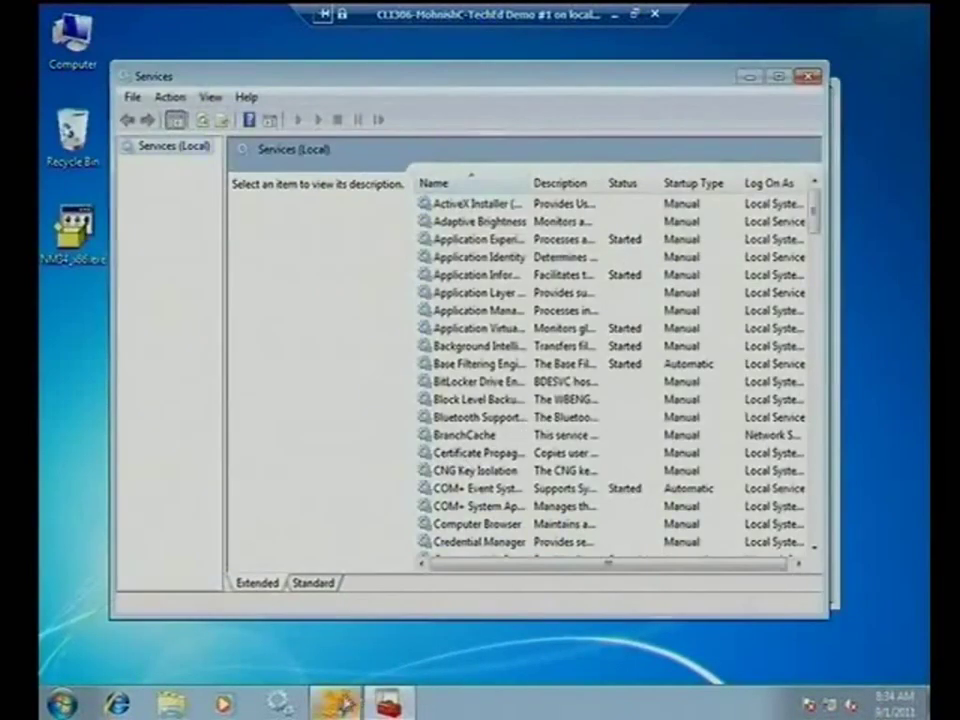
key(alt+Tab)
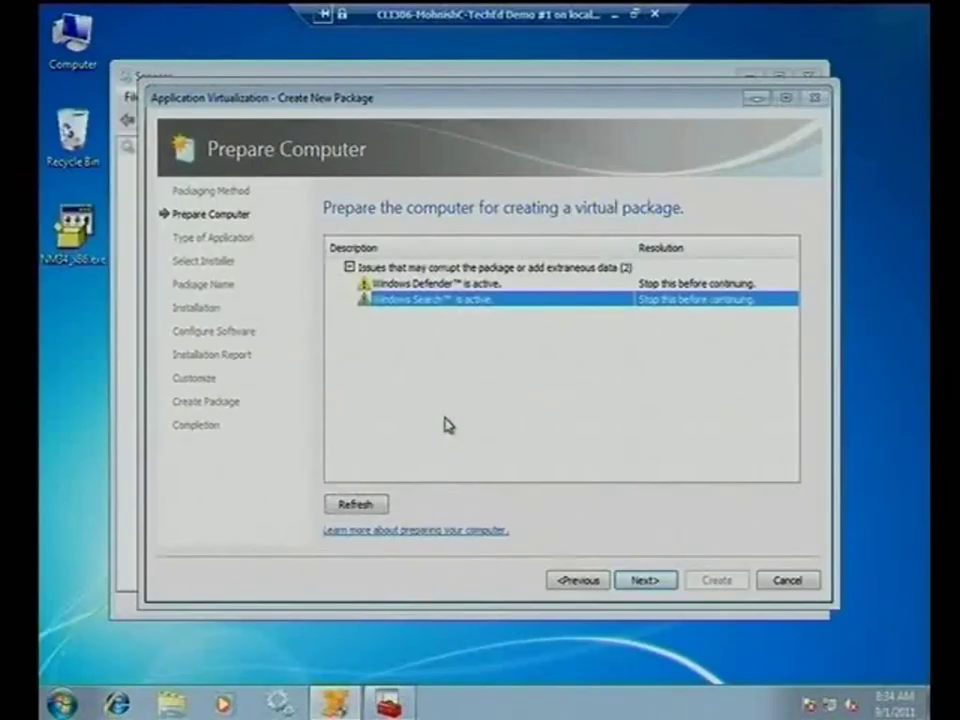
click(363, 508)
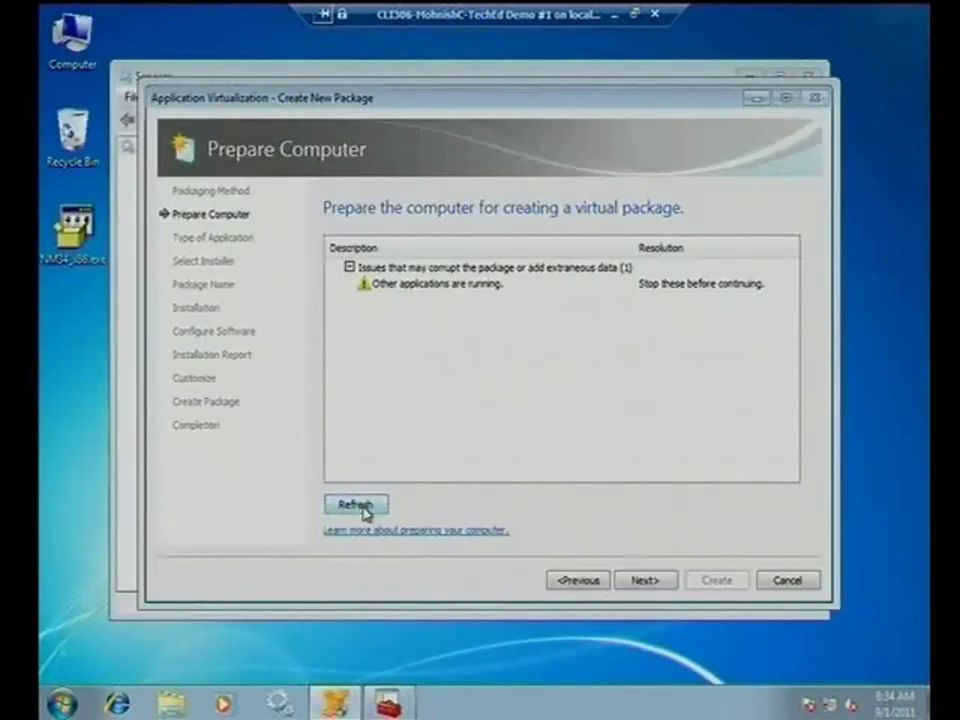
- Read the details of the other running applications issue, close the Services console, and refresh the preparation check
double_click(456, 283)
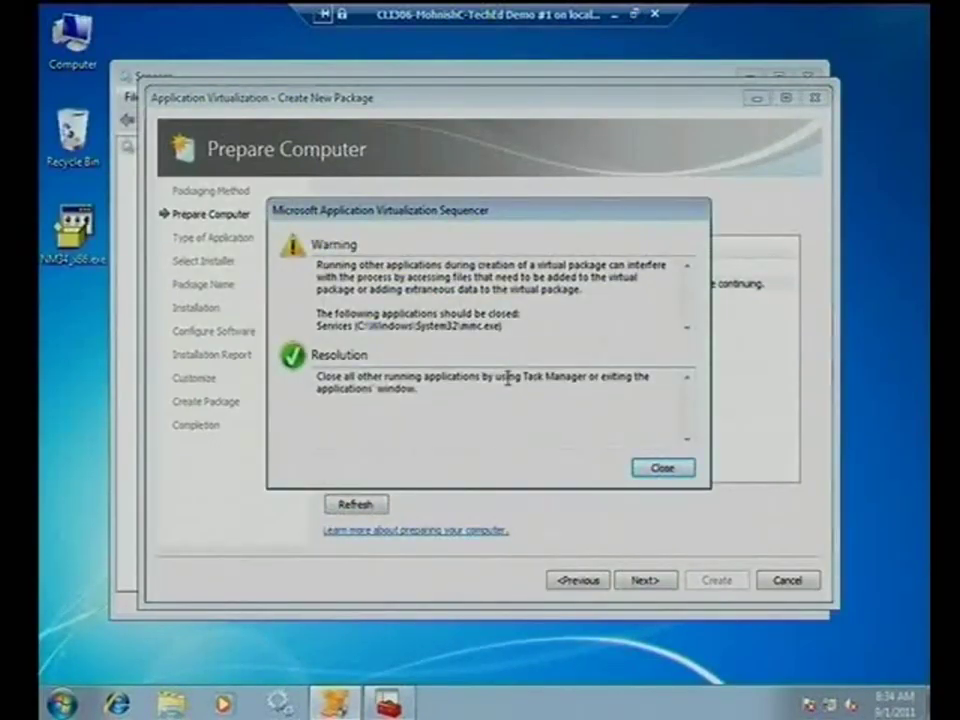
click(280, 703)
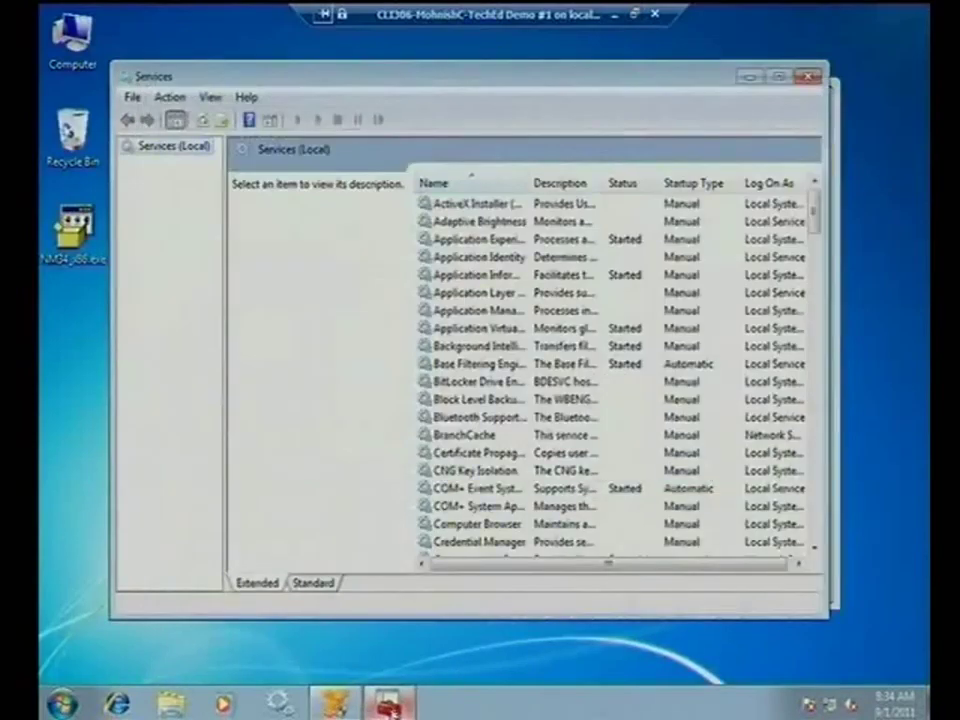
click(809, 76)
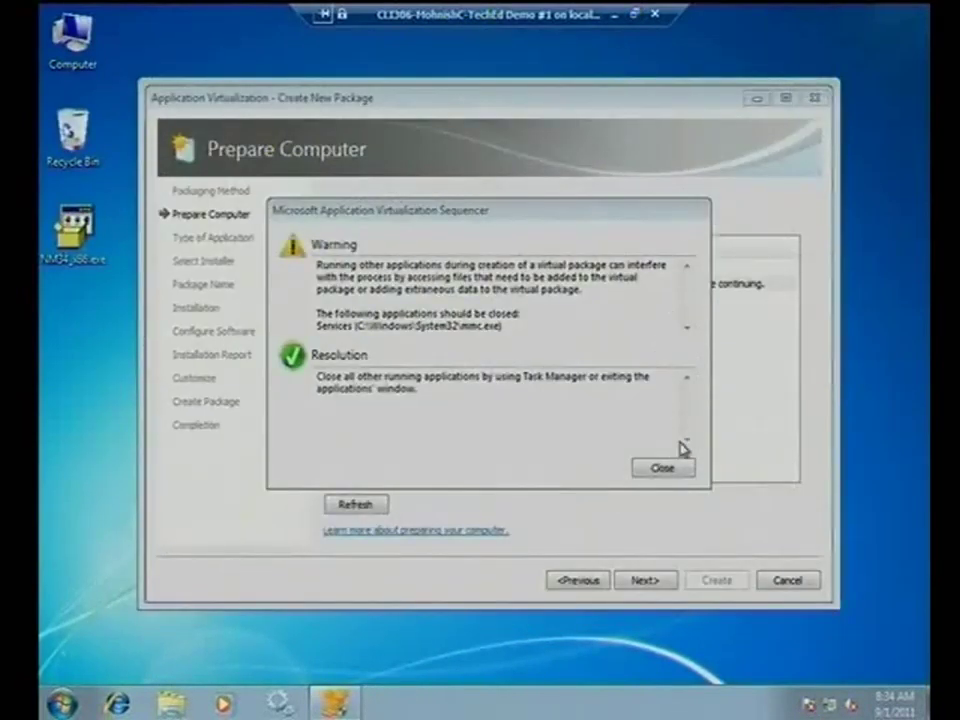
click(665, 472)
click(373, 506)
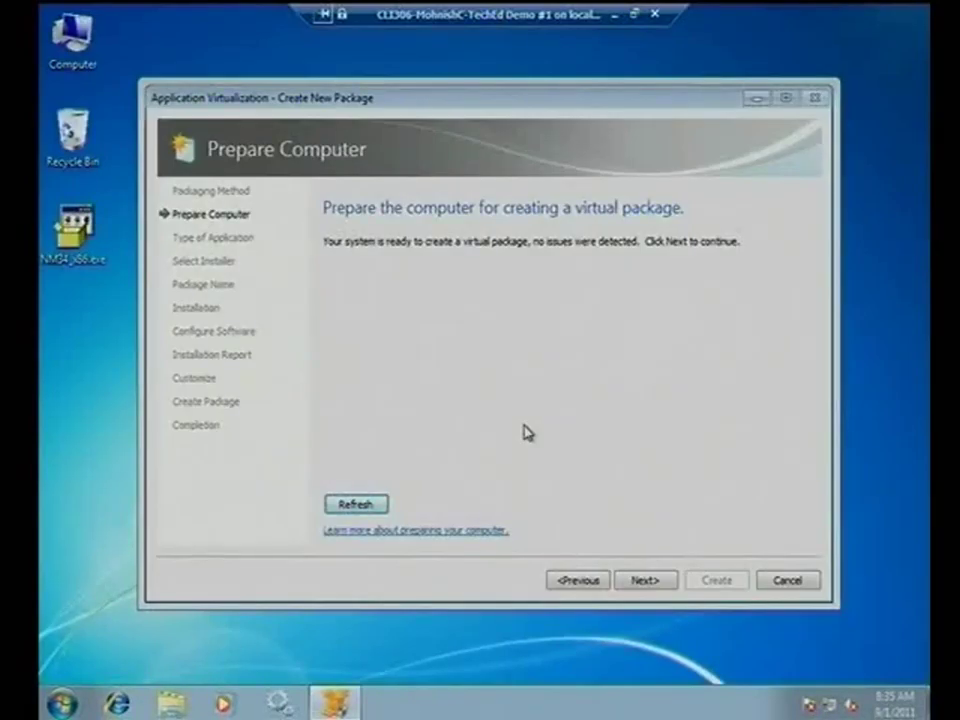
- Advance to the application type choice, preview the Middleware option, and select Standard Application (default)
click(648, 588)
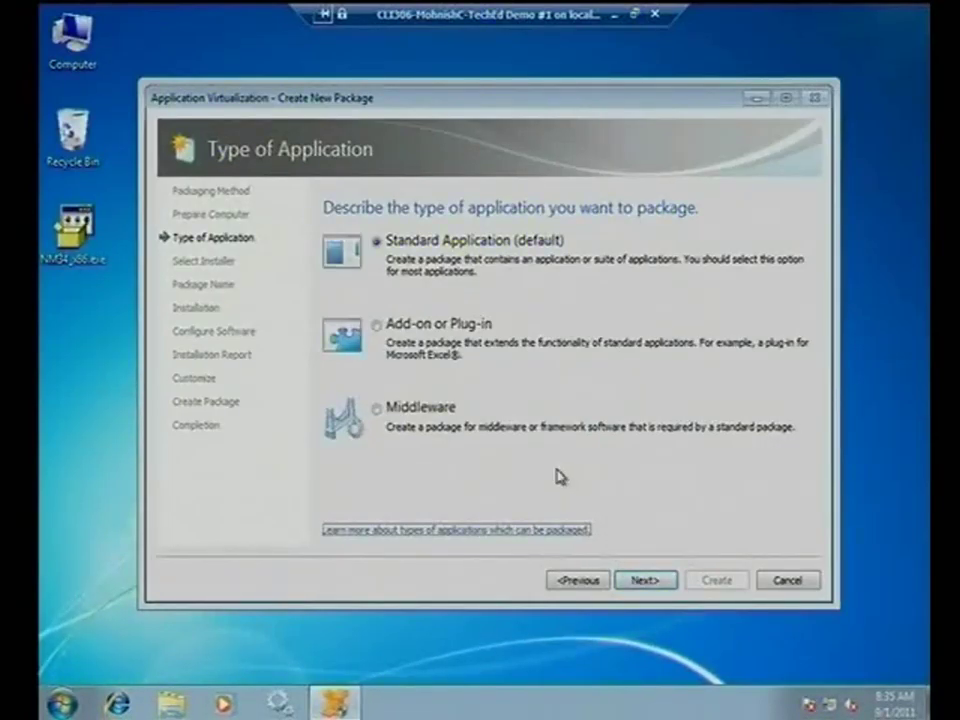
click(388, 340)
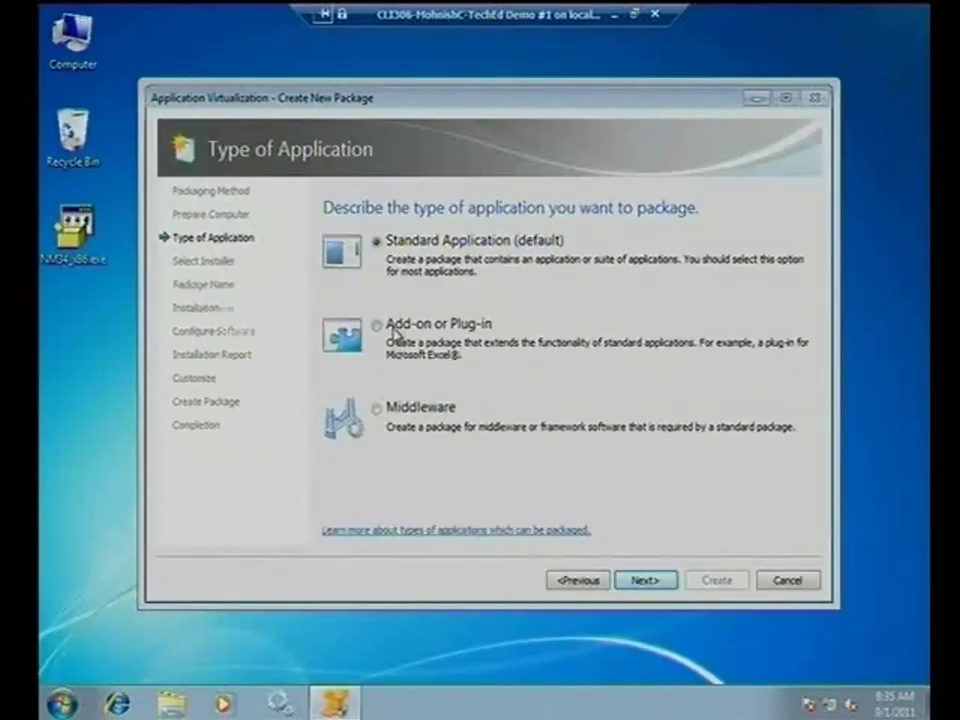
click(389, 411)
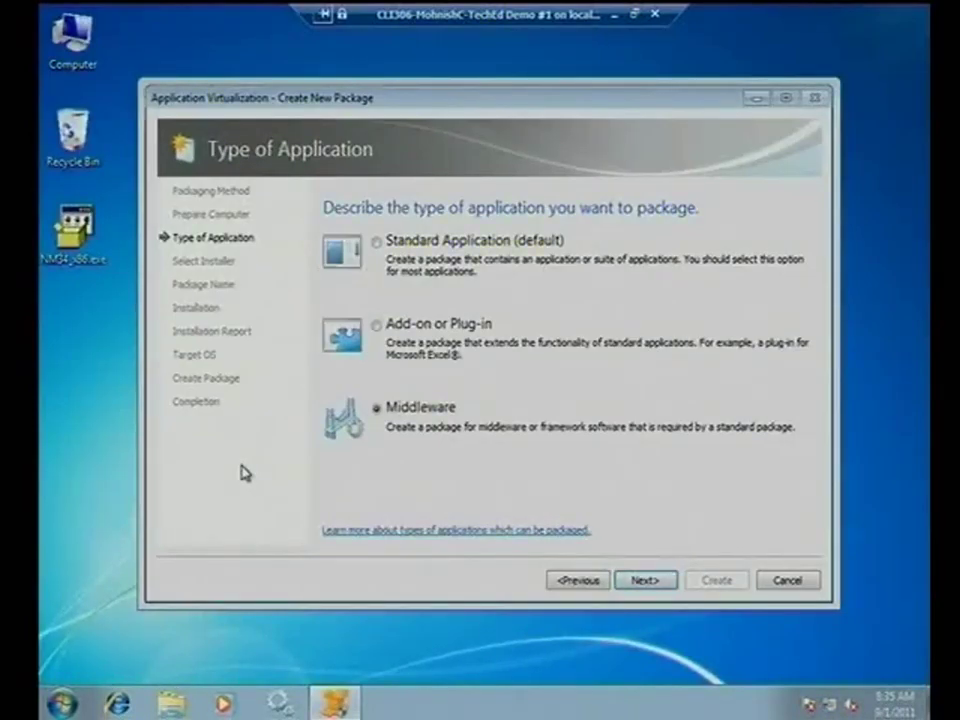
click(377, 243)
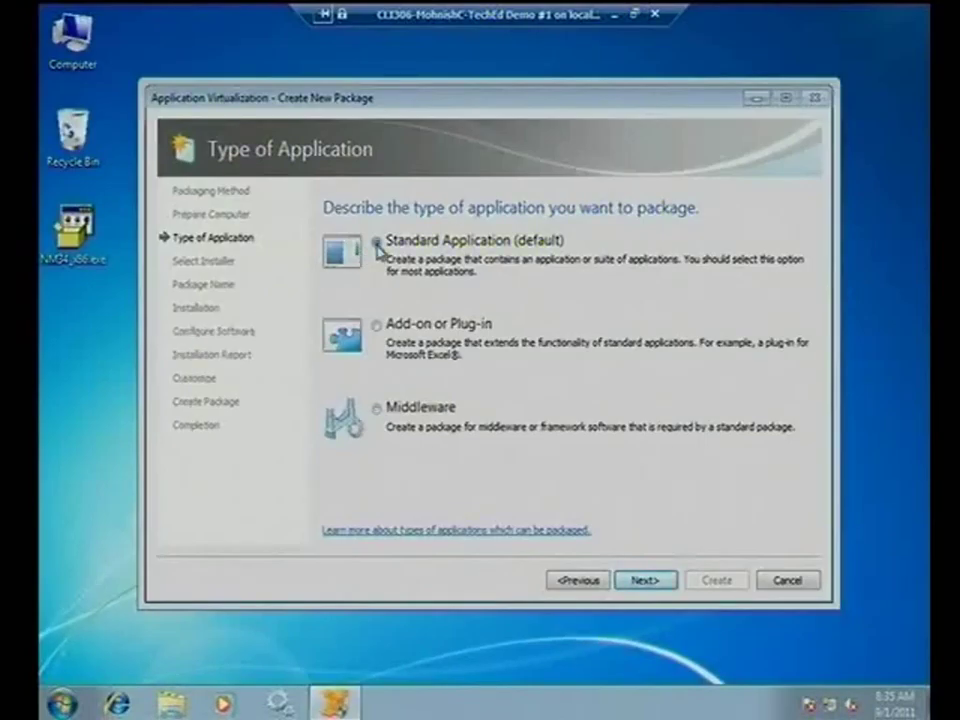
- Keep the standard application type and select NM34_x86.exe from the Desktop as the application's installer
click(645, 581)
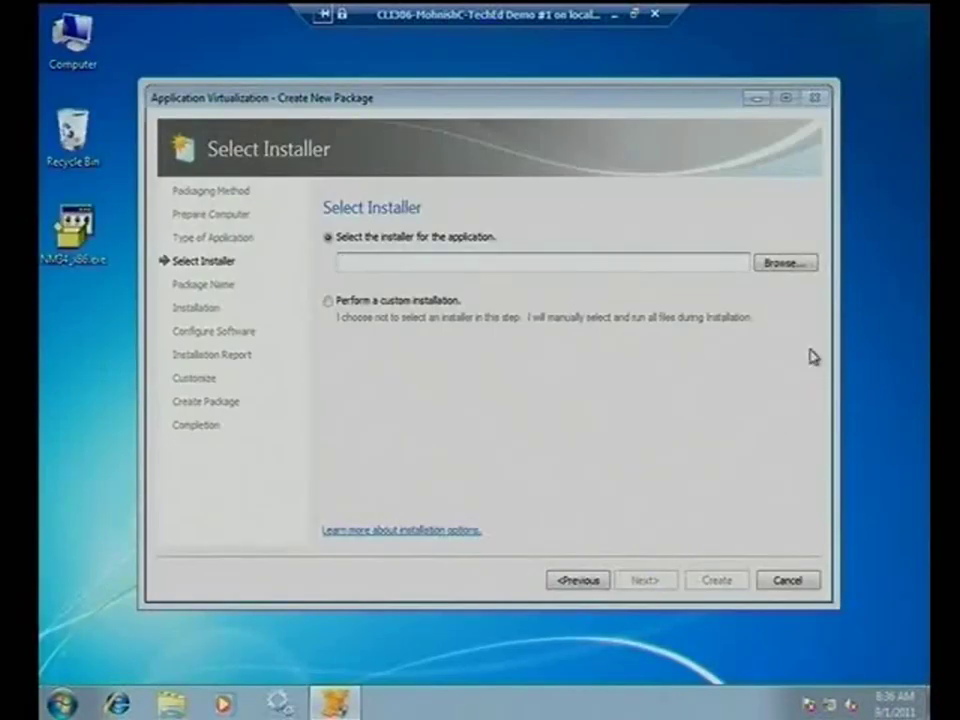
click(786, 263)
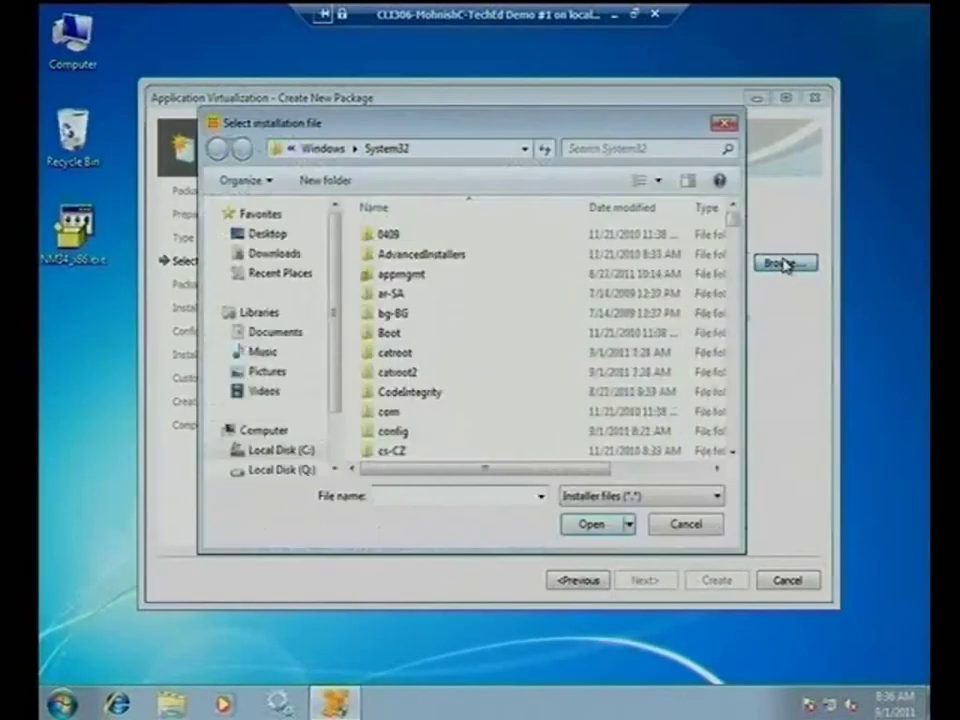
click(300, 240)
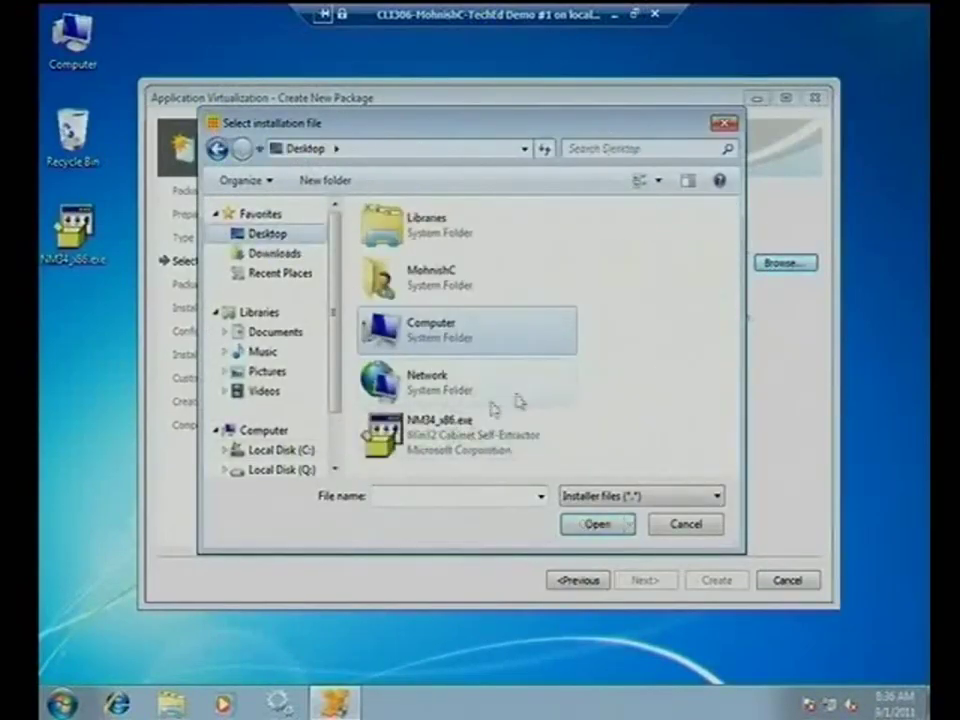
click(463, 445)
click(598, 525)
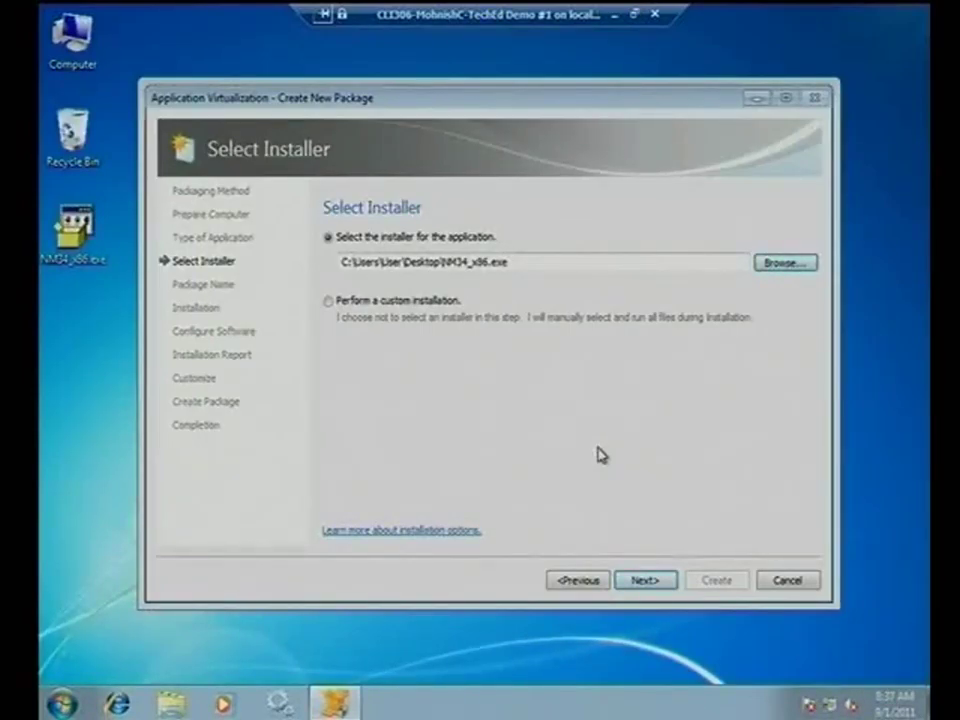
- Continue to the package naming stage and name the virtual application package Netmon 3.4
click(645, 580)
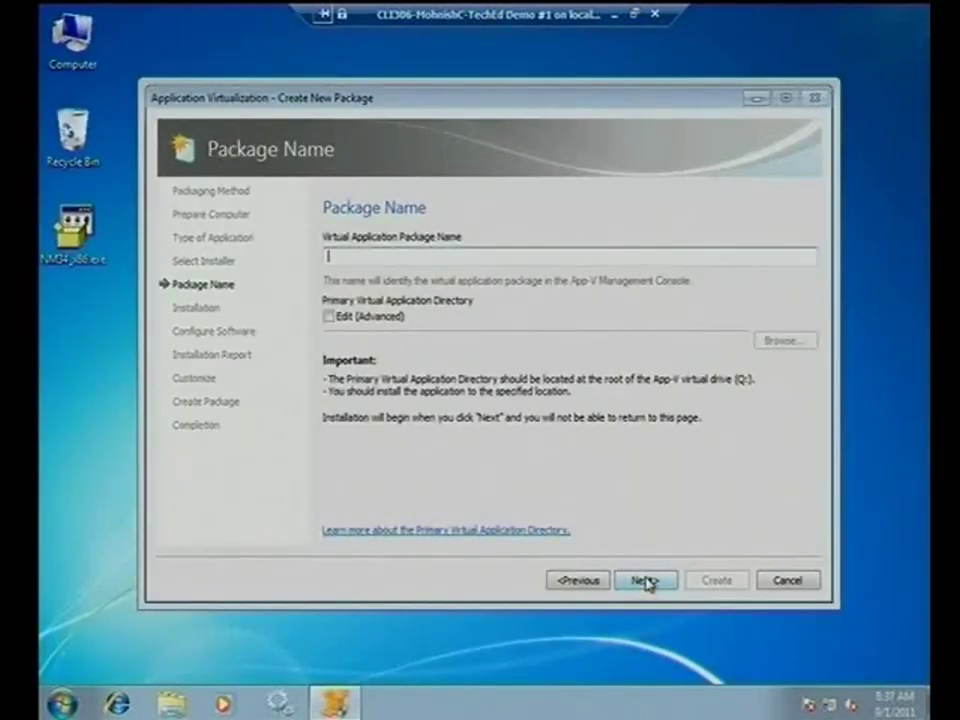
text(Netmon 3.4)
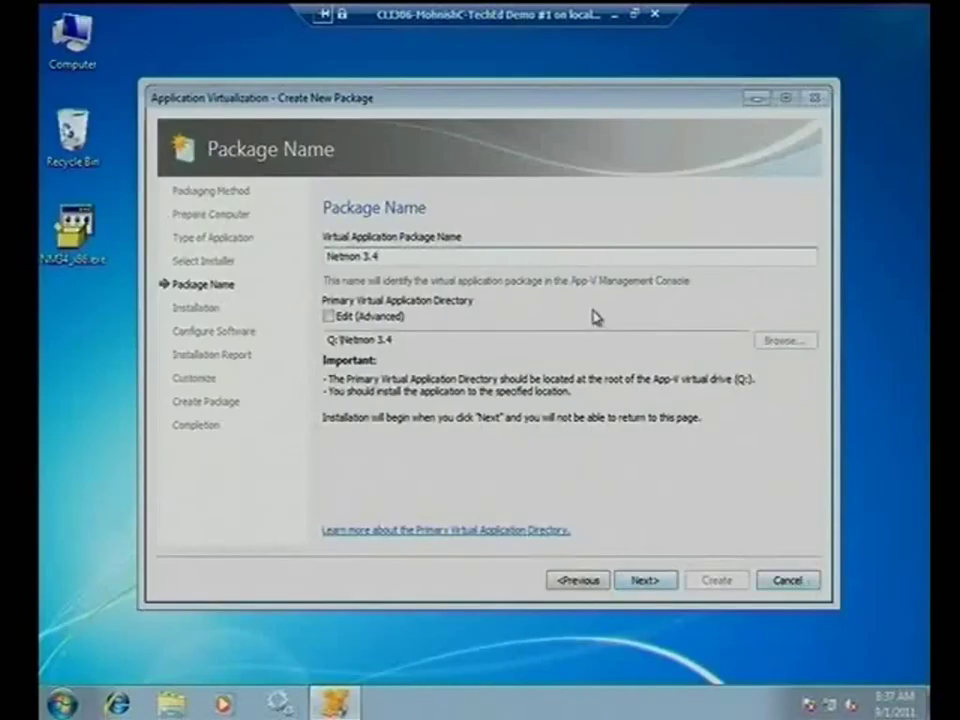
- Highlight the primary virtual application directory path, try out its advanced editing, and turn the editing option off again
drag(439, 340, 330, 344)
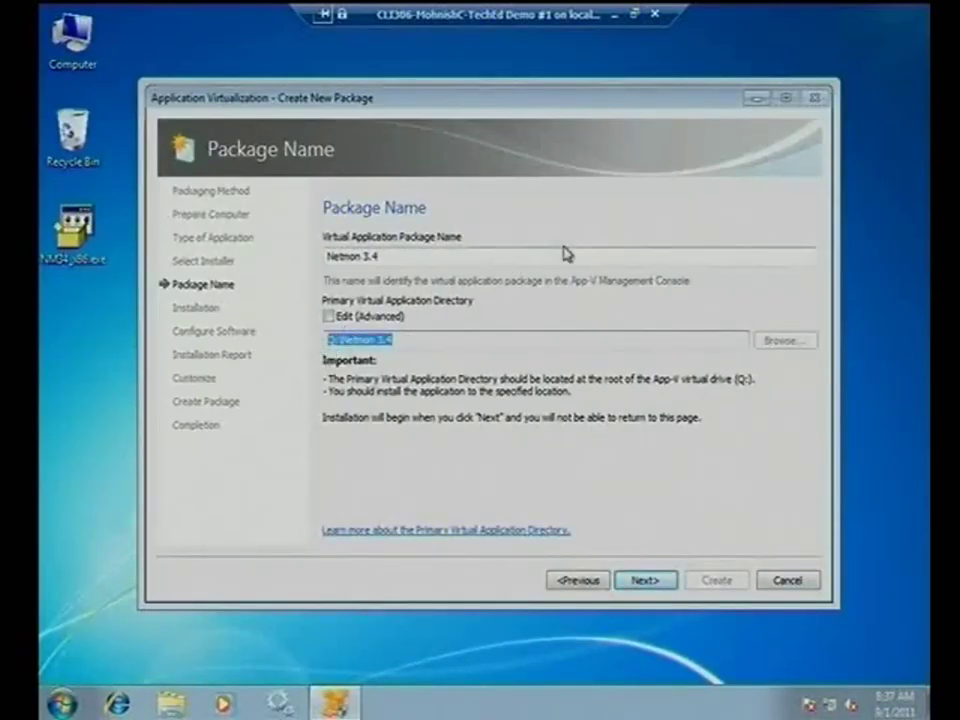
click(446, 341)
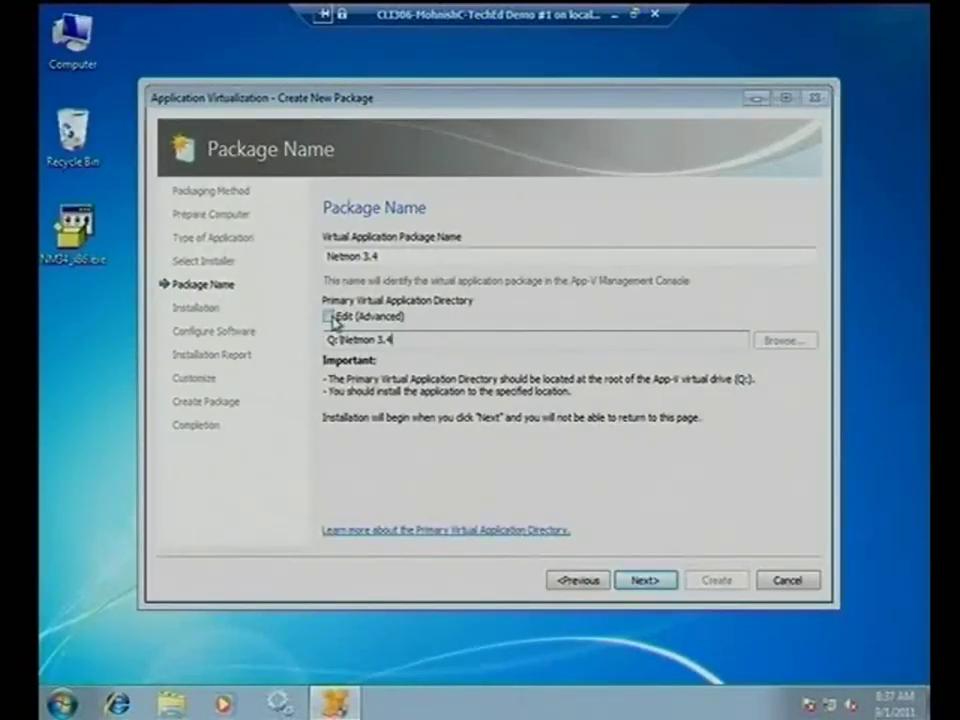
click(330, 316)
click(428, 346)
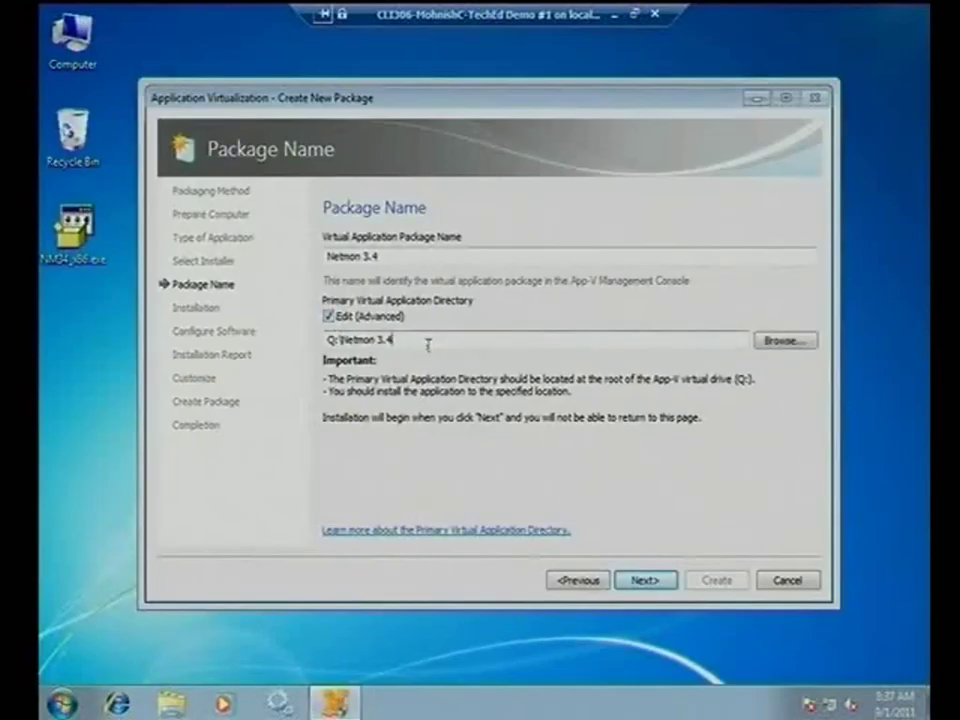
text(m)
key(BackSpace)
click(329, 316)
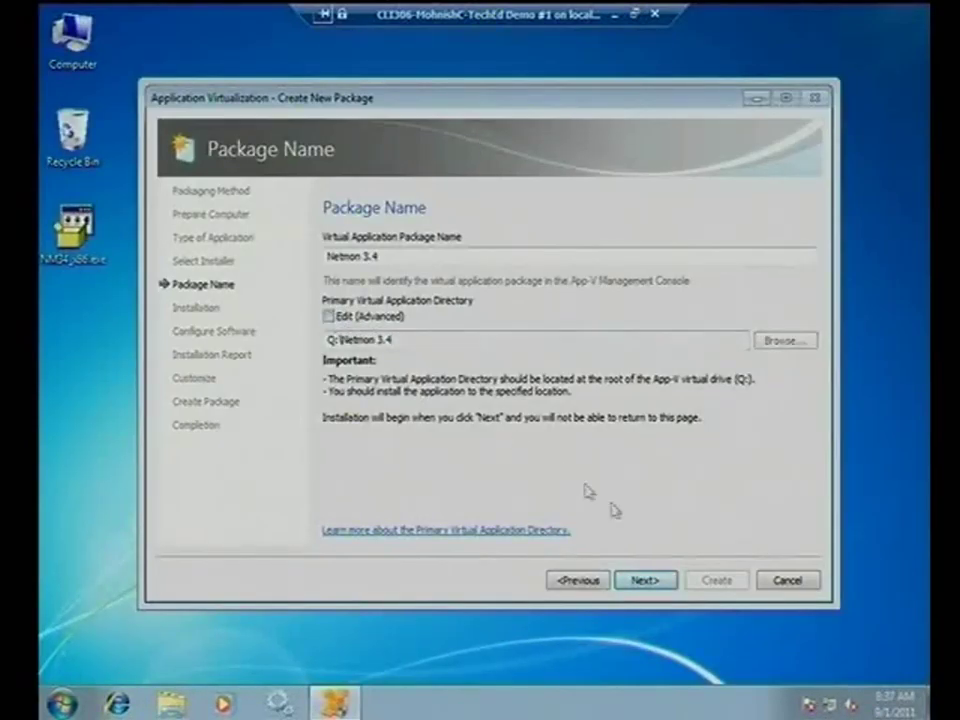
- Start the monitored installation, agree to install Microsoft Network Monitor, and accept its license terms
click(652, 582)
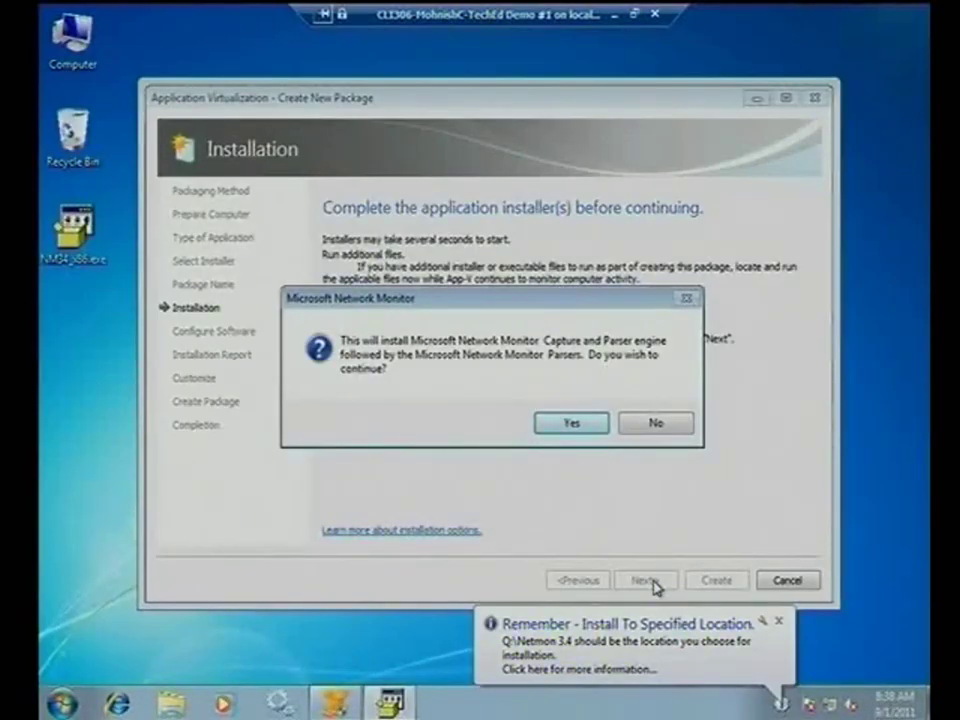
click(573, 426)
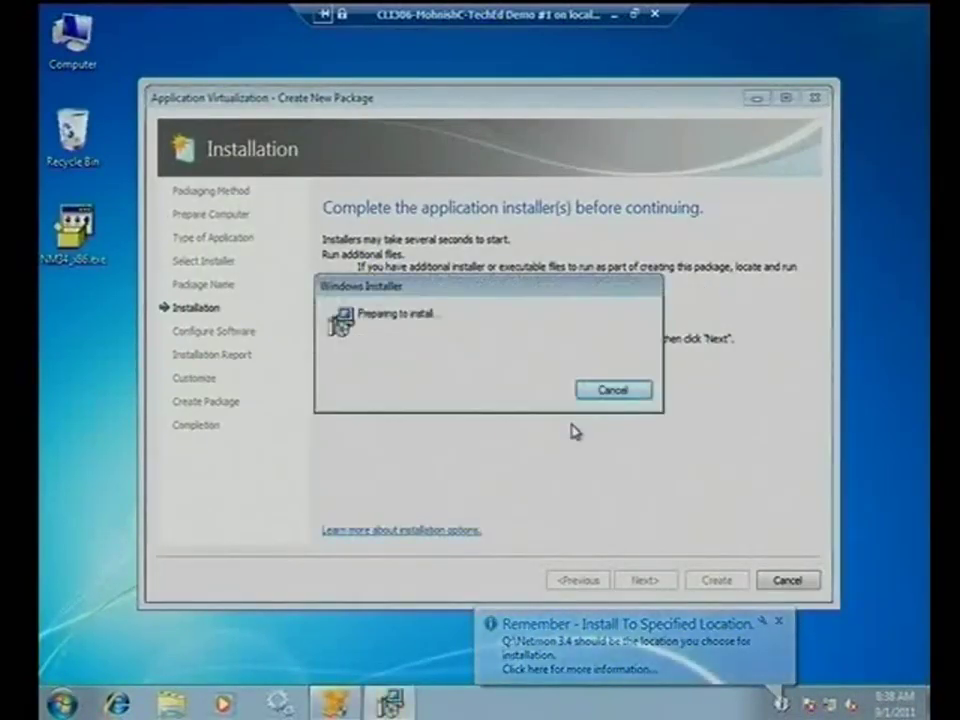
click(580, 499)
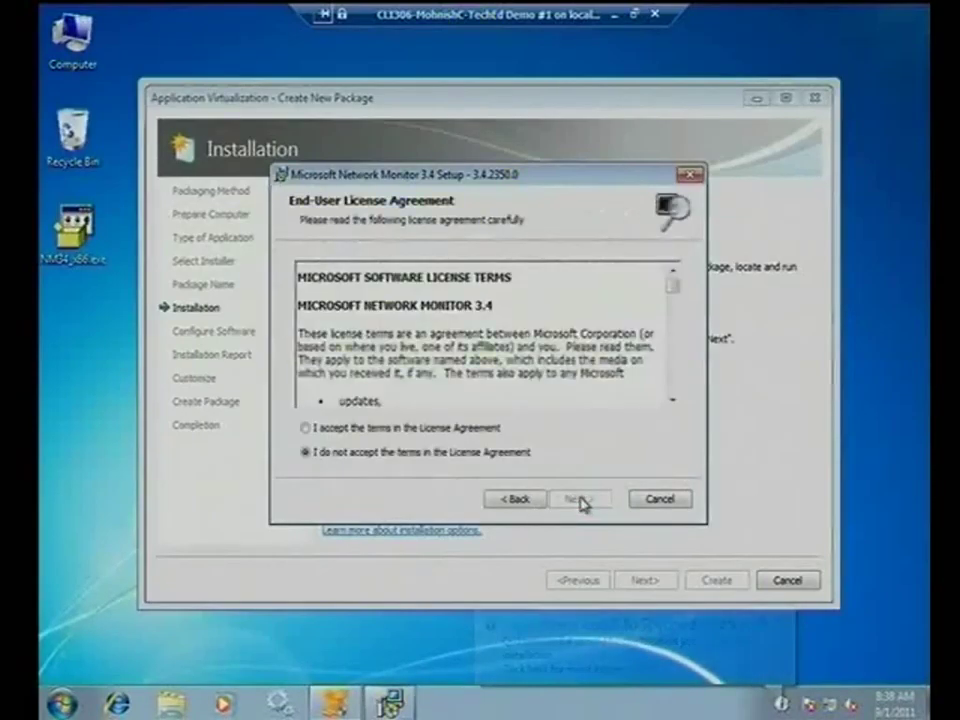
click(398, 428)
click(578, 499)
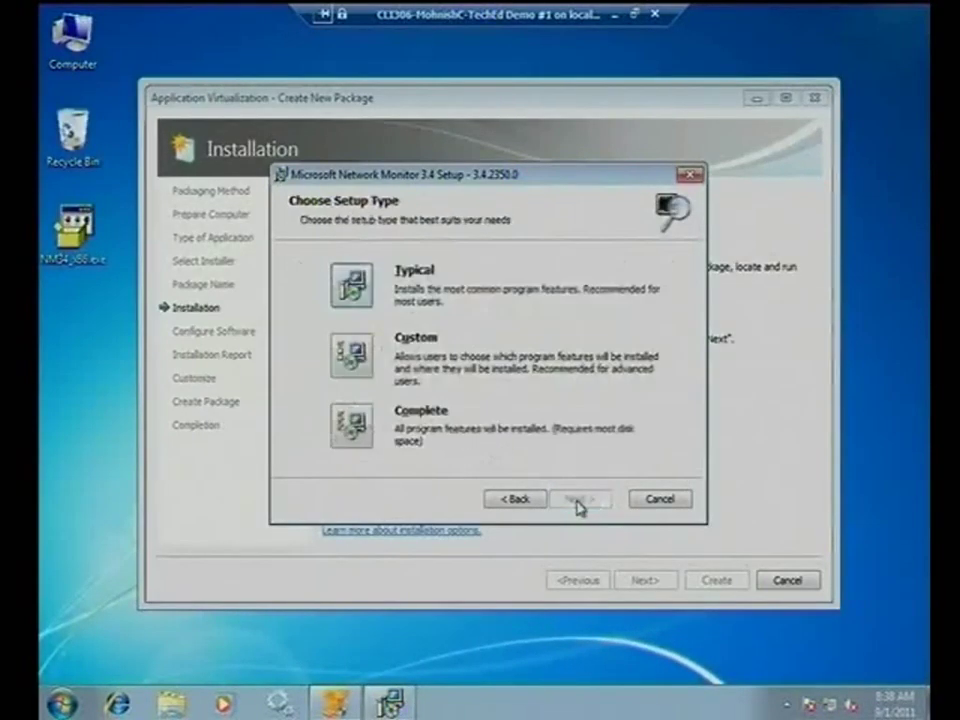
- Choose the Custom setup type and set the installation location to the Netmon 3.4 folder on drive Q
click(353, 355)
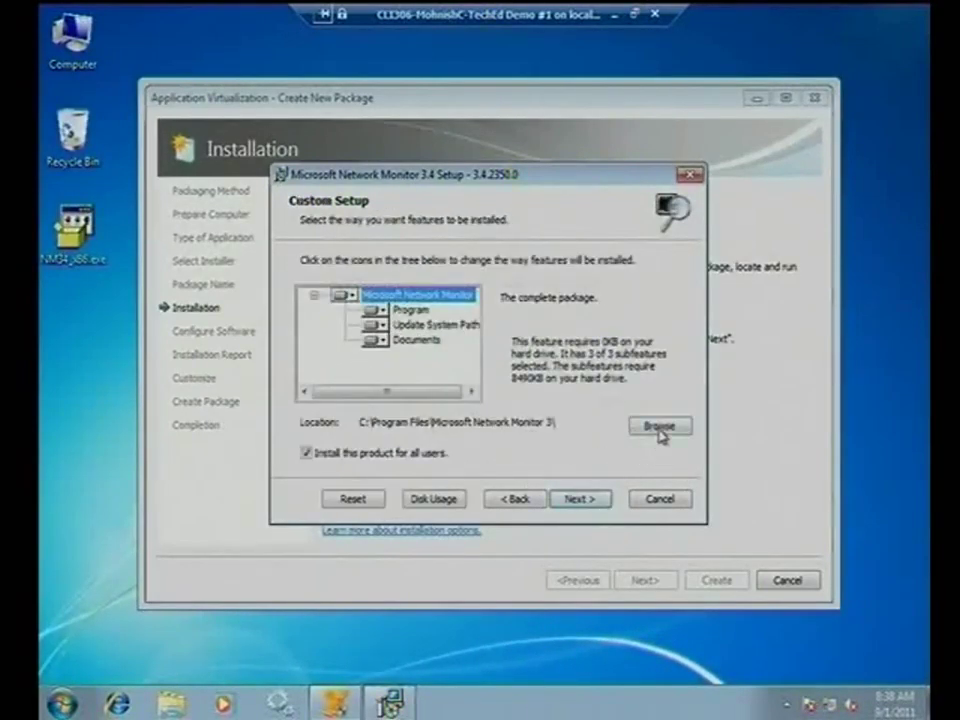
click(661, 432)
click(445, 266)
click(425, 337)
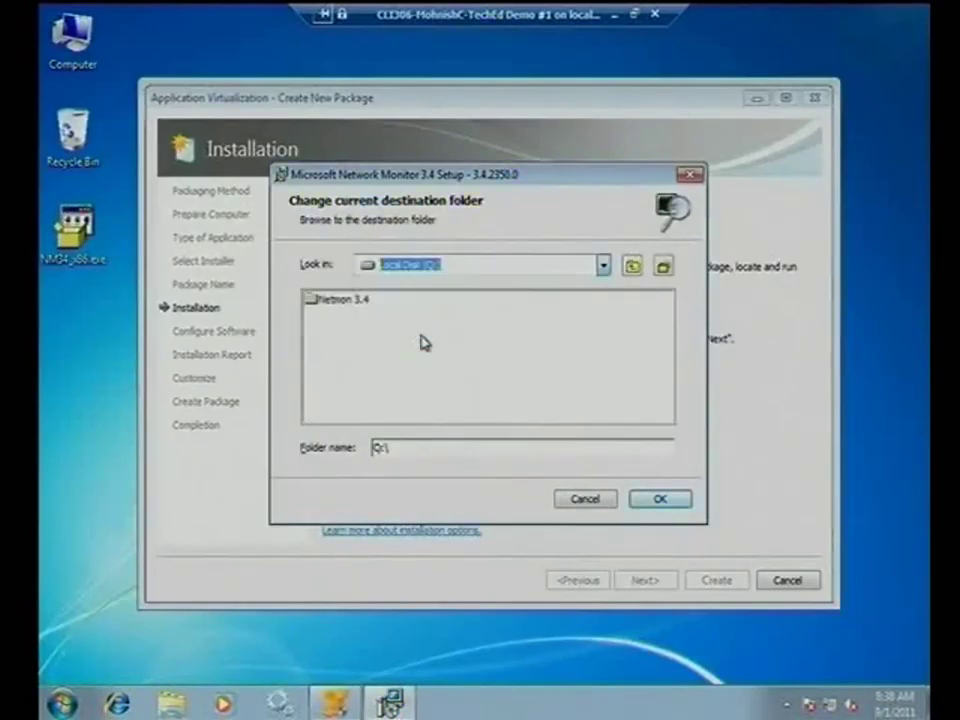
double_click(353, 300)
click(652, 498)
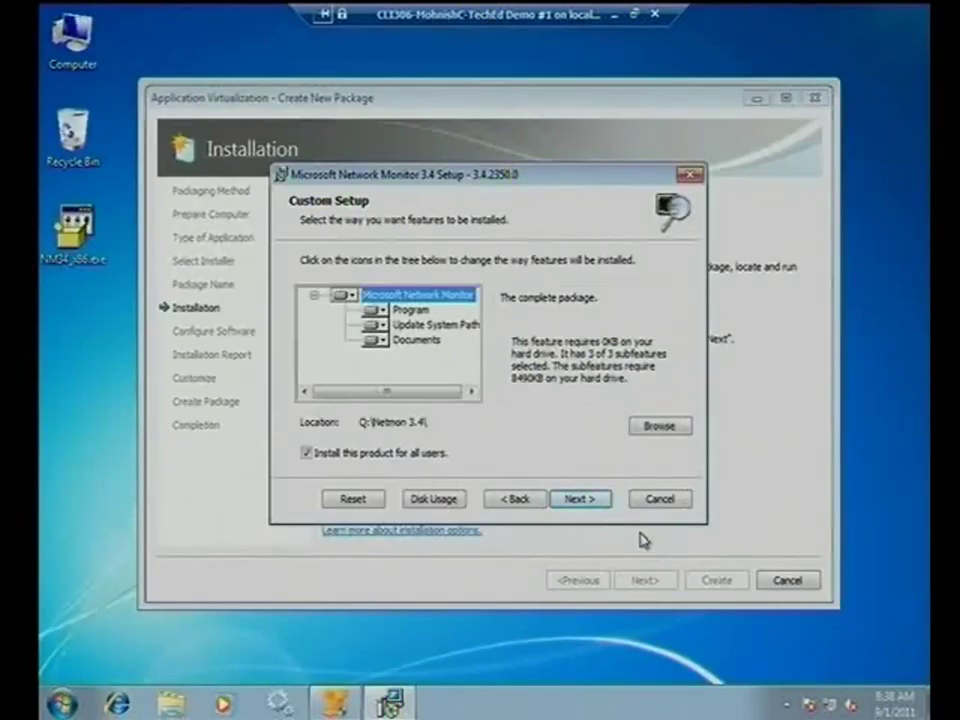
- Install Microsoft Network Monitor 3.4 with its desktop shortcut option kept, and finish the setup wizard
click(594, 504)
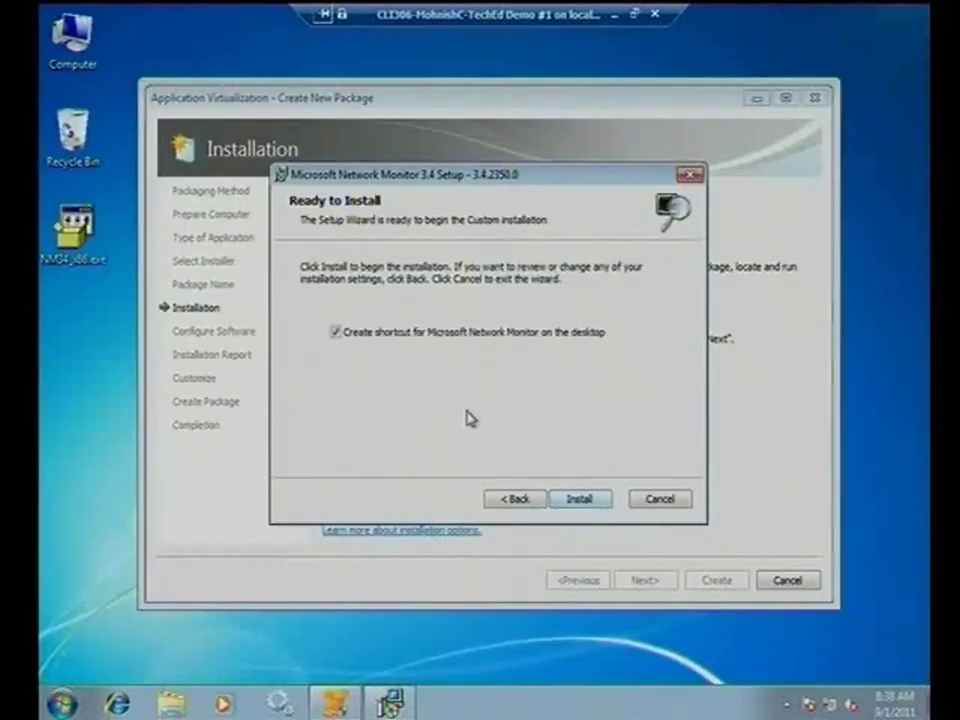
click(584, 506)
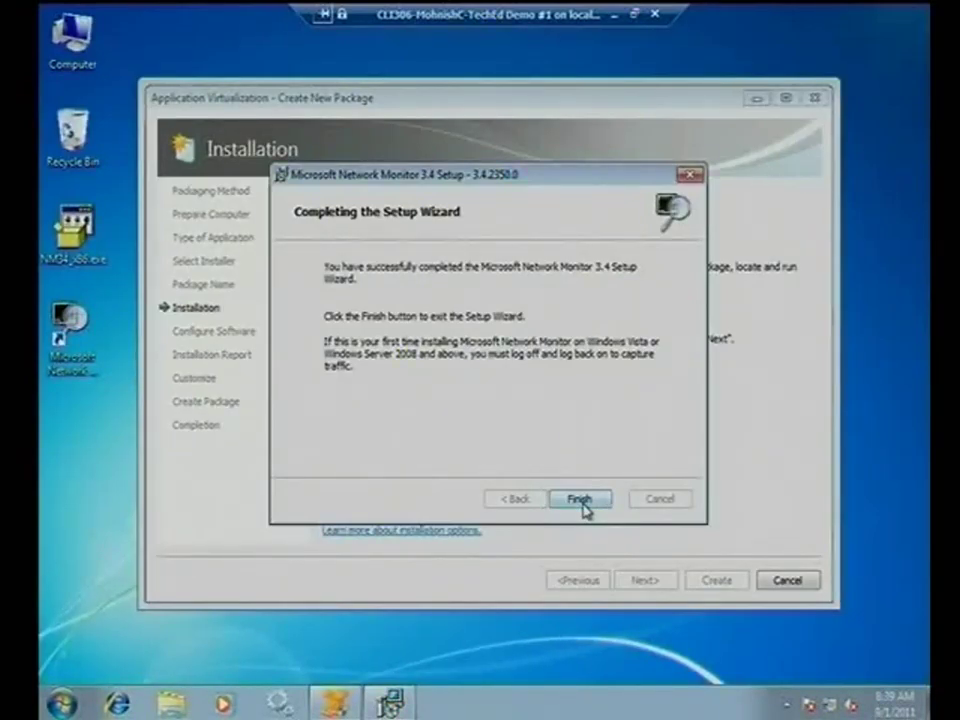
click(583, 505)
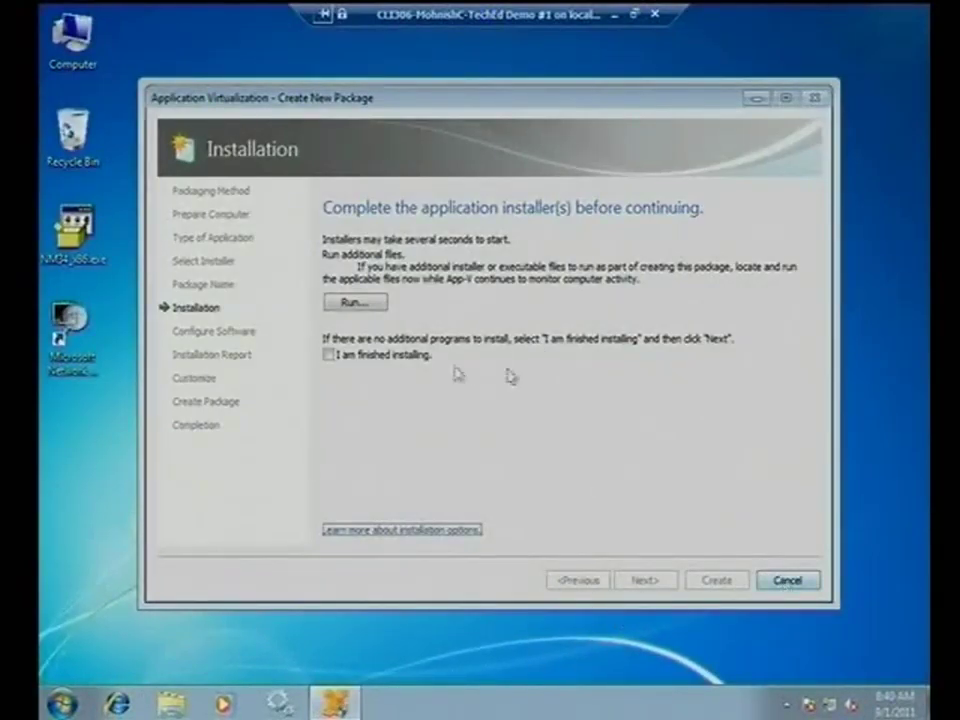
- Mark the installing as finished and proceed to the installation report without running any first-use programs
click(329, 355)
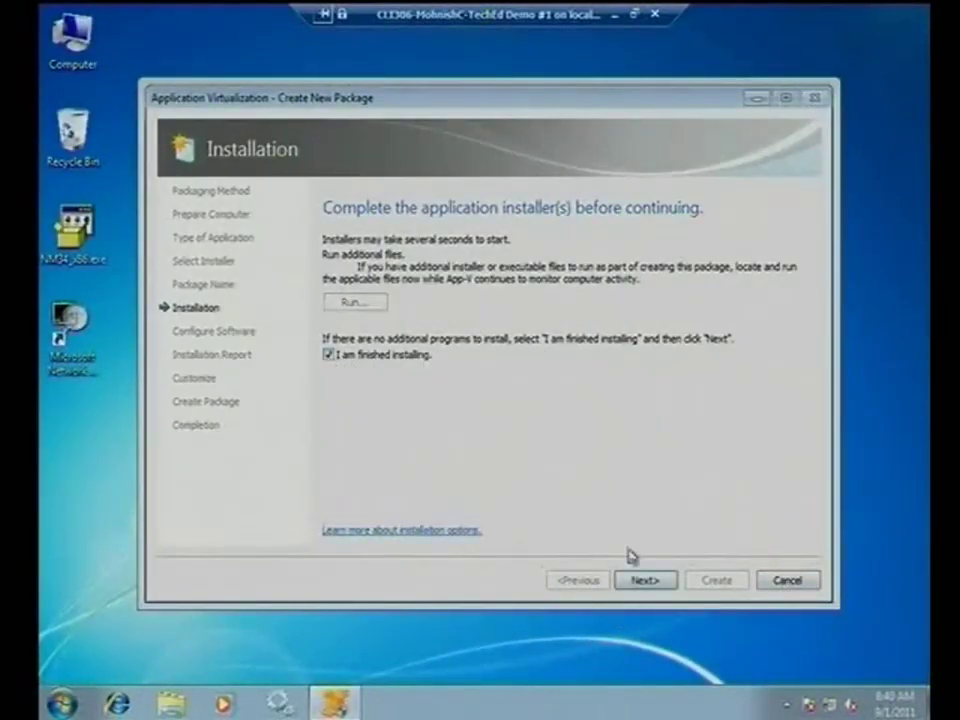
click(655, 583)
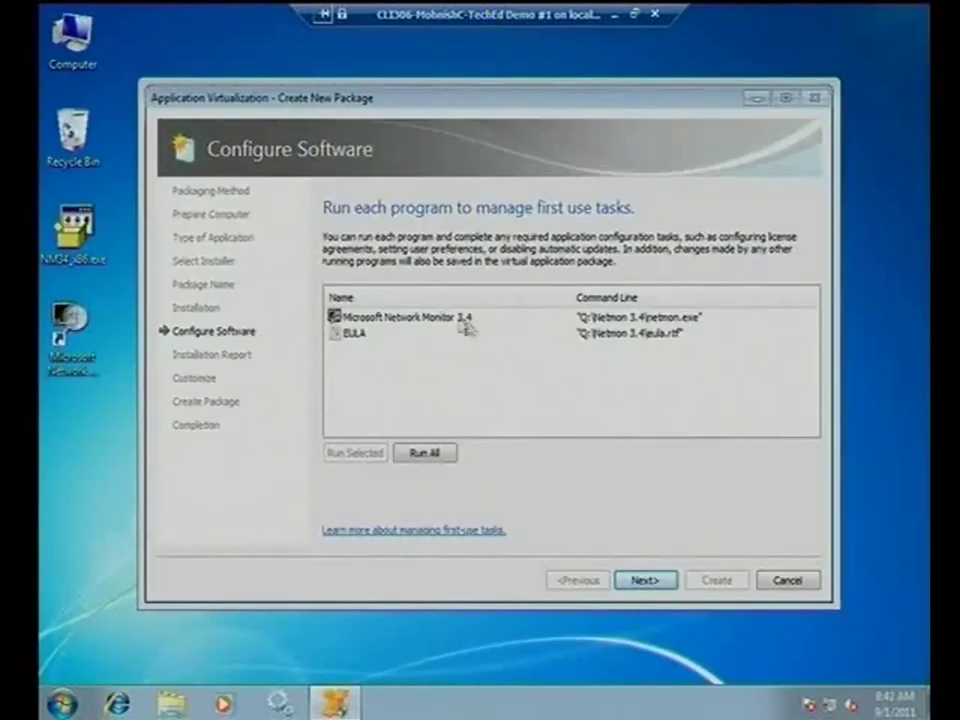
click(648, 582)
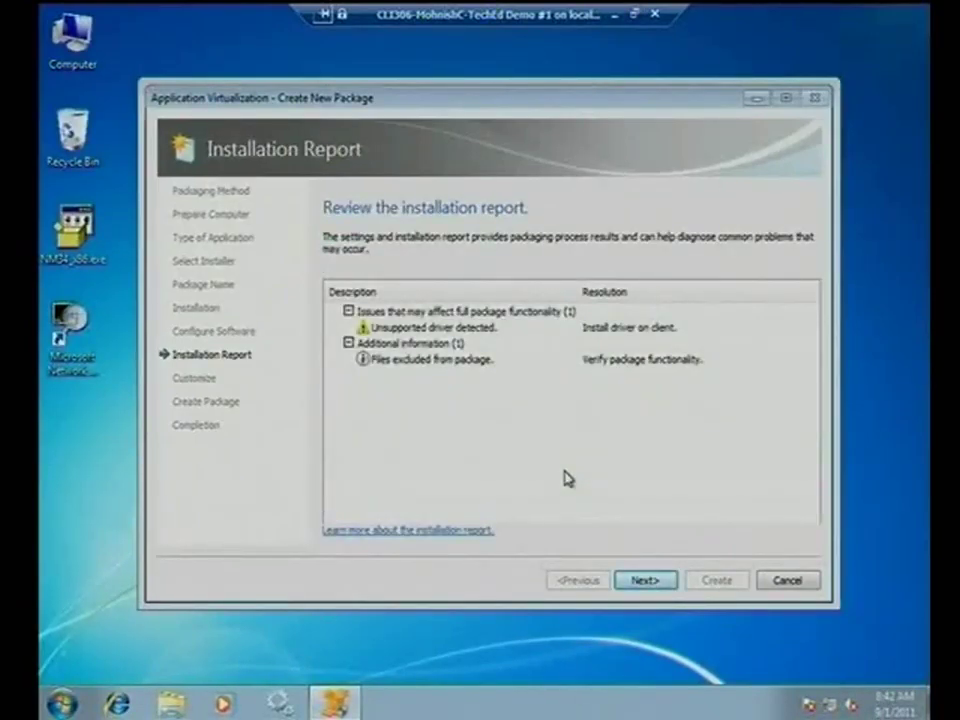
- Open the unsupported driver issue in the installation report and examine the listed driver's registry path
double_click(457, 328)
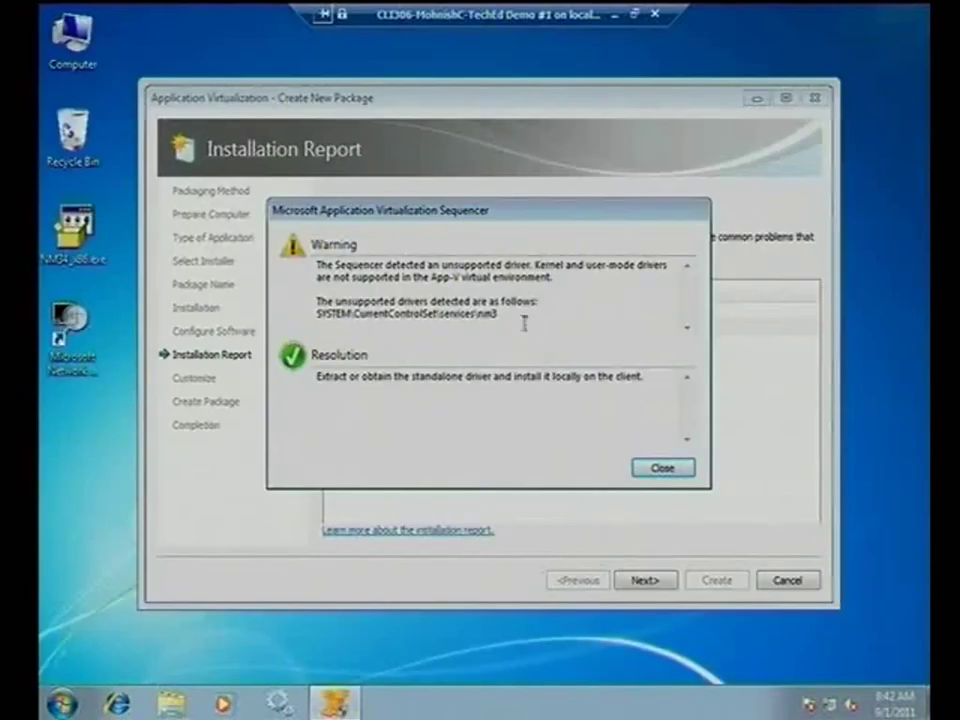
drag(497, 314, 296, 320)
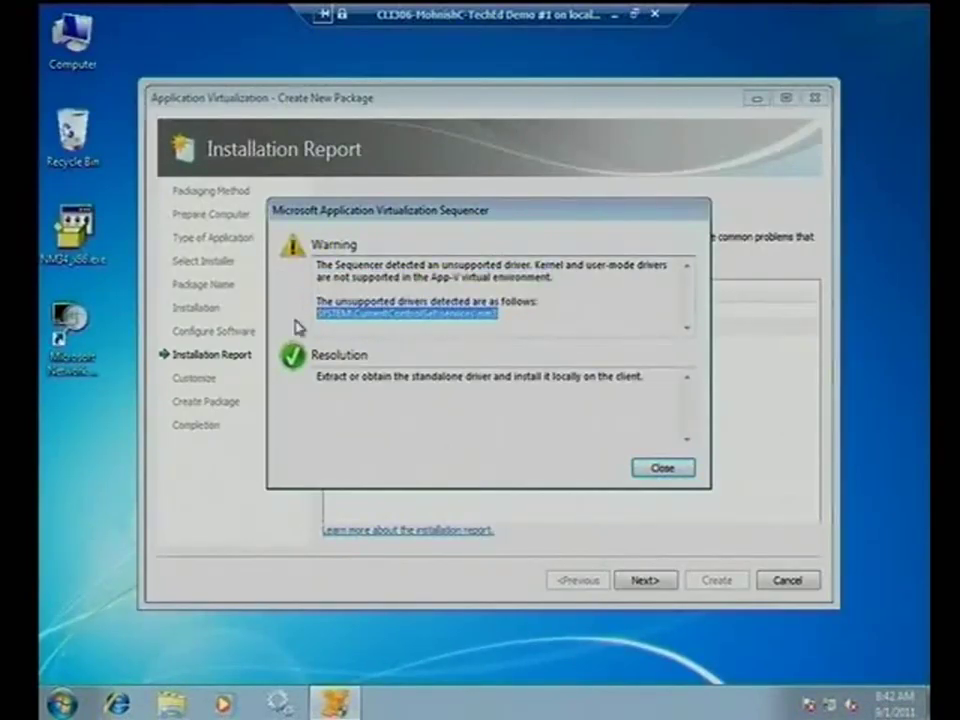
click(583, 283)
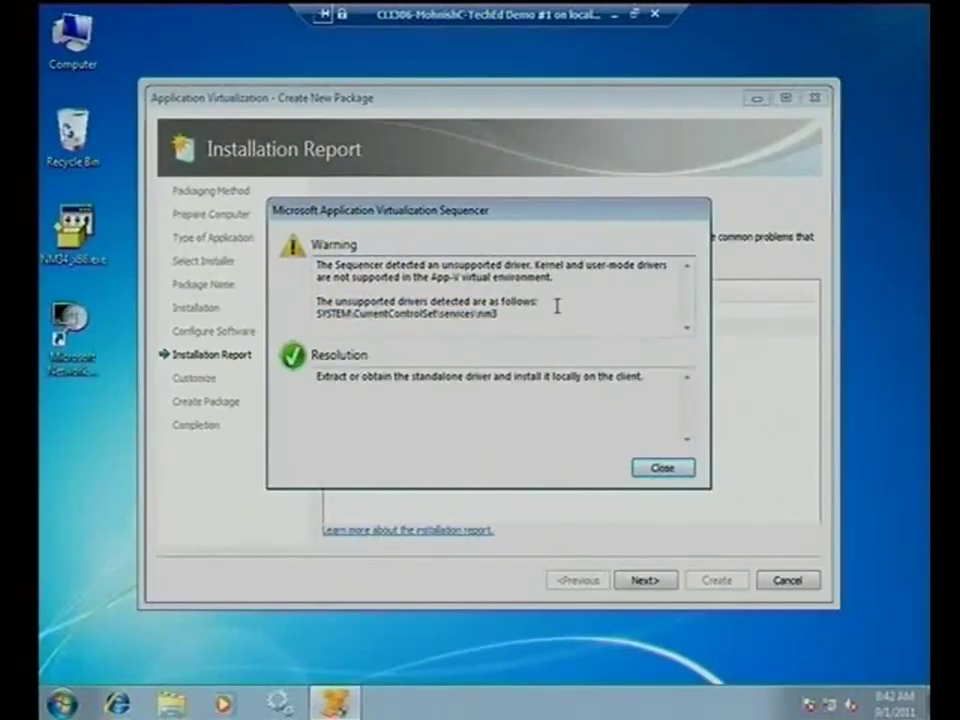
- Launch Registry Editor (regedit) and allow it to make changes to the computer
click(61, 703)
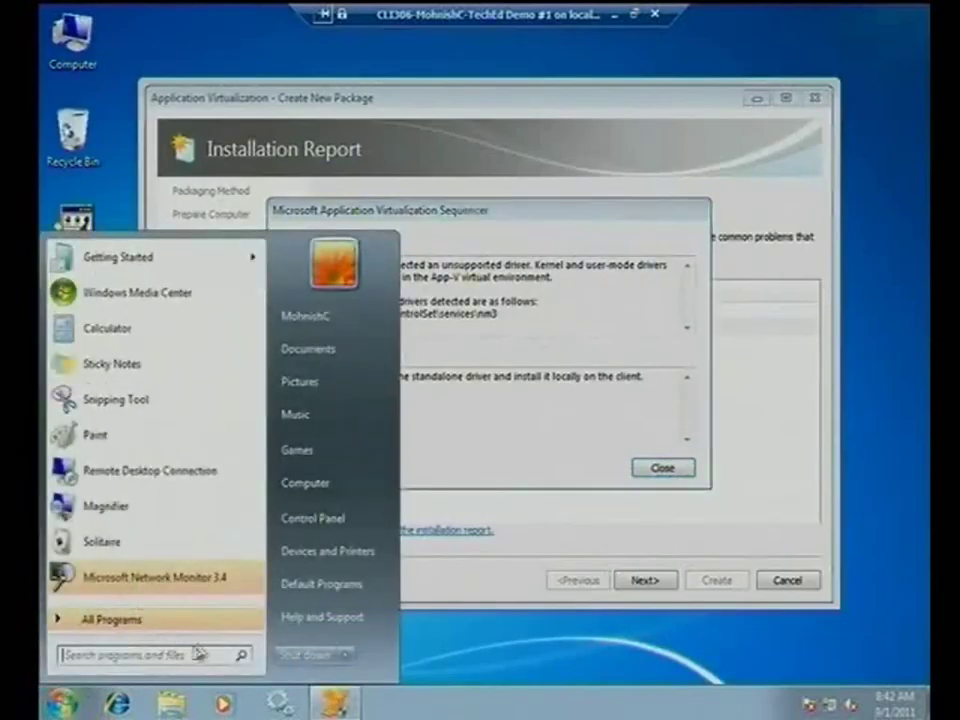
text(regedit)
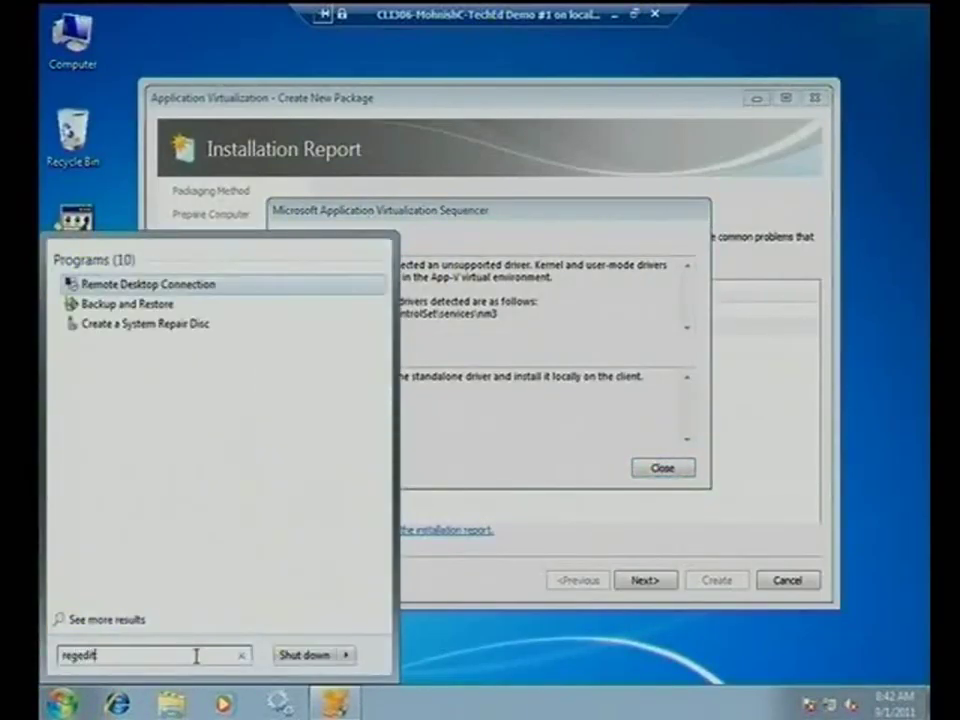
key(Return)
click(333, 477)
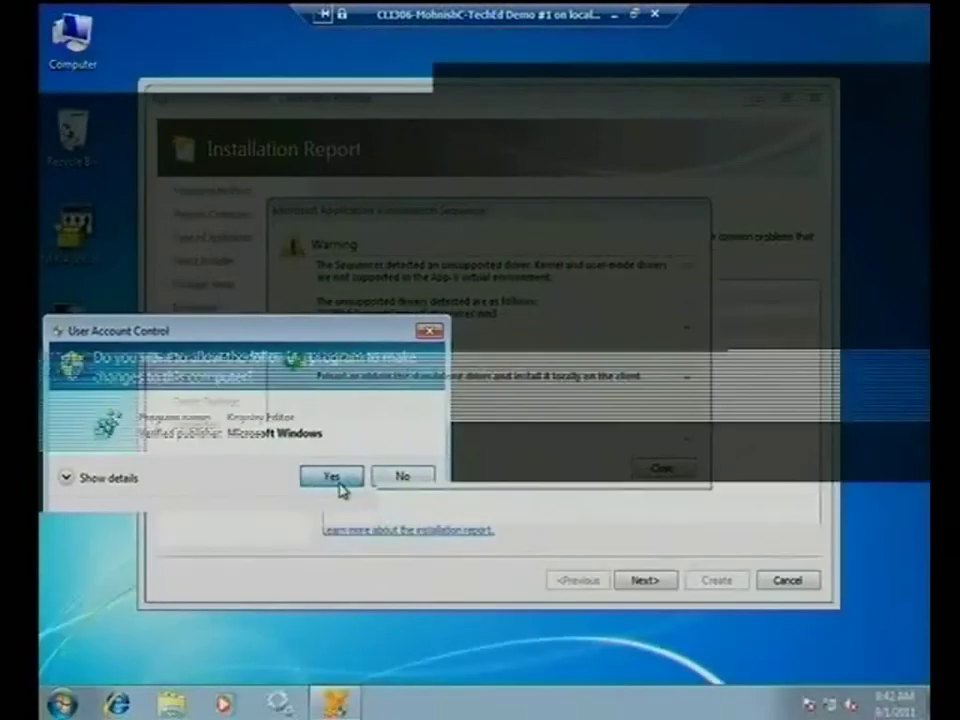
- Browse to HKEY_LOCAL_MACHINE\SYSTEM\CurrentControlSet\services\nm3 and examine the driver's values in a maximized window
double_click(154, 159)
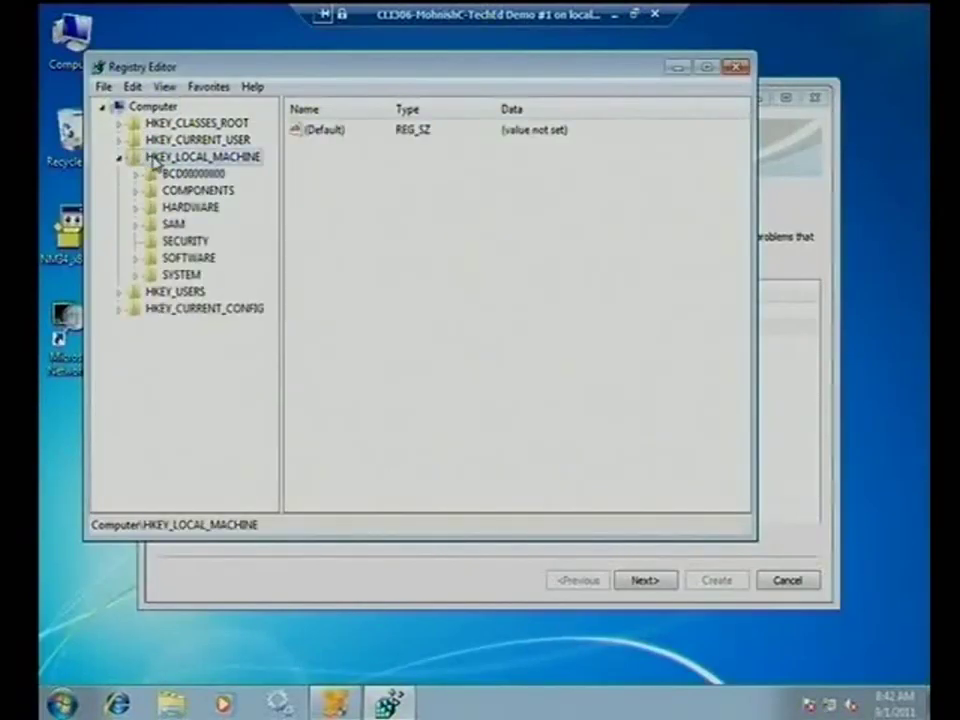
click(178, 290)
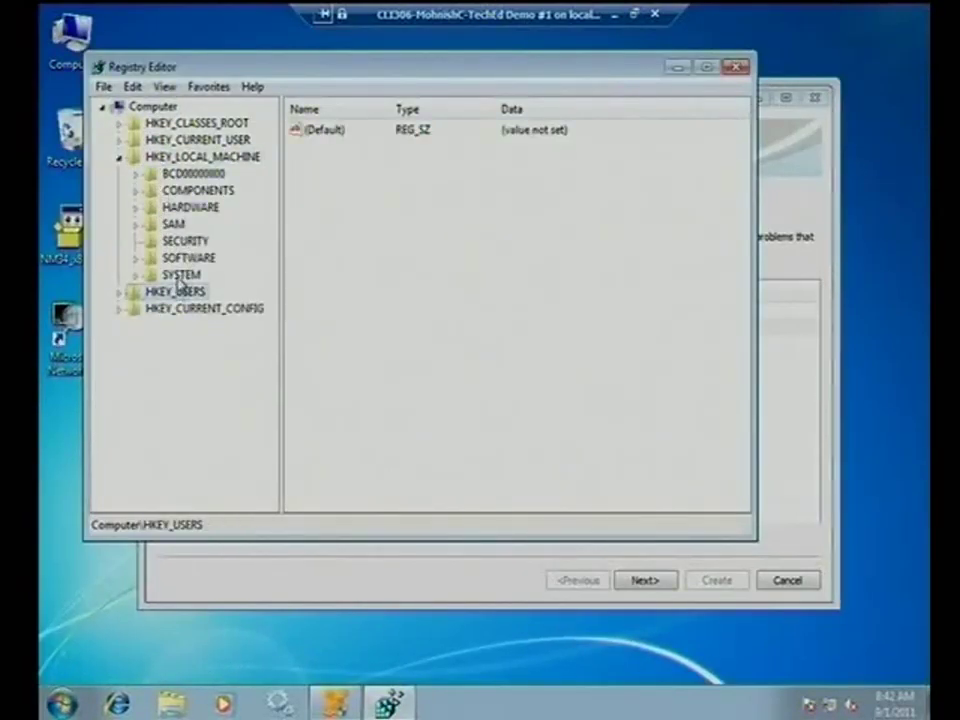
double_click(180, 278)
double_click(196, 328)
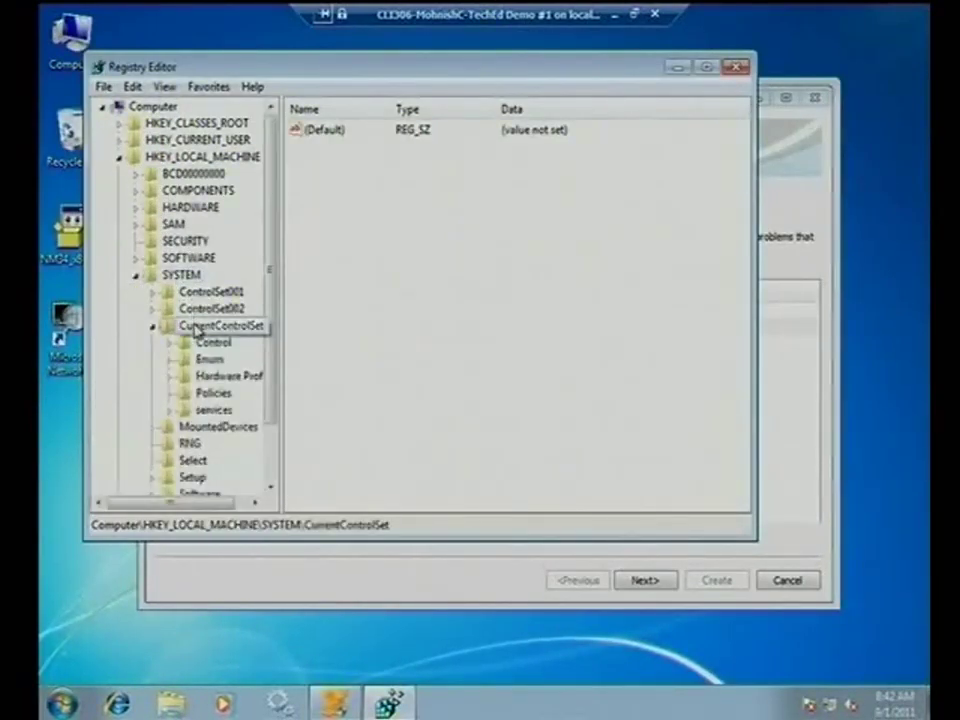
double_click(212, 410)
scroll(214, 411, down, 20)
text(nm3)
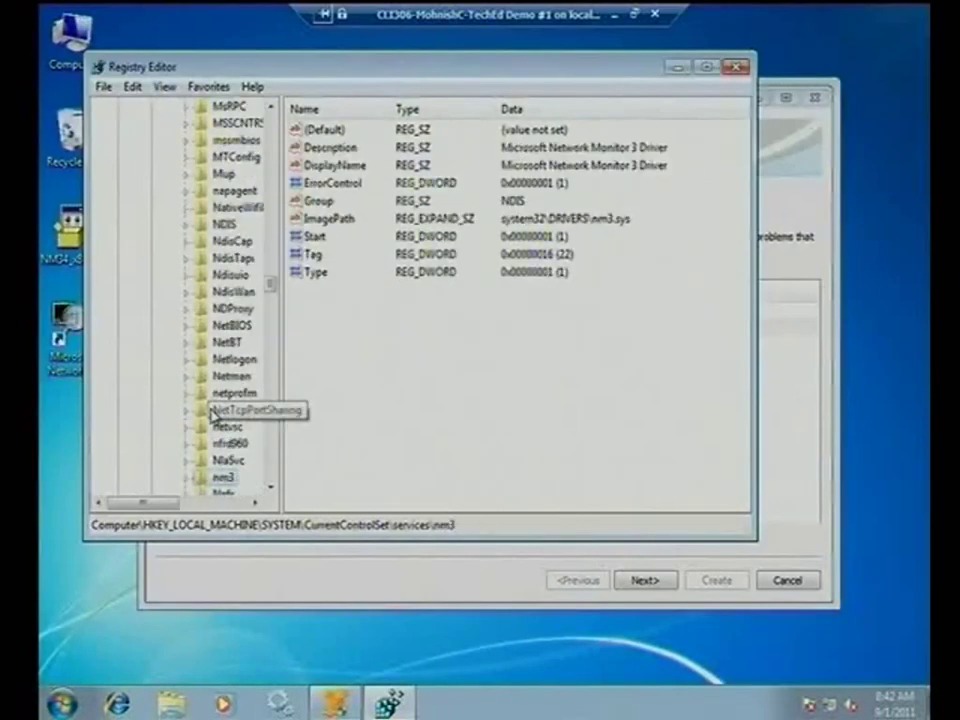
click(270, 486)
click(270, 486)
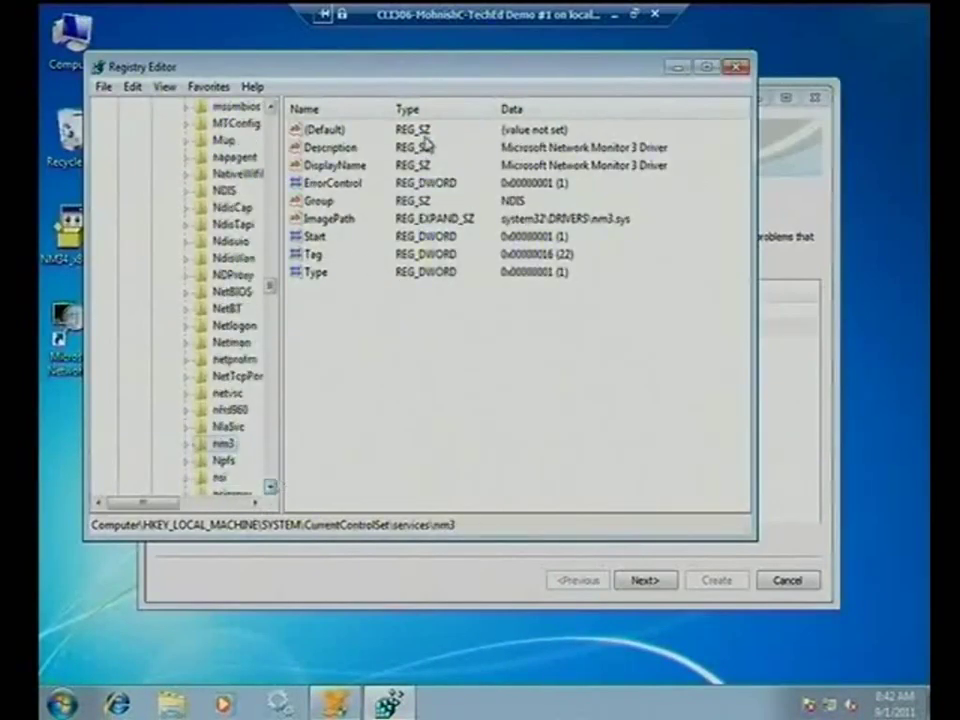
double_click(508, 70)
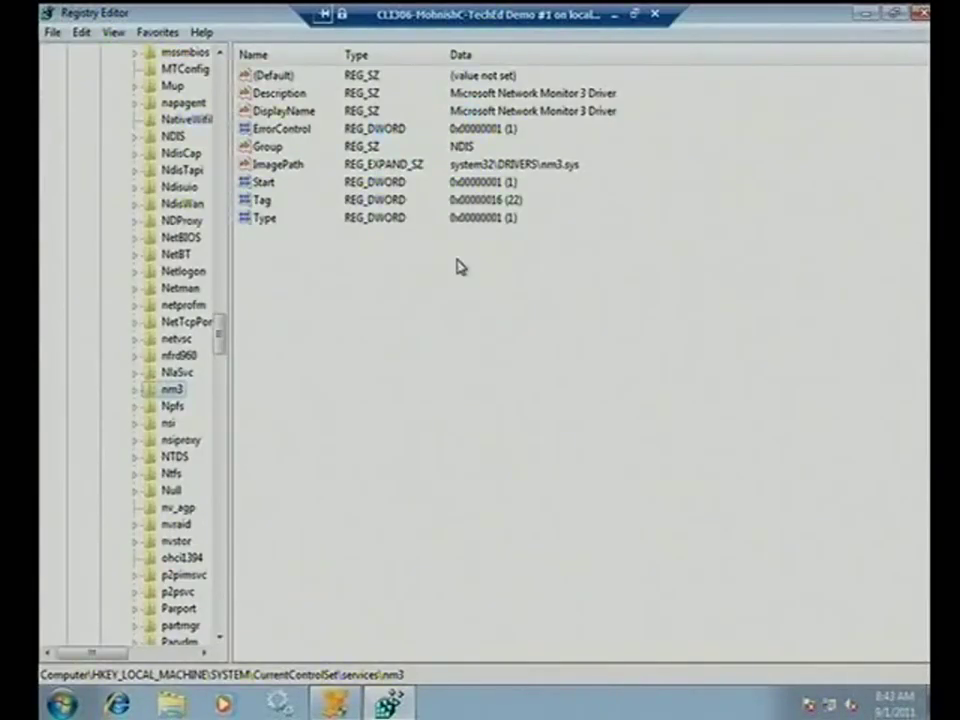
- Close Registry Editor and the unsupported driver warning, and open the installation report's details on files excluded from the package
key(alt+F4)
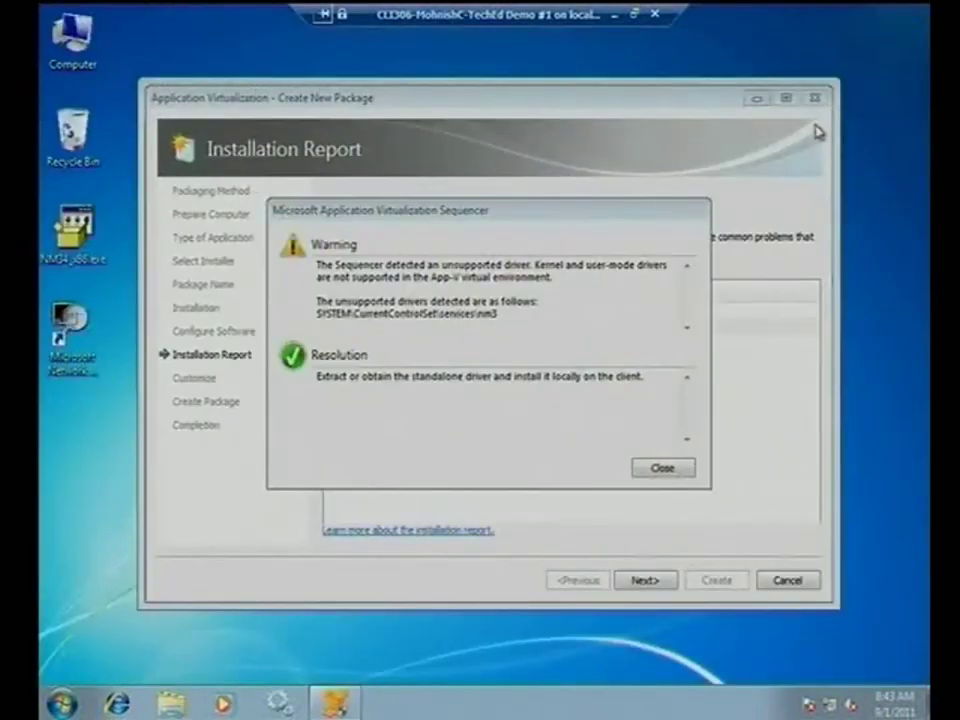
click(662, 469)
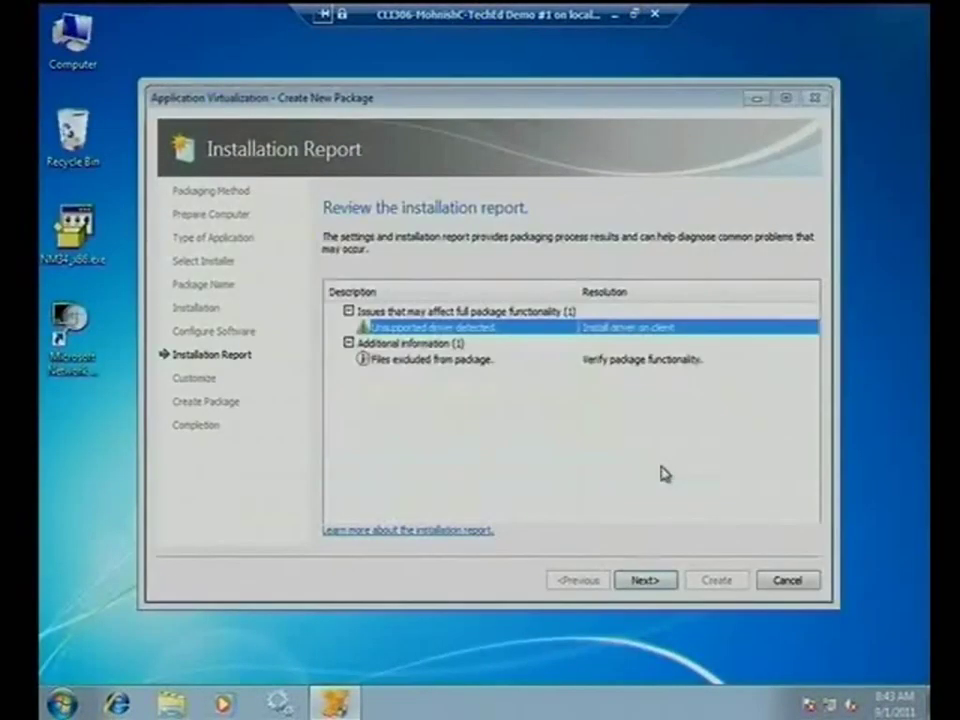
double_click(428, 366)
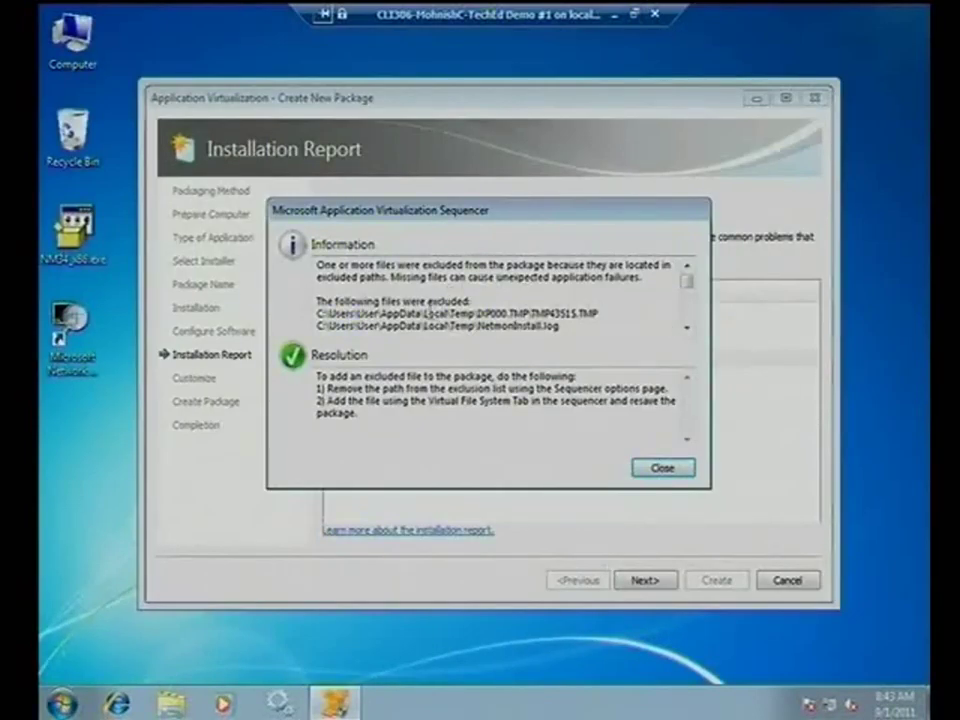
drag(428, 313, 568, 330)
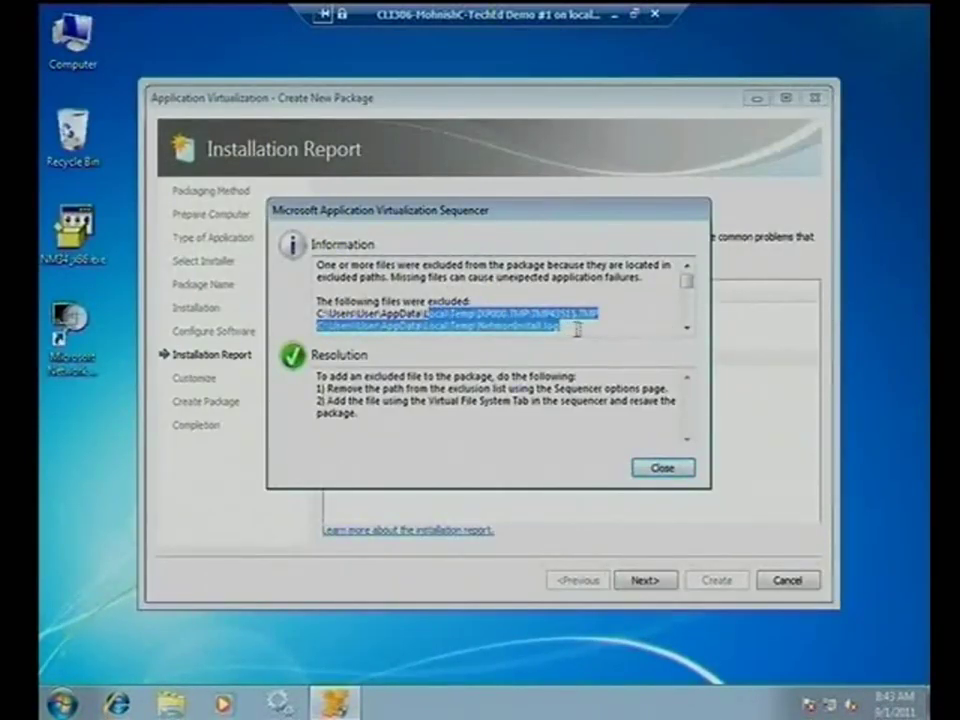
- Examine the full list of excluded files, including the Network Monitor 3 entries under the user's Documents, and close the details
click(688, 328)
click(688, 328)
click(688, 328)
click(688, 328)
click(688, 328)
click(688, 328)
click(688, 328)
click(688, 328)
click(688, 328)
click(688, 328)
click(688, 328)
click(688, 328)
click(688, 328)
click(688, 328)
click(688, 328)
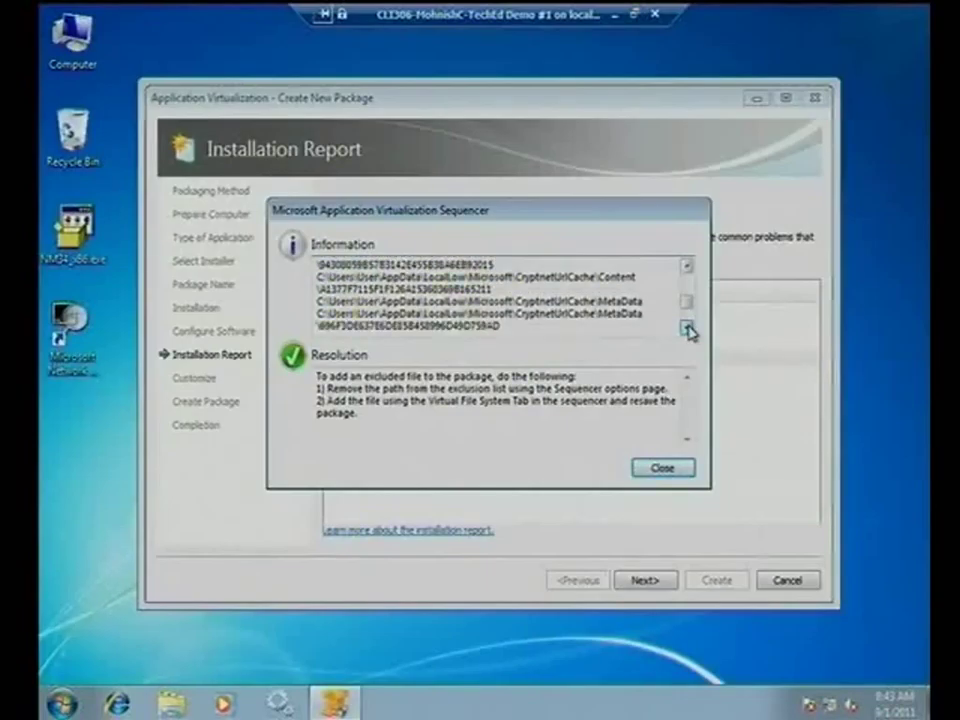
click(688, 328)
click(688, 328)
click(688, 328)
click(688, 328)
click(688, 328)
click(688, 328)
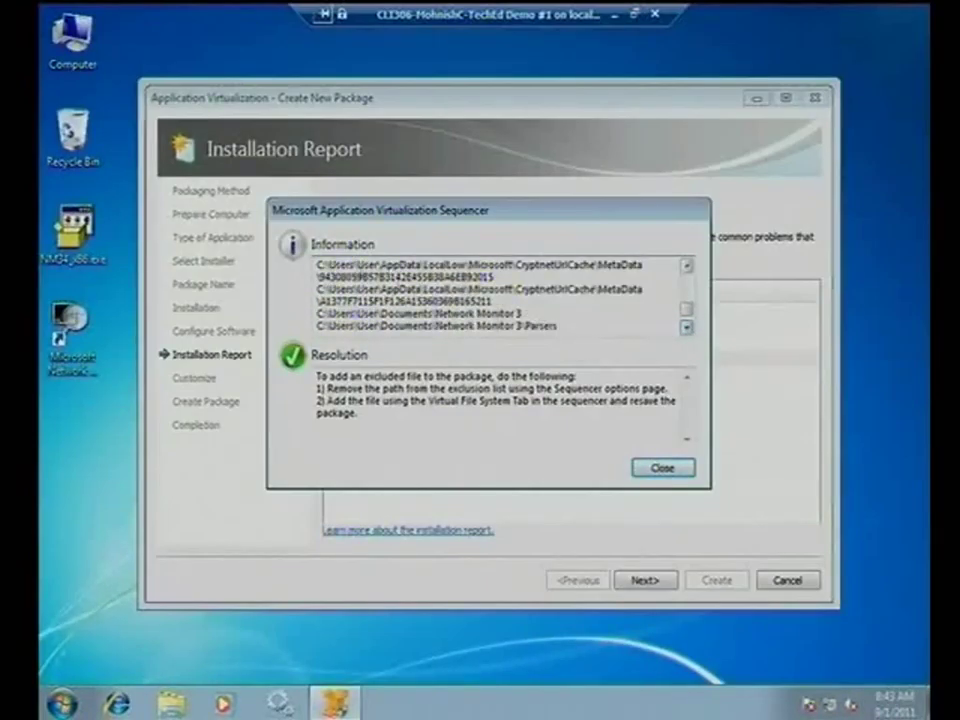
drag(317, 313, 655, 317)
click(688, 328)
click(688, 328)
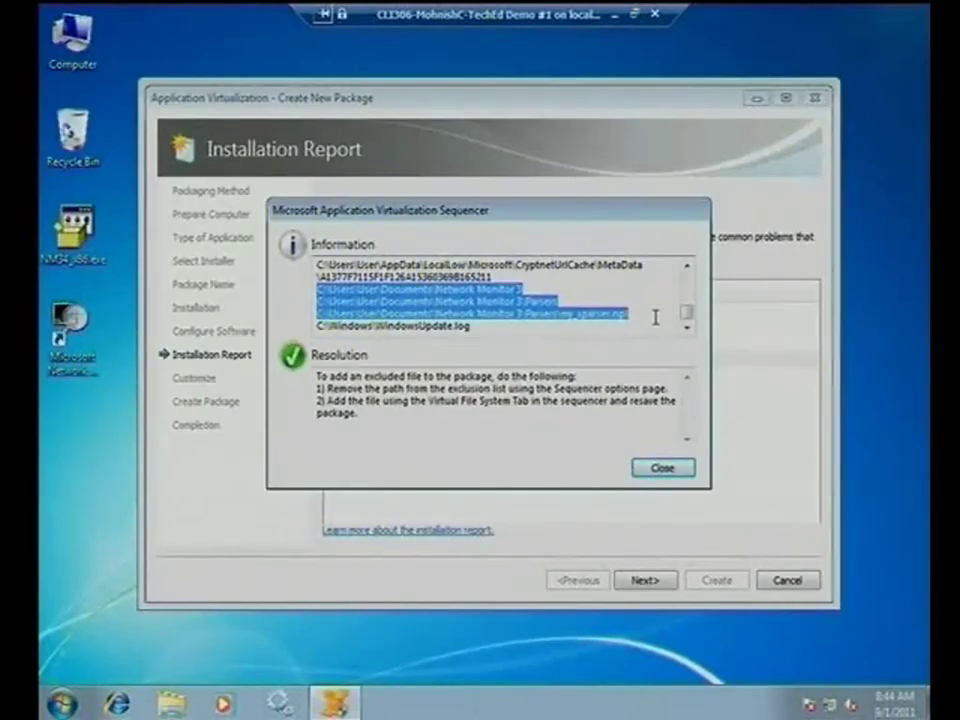
click(672, 472)
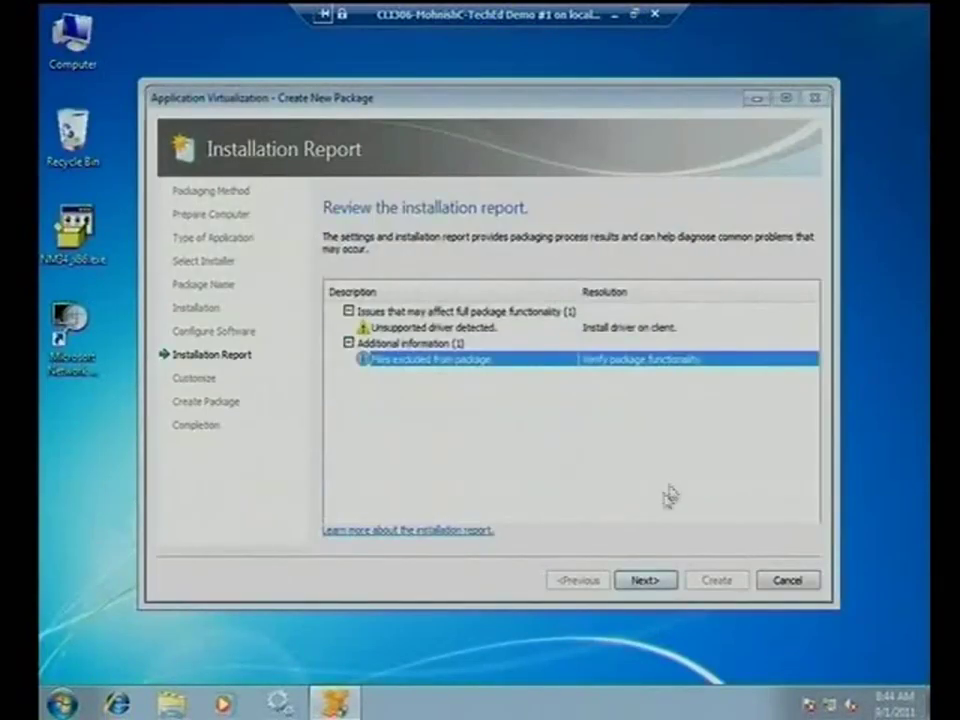
- Proceed past the installation report, keep the basic package option, and create the uncompressed package in the default save location
click(648, 580)
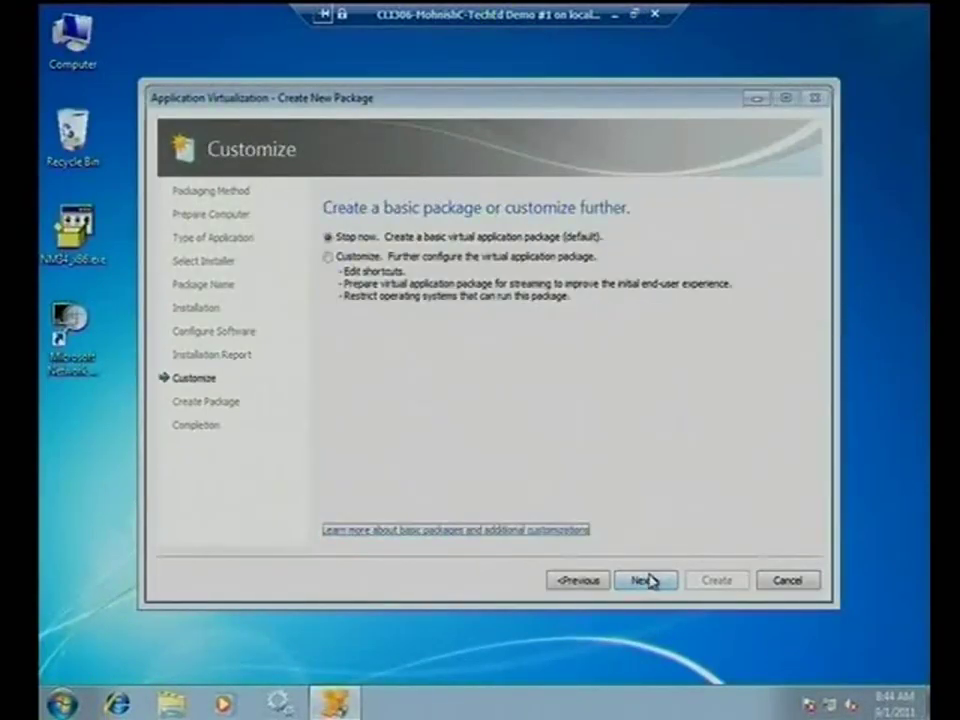
click(648, 580)
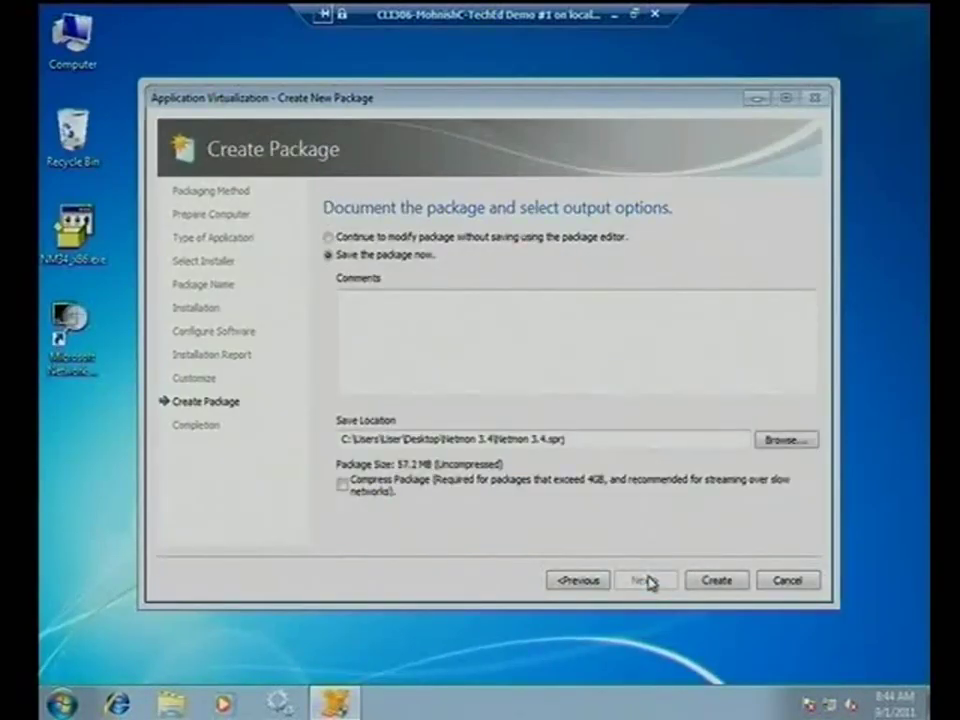
click(713, 581)
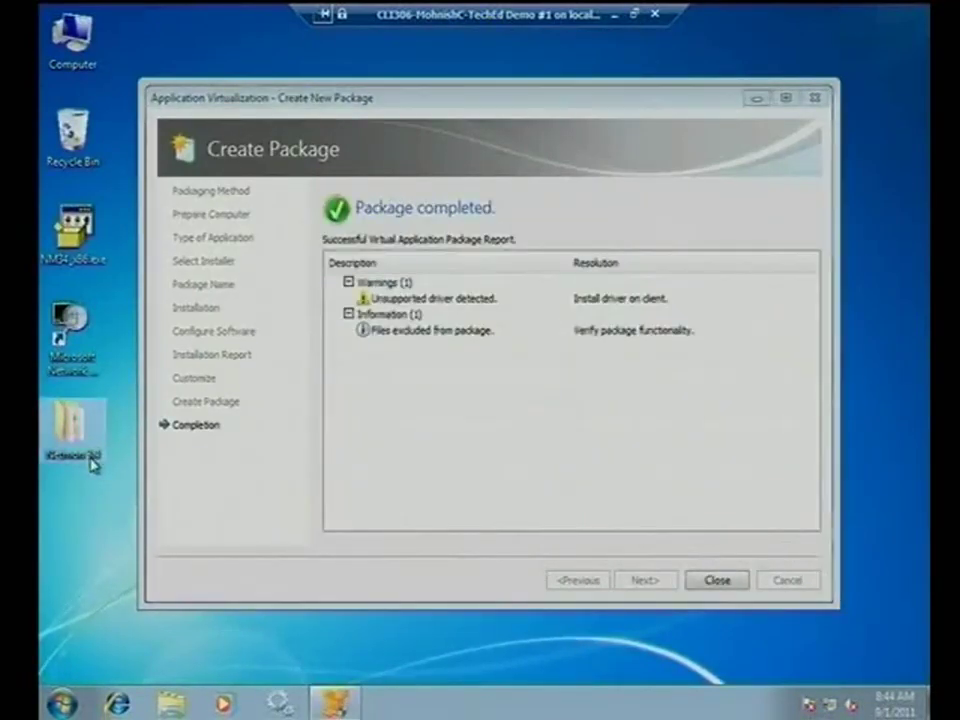
- Open the Netmon 3.4 package folder on the desktop and view its report.xml in a maximized browser window
double_click(70, 428)
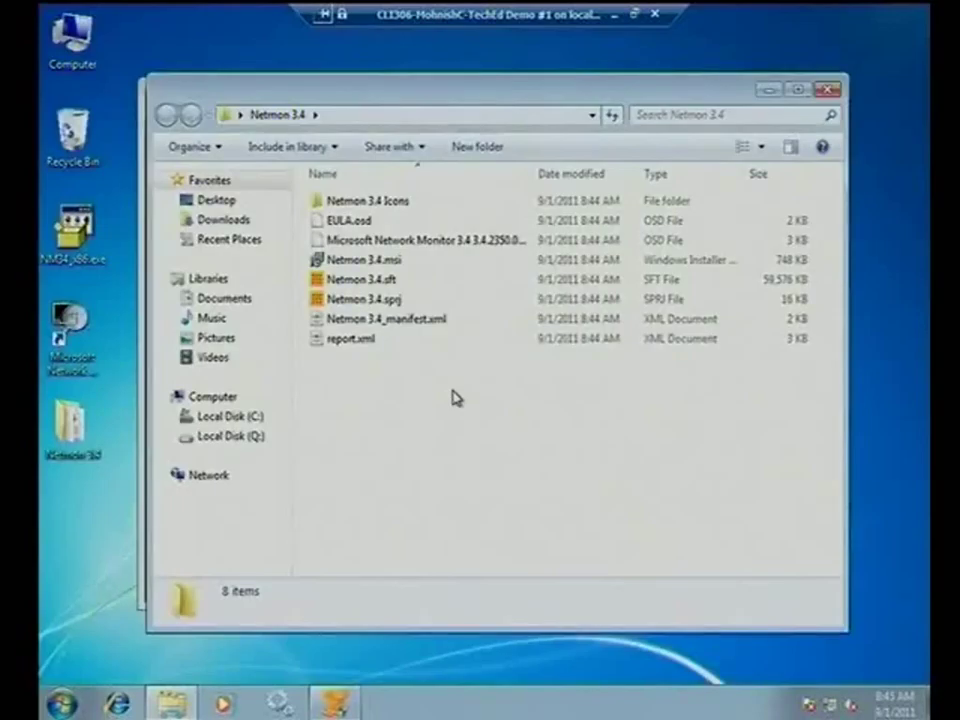
click(360, 344)
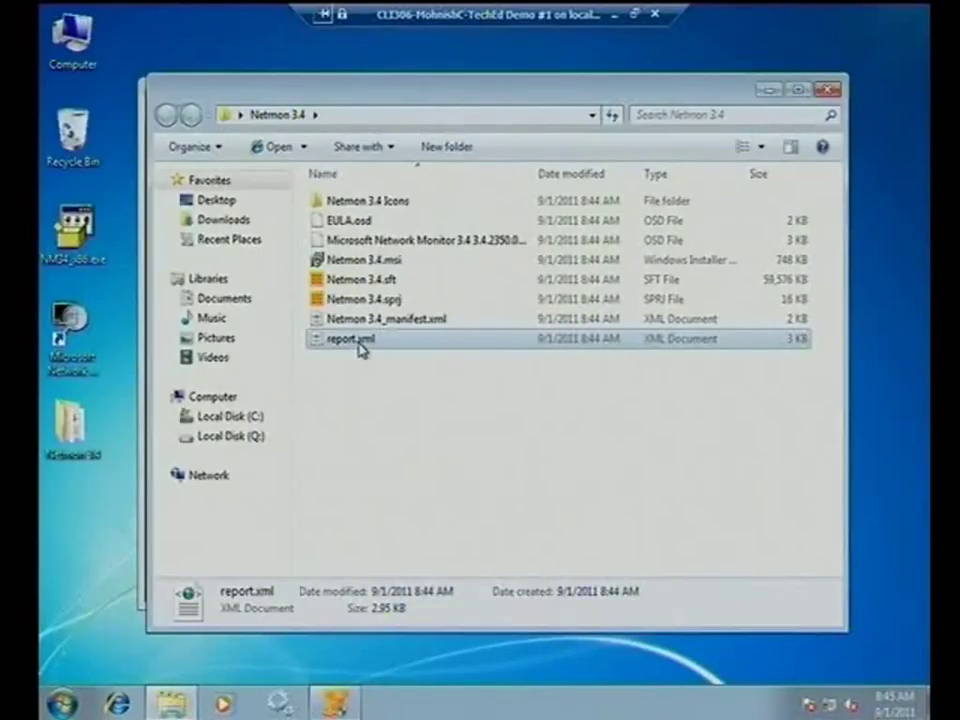
double_click(360, 342)
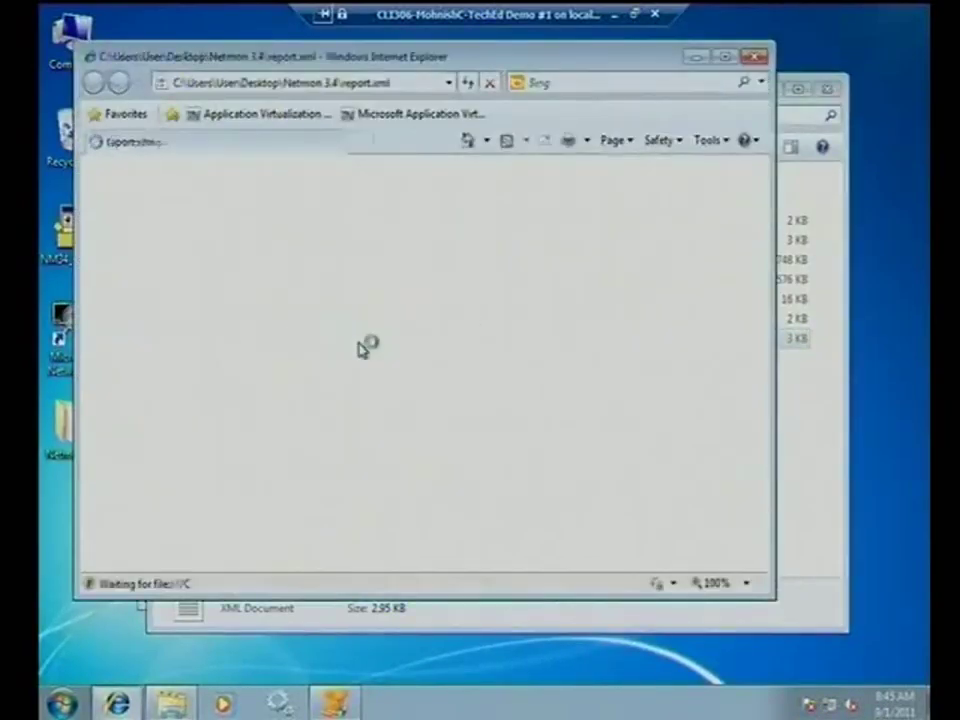
double_click(636, 62)
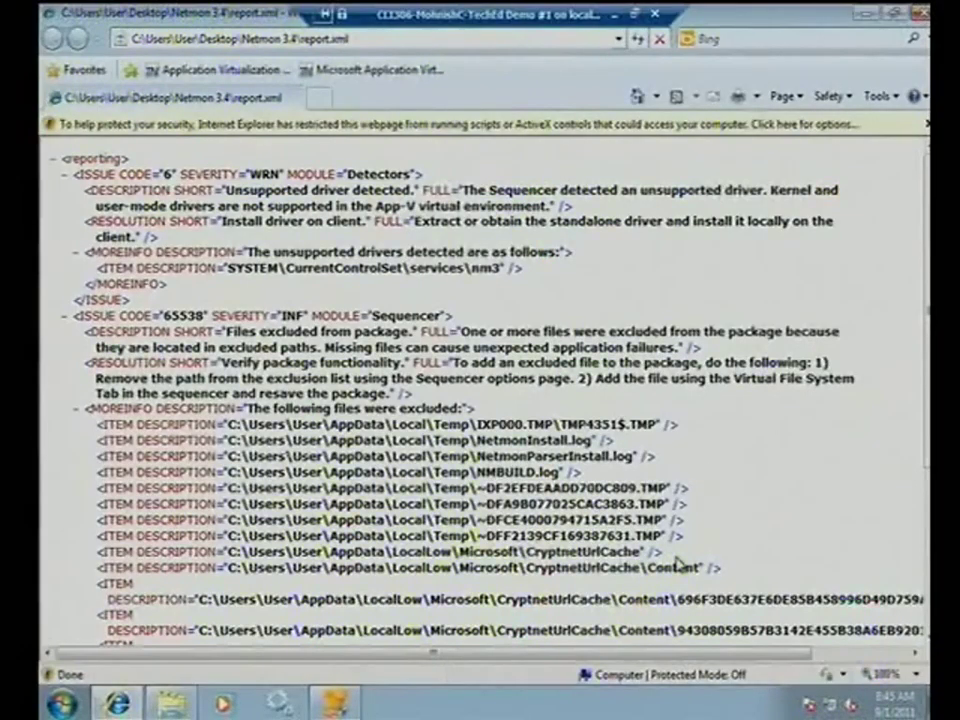
- Examine the excluded Network Monitor 3 files and the unsupported nm3 driver entry in report.xml, and close the file
scroll(799, 444, down, 2)
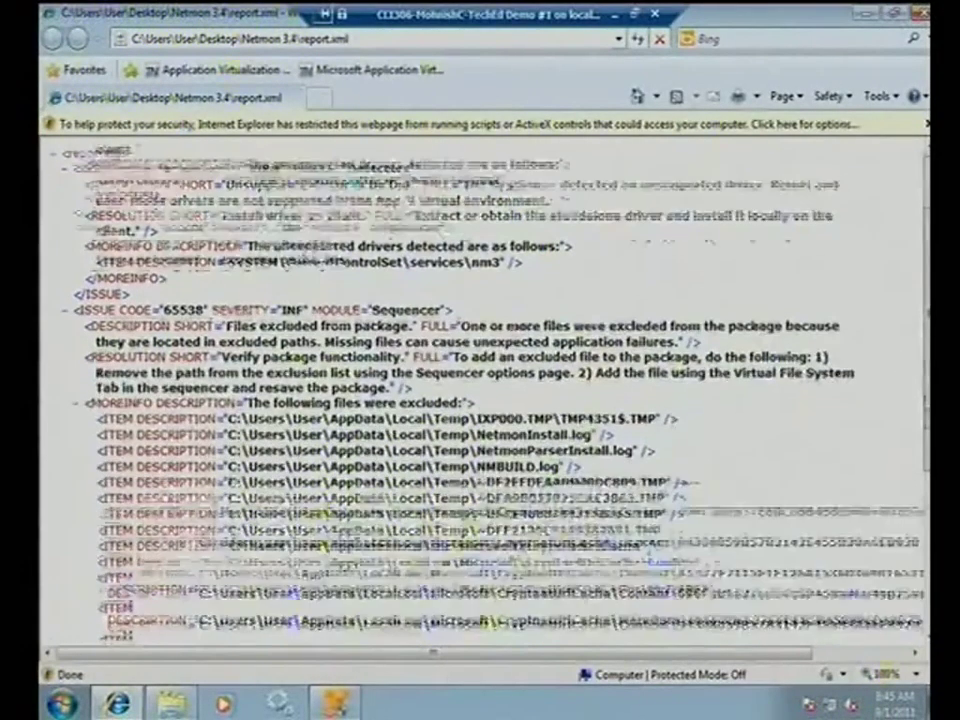
scroll(799, 444, down, 5)
drag(715, 560, 88, 537)
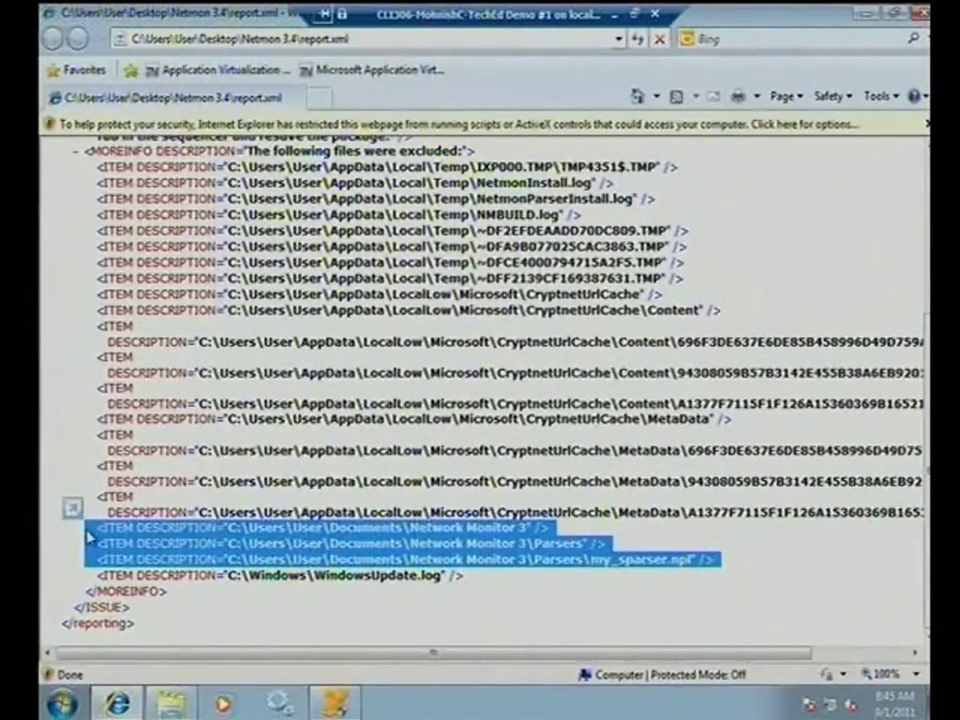
scroll(88, 537, up, 5)
drag(513, 268, 96, 268)
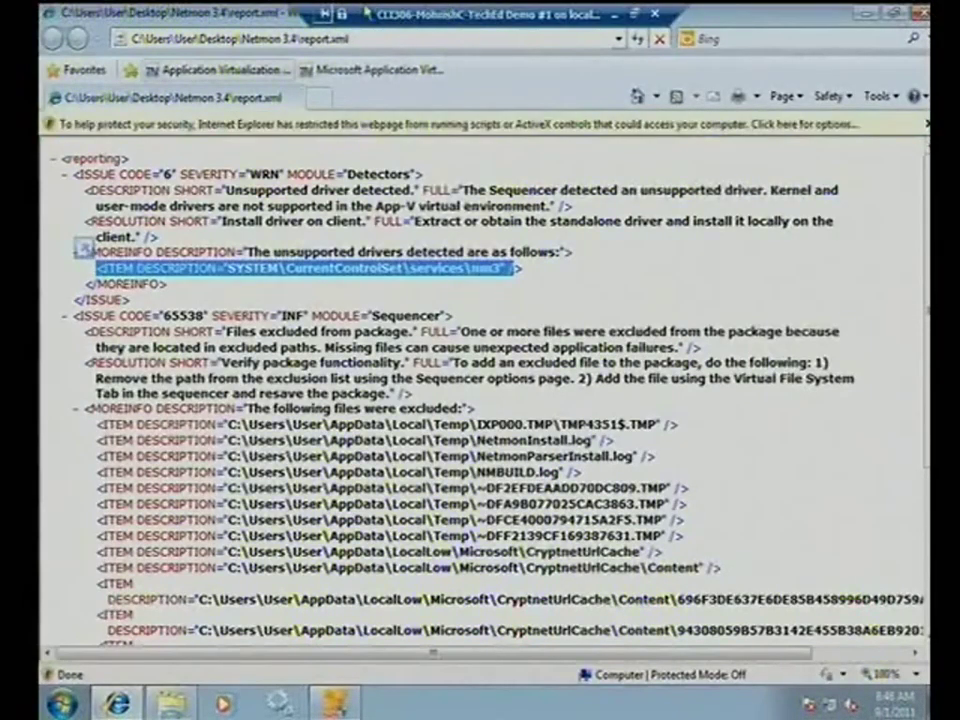
key(alt+F4)
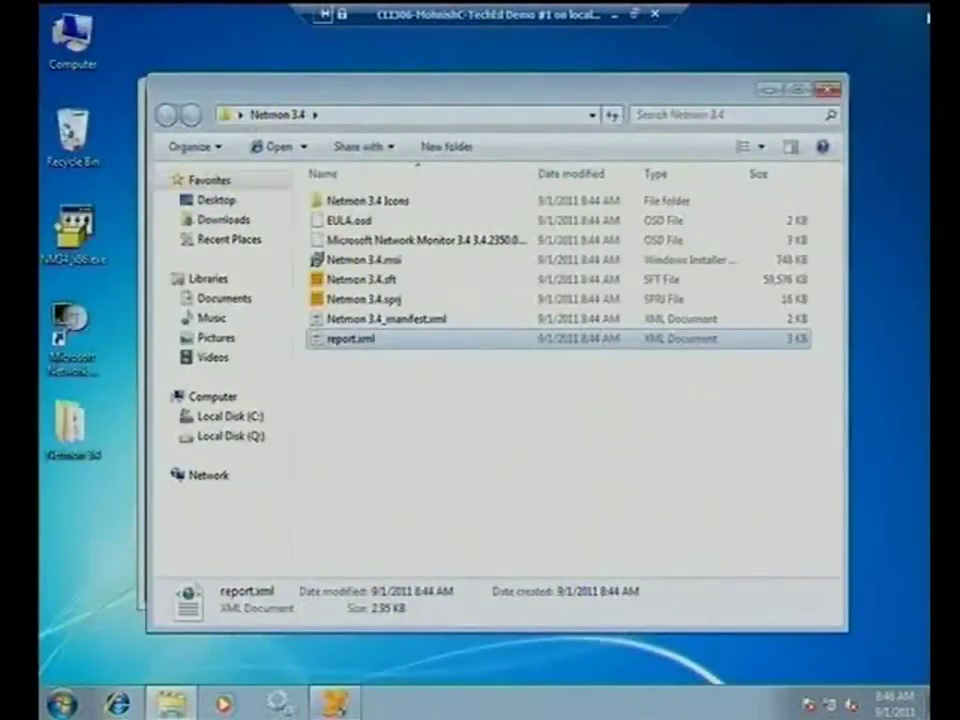
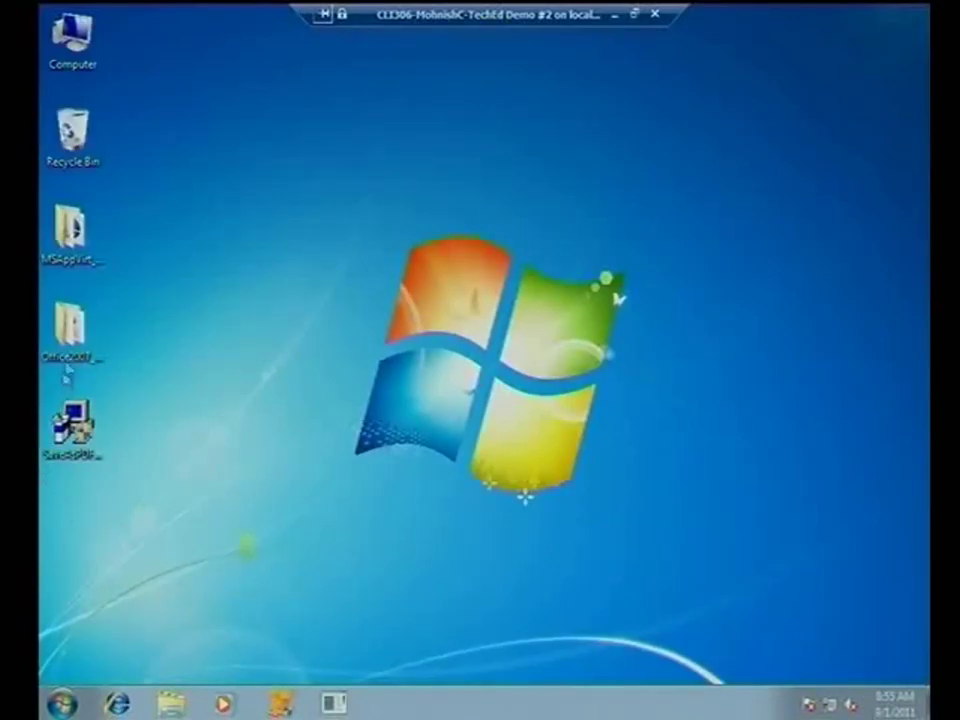
- Inspect the Office2007_EN_XP_x86_4.6.33.319 package folder, close it, and launch the App-V Sequencer with permission to make changes
double_click(71, 335)
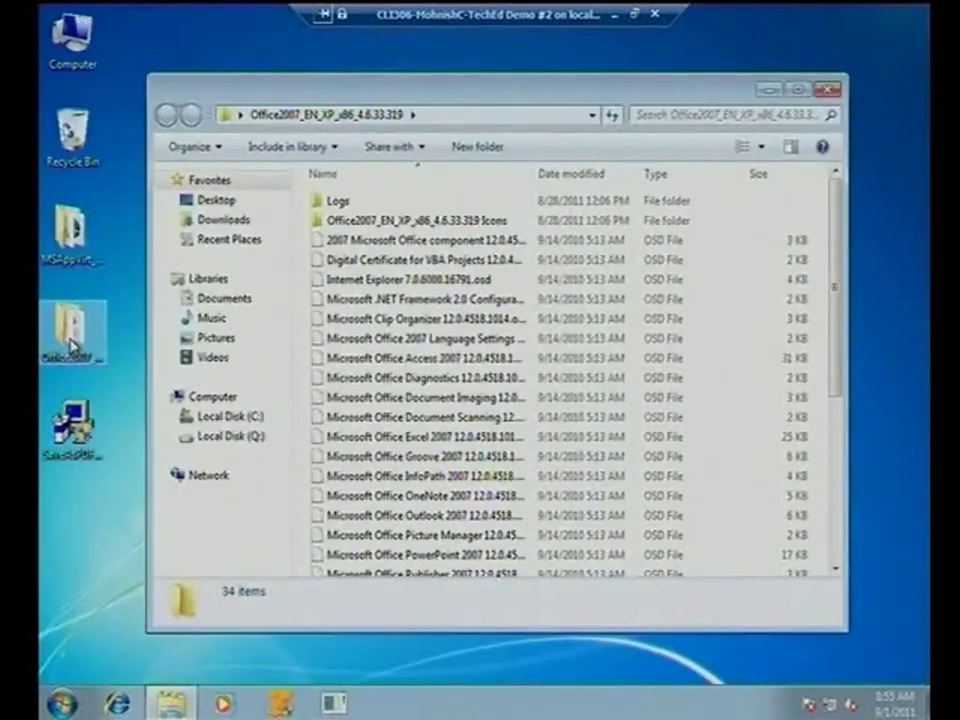
click(827, 91)
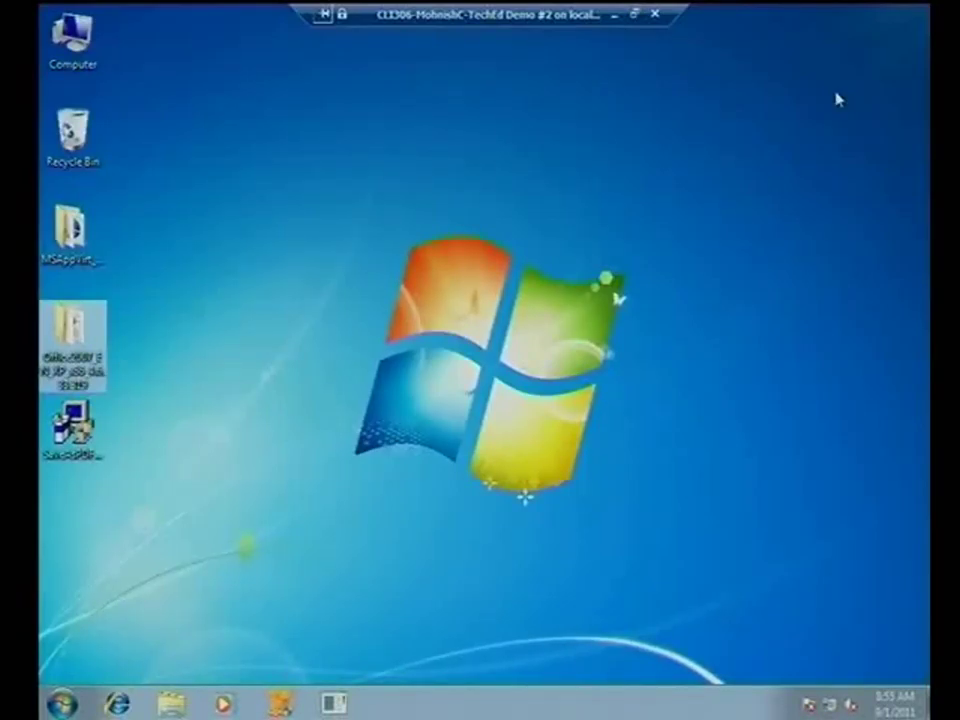
click(281, 703)
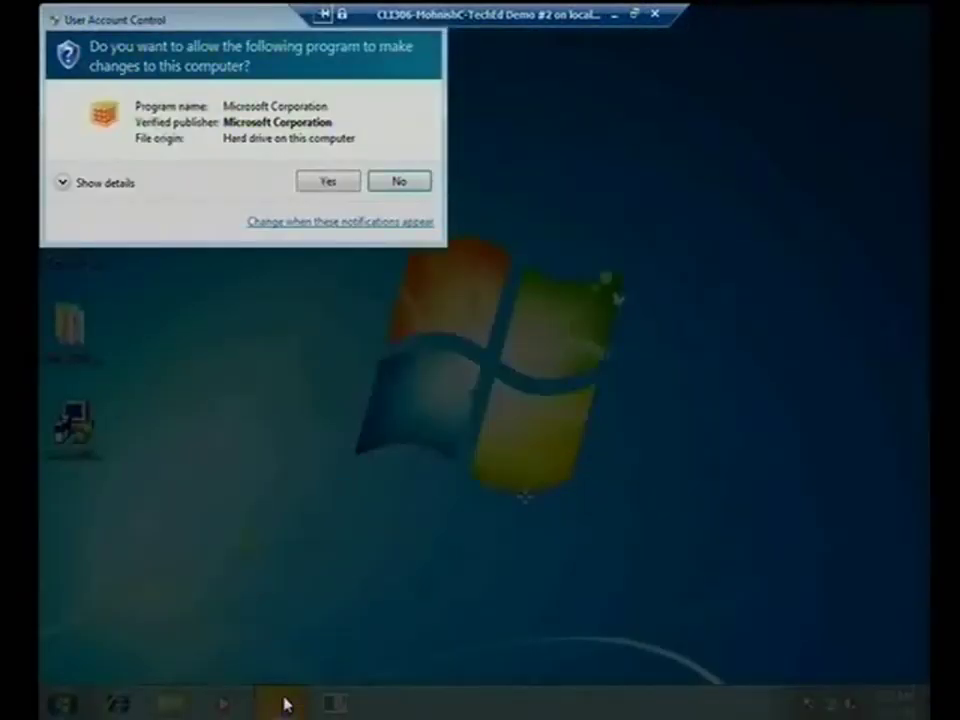
click(326, 186)
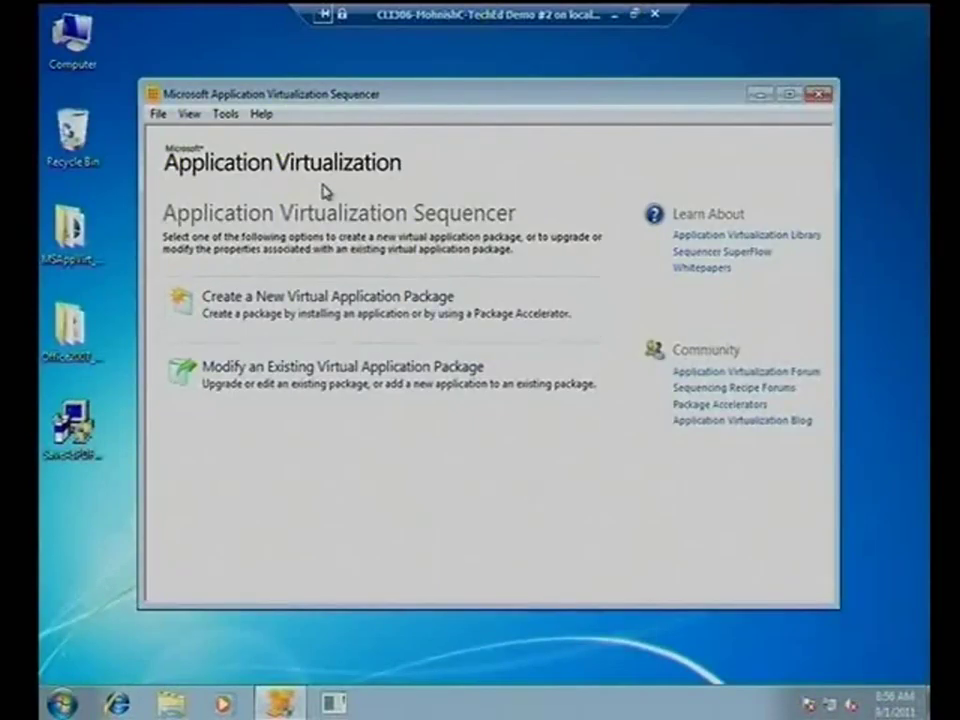
click(225, 113)
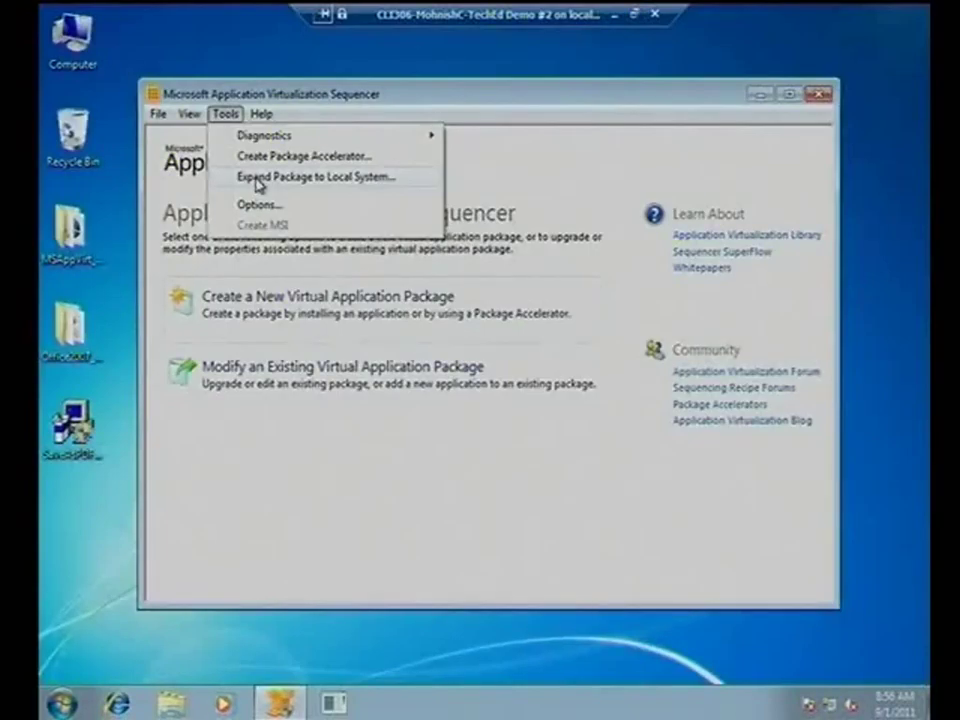
click(259, 180)
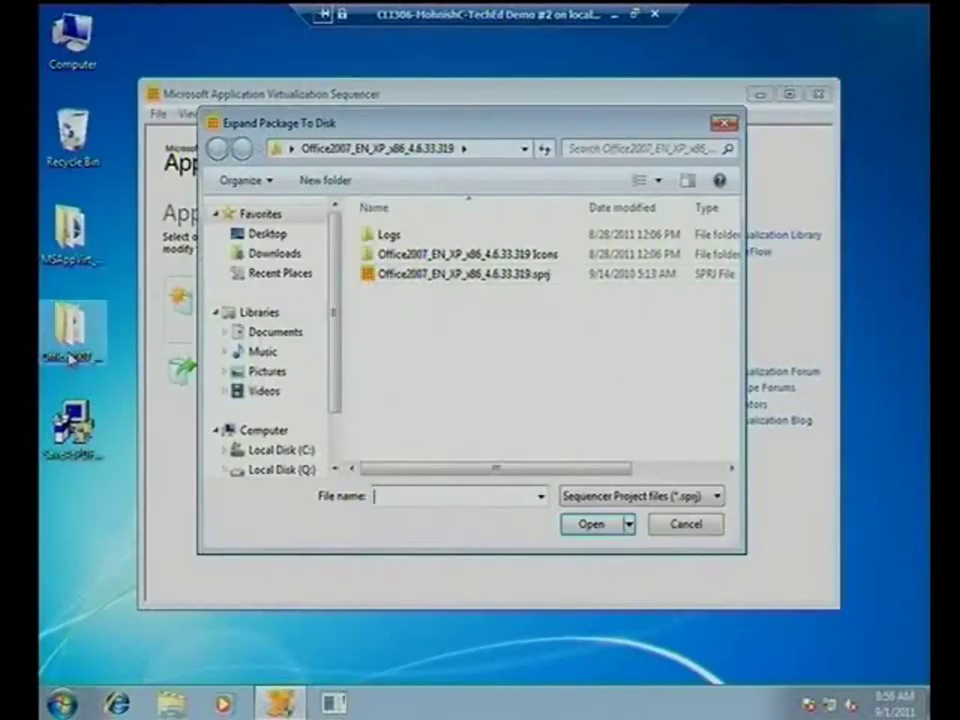
click(522, 150)
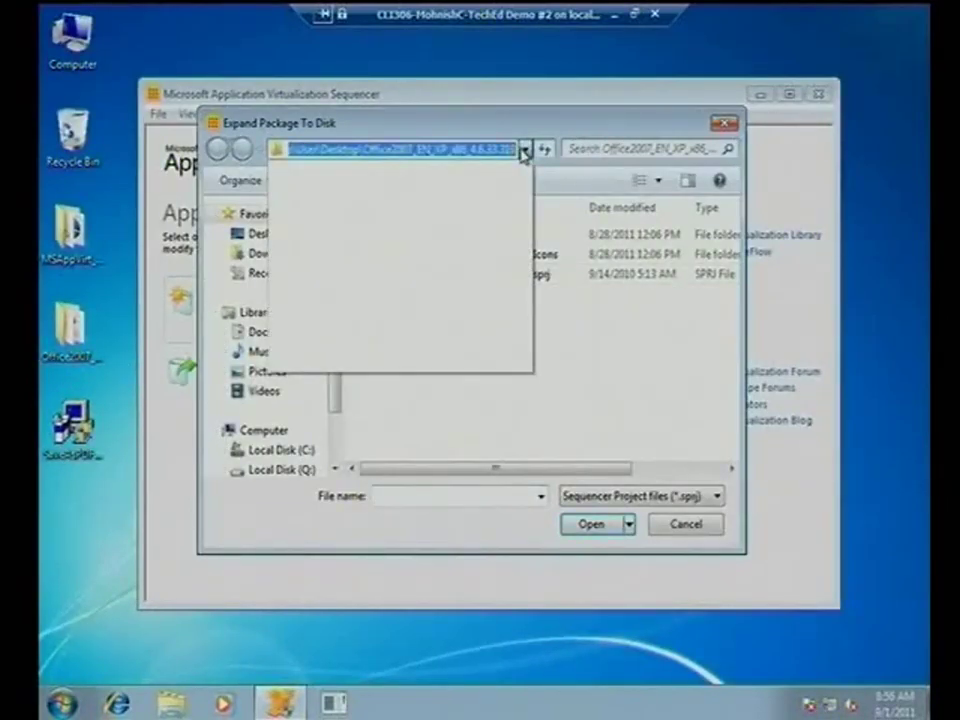
click(553, 128)
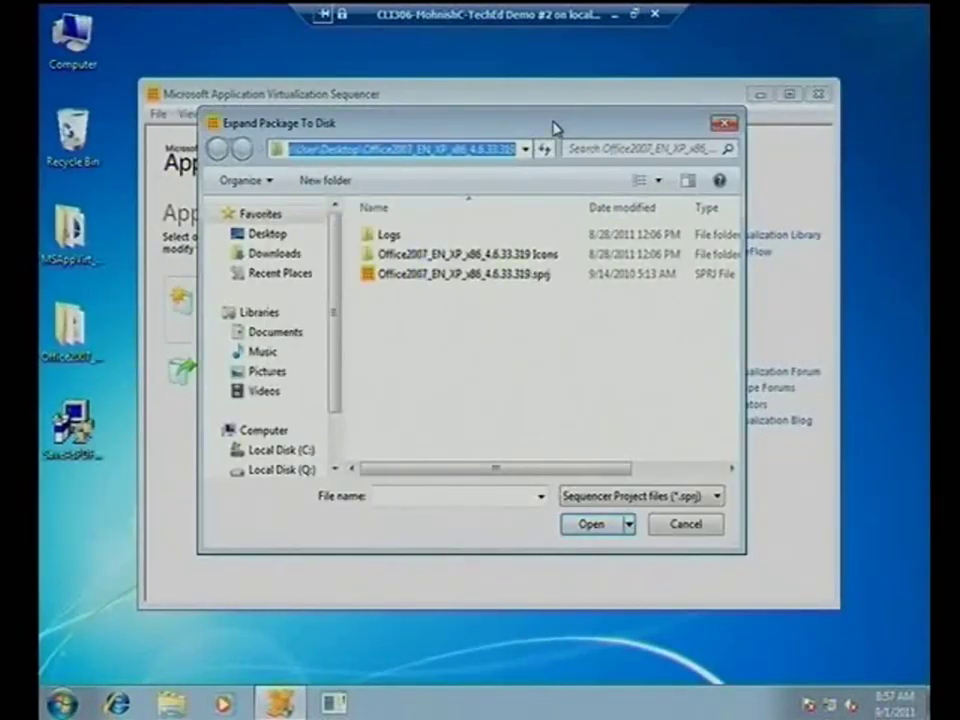
click(465, 274)
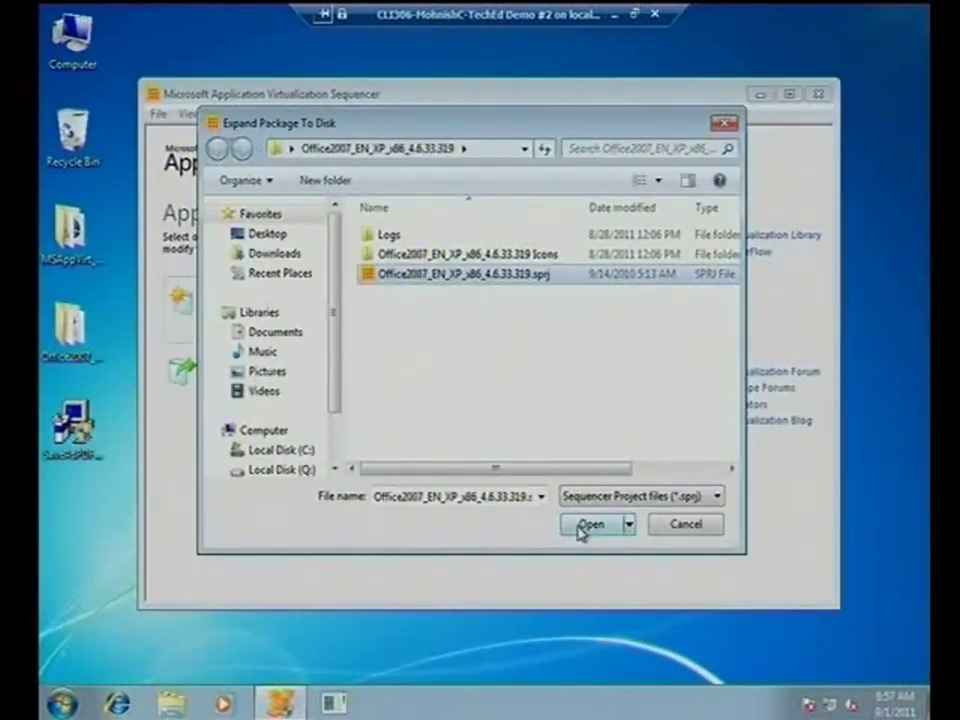
- Check Local Disk (Q:) for the Office 2007 package folder, close the window, and cancel expanding the package to disk
click(62, 703)
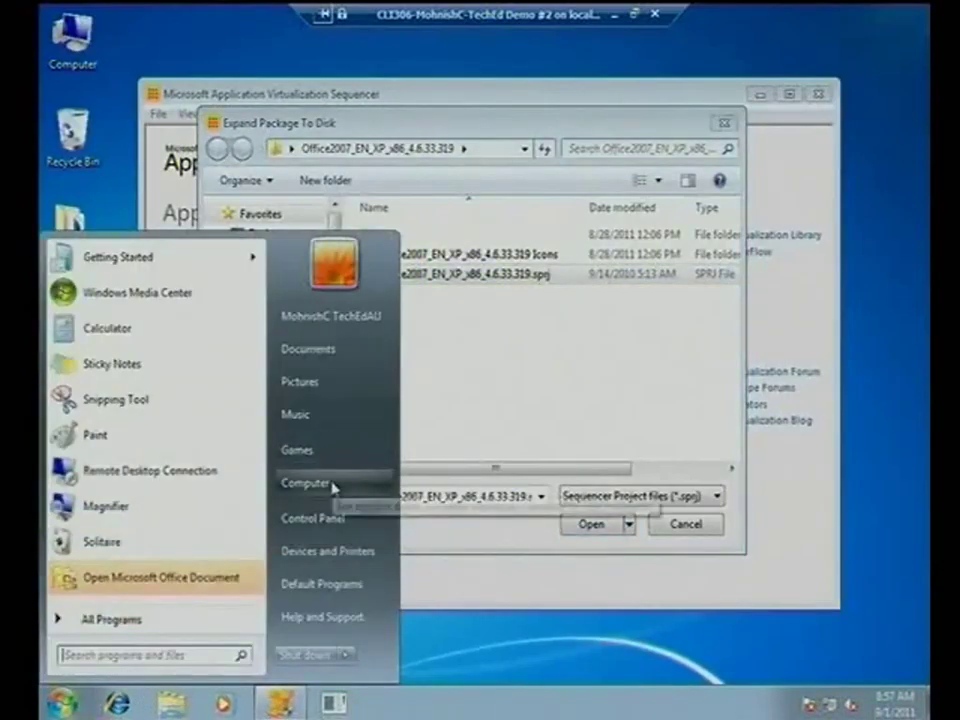
click(332, 487)
double_click(581, 219)
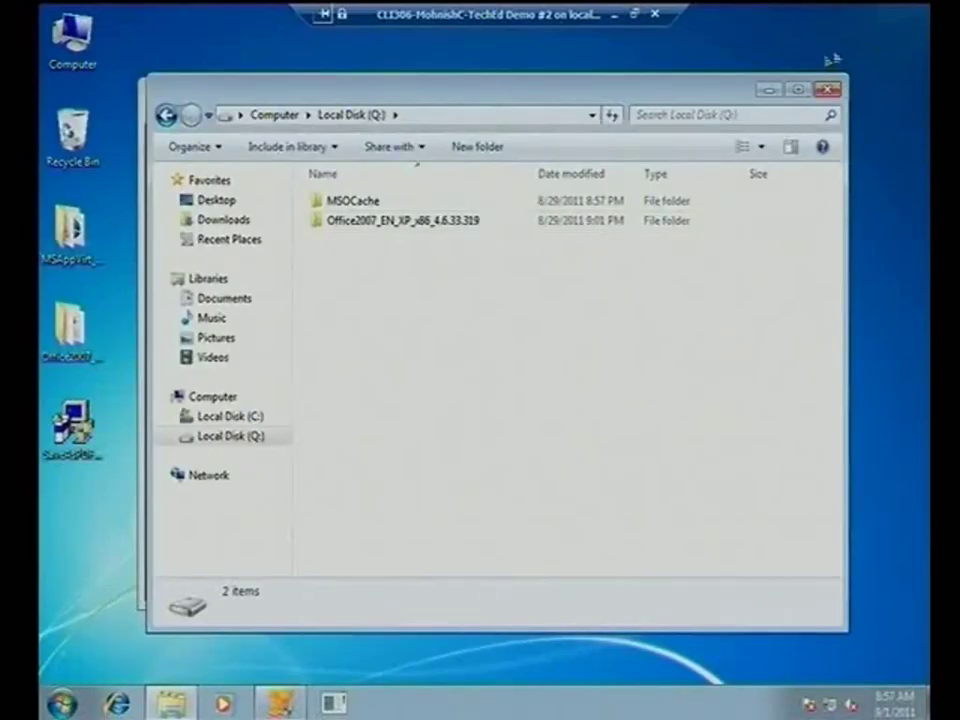
click(826, 89)
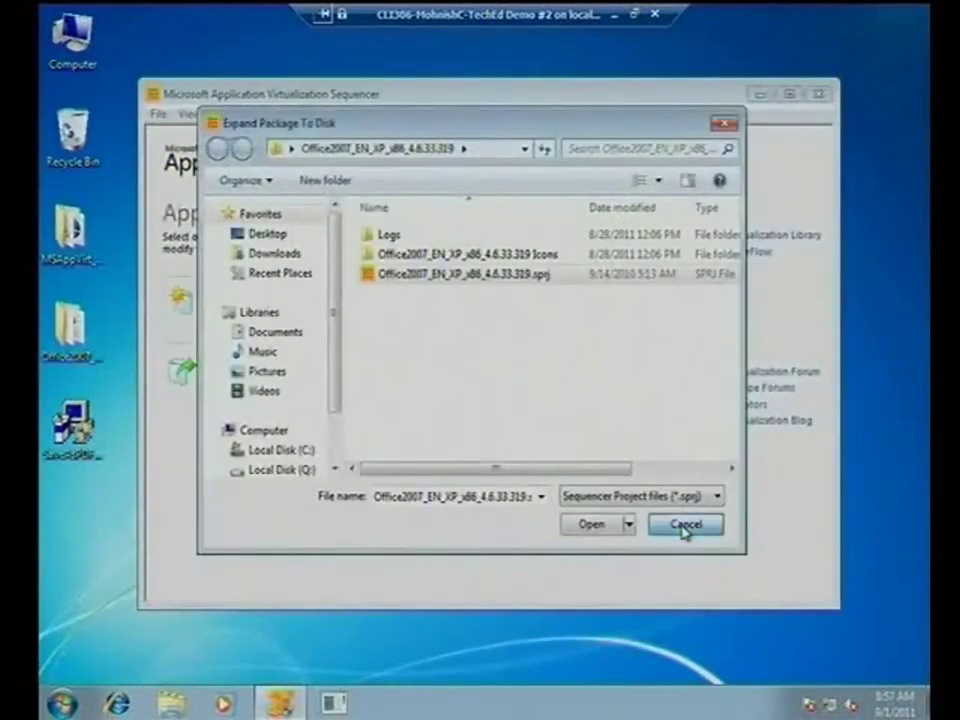
click(684, 526)
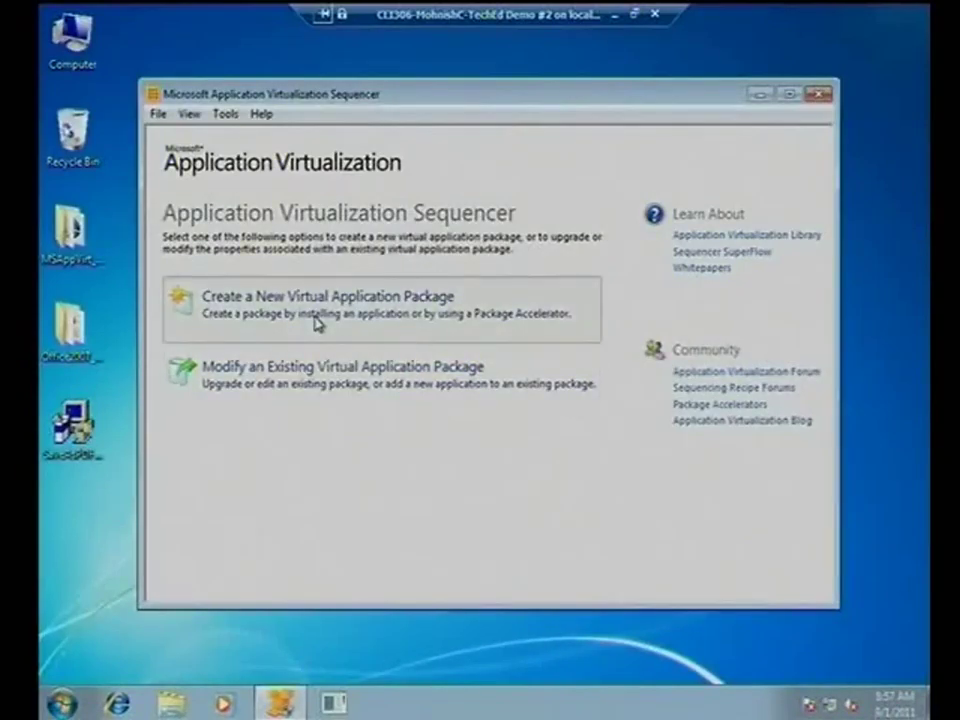
- Start a new virtual application package with the default Create Package method and proceed to preparing the computer
click(318, 322)
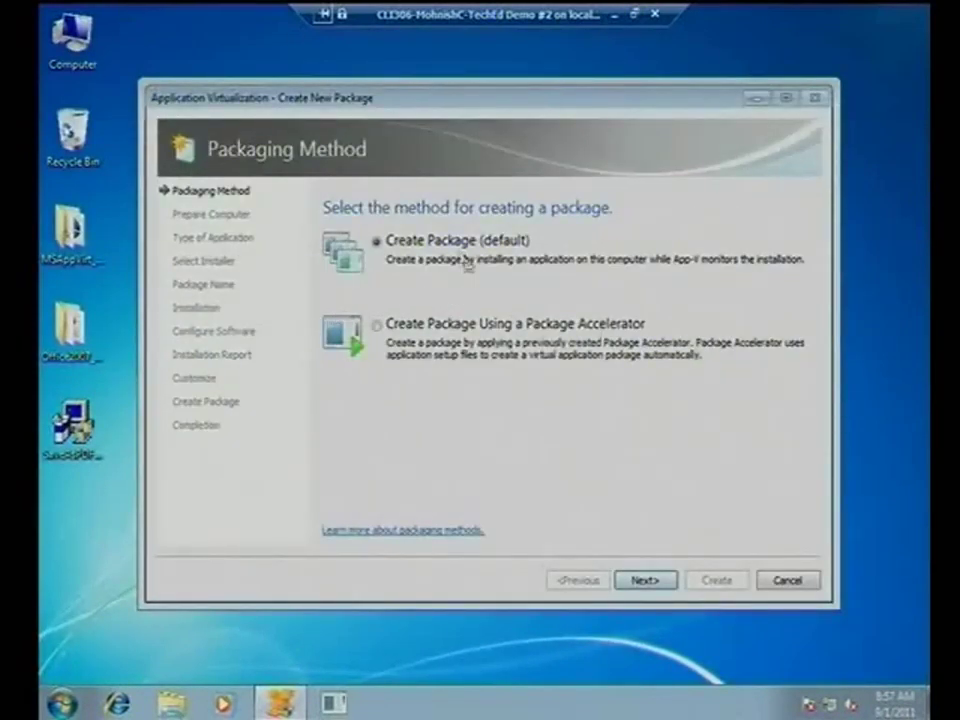
click(645, 587)
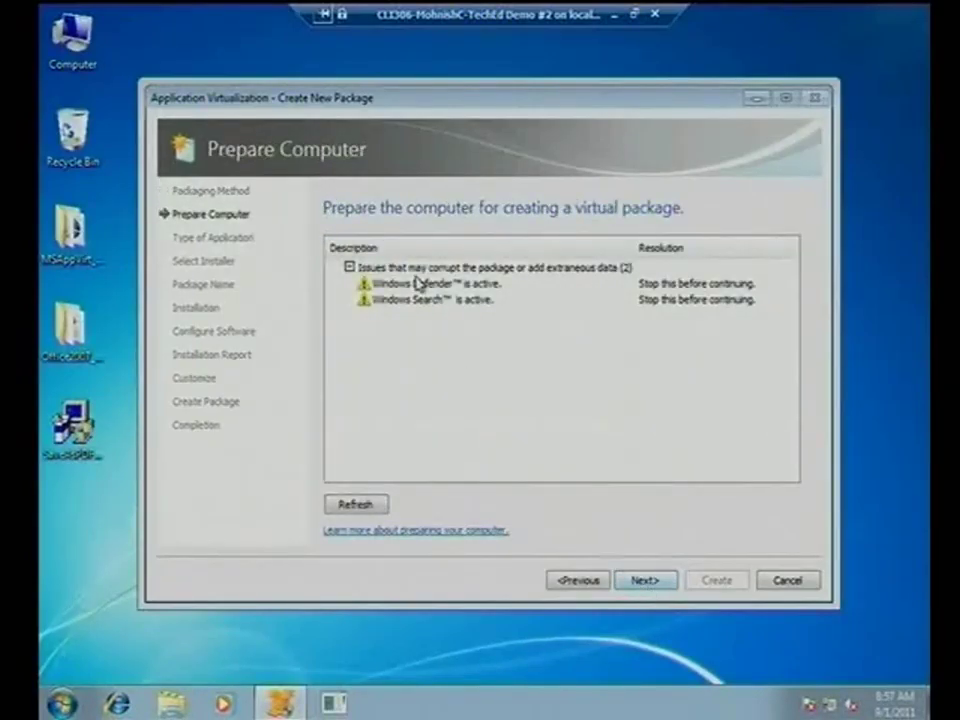
- Open the Windows Services console (services.msc) and stop the Windows Defender service
click(52, 706)
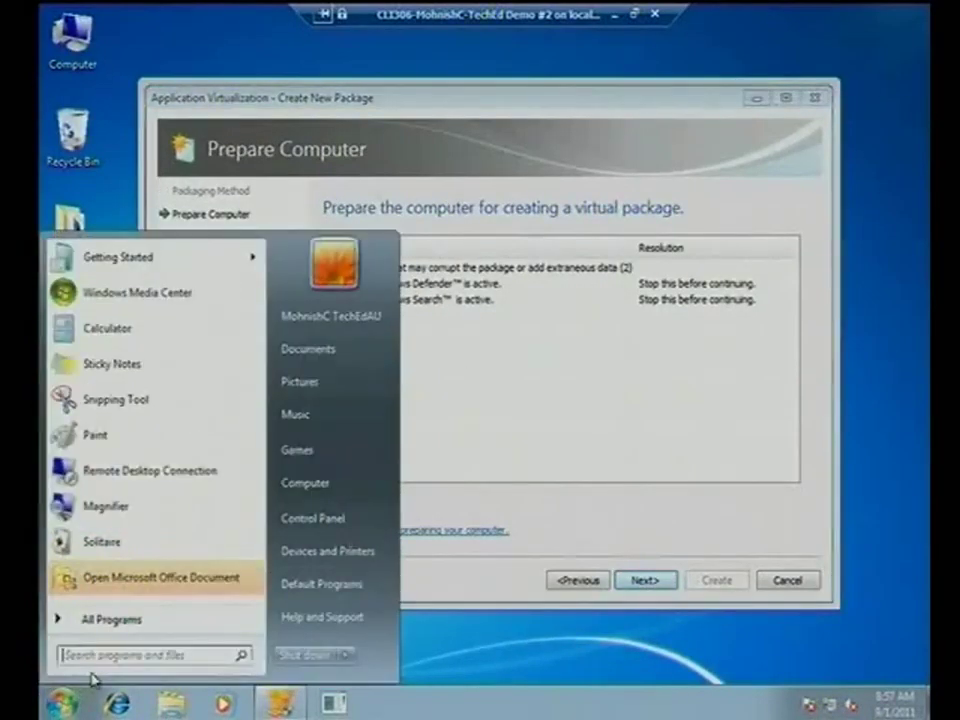
text(services.msc)
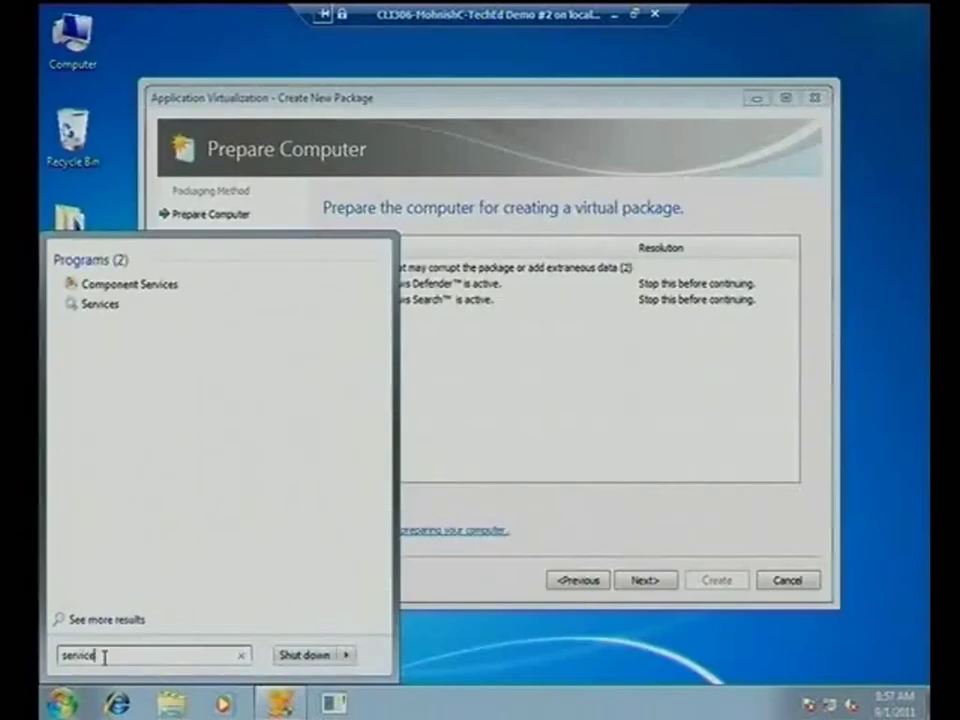
key(Return)
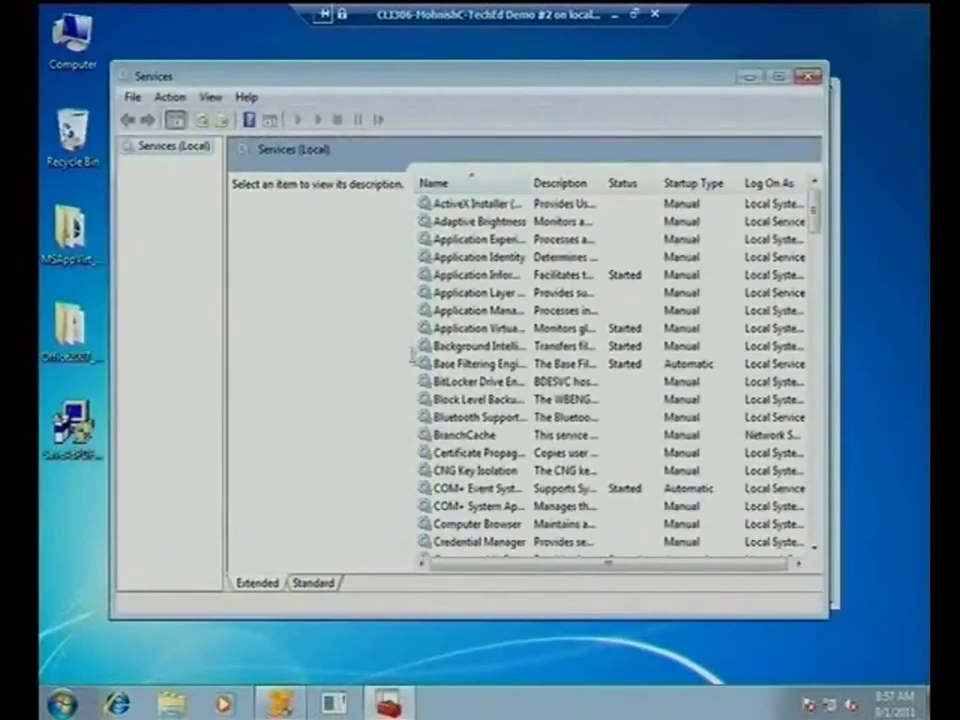
click(478, 398)
text(win)
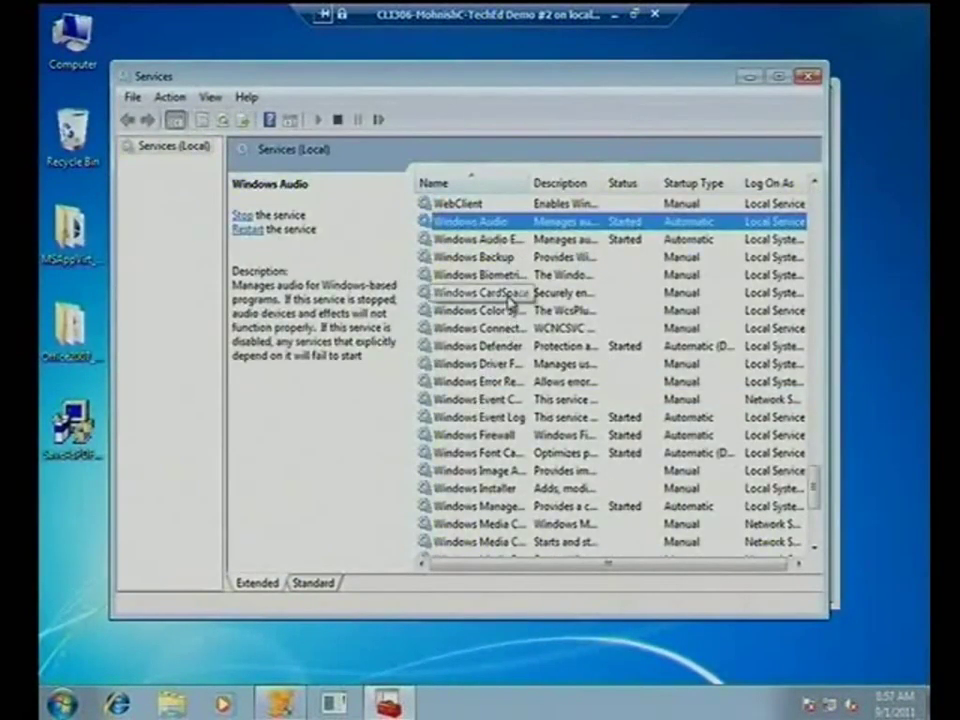
click(507, 346)
click(339, 120)
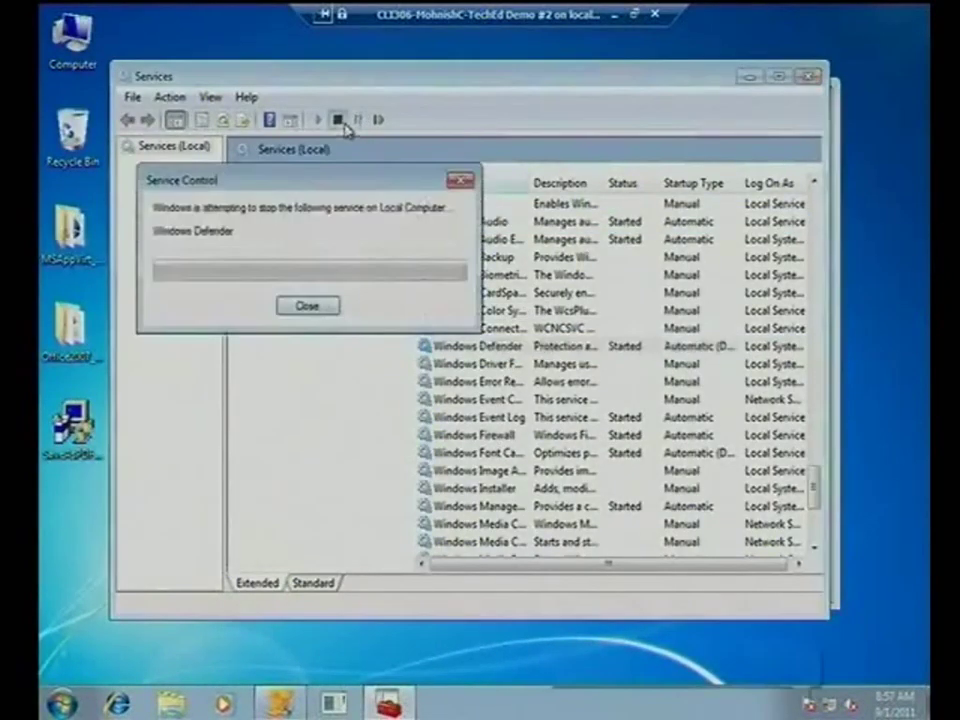
- Stop the Windows Search service and close the Services console
click(497, 472)
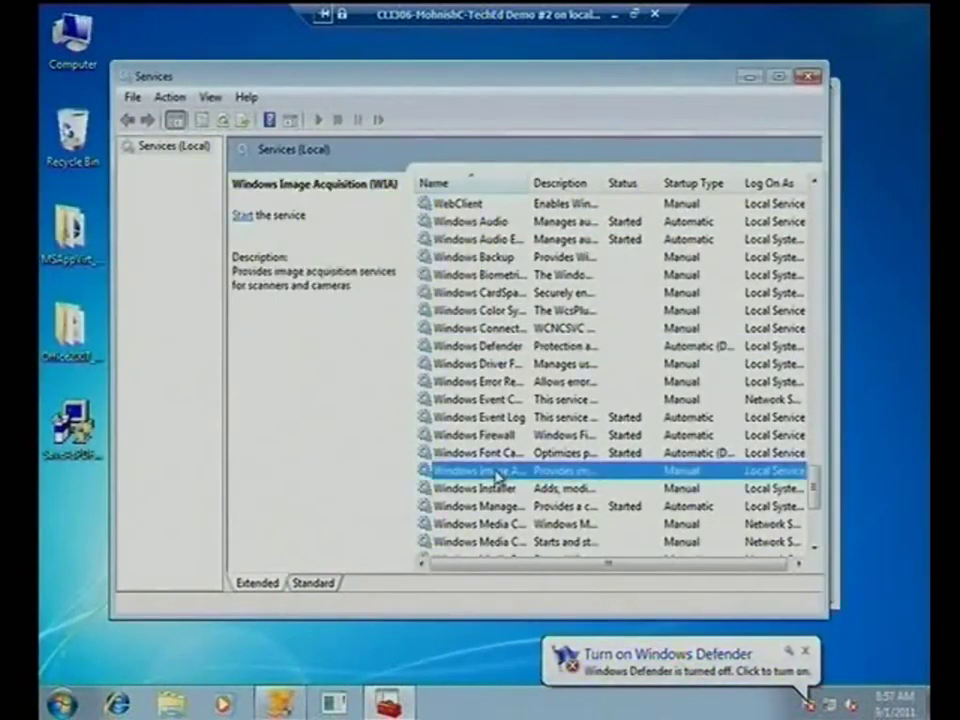
click(497, 486)
key(Down)
key(Down)
key(Down)
key(Down)
key(Down)
key(Down)
key(Down)
key(Down)
key(Down)
key(Down)
key(Down)
key(Down)
key(Down)
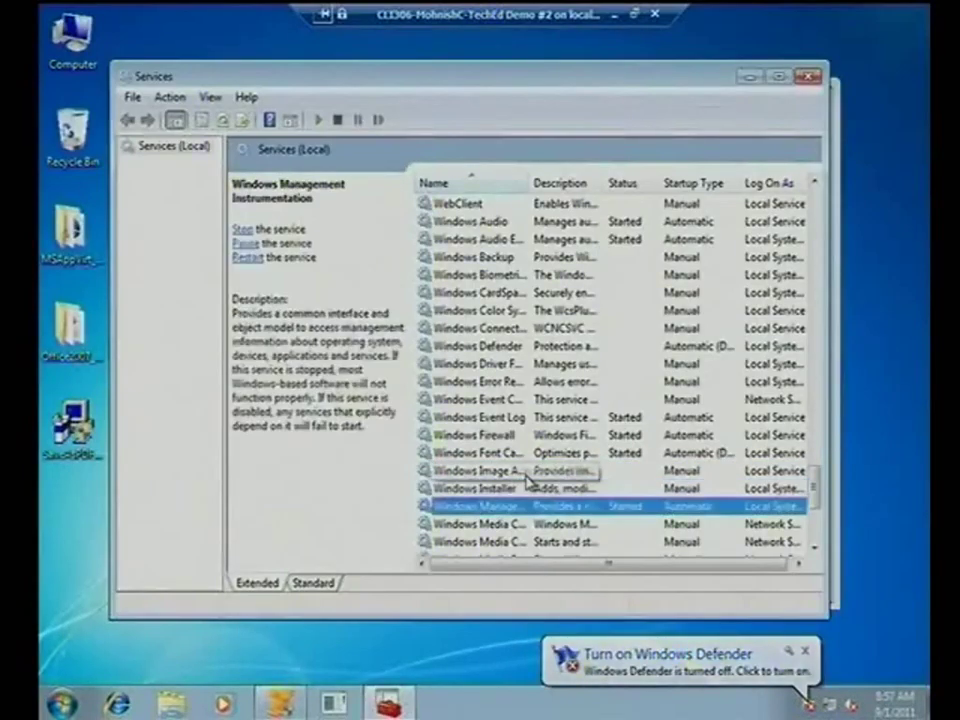
key(Up)
key(Up)
key(Up)
key(Up)
key(Up)
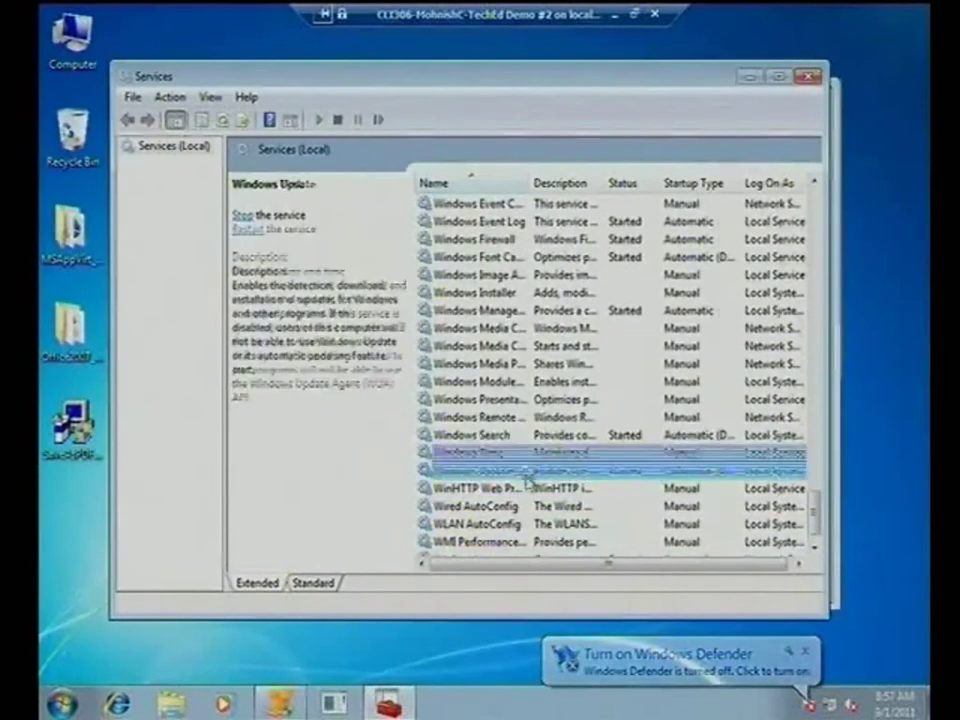
click(337, 121)
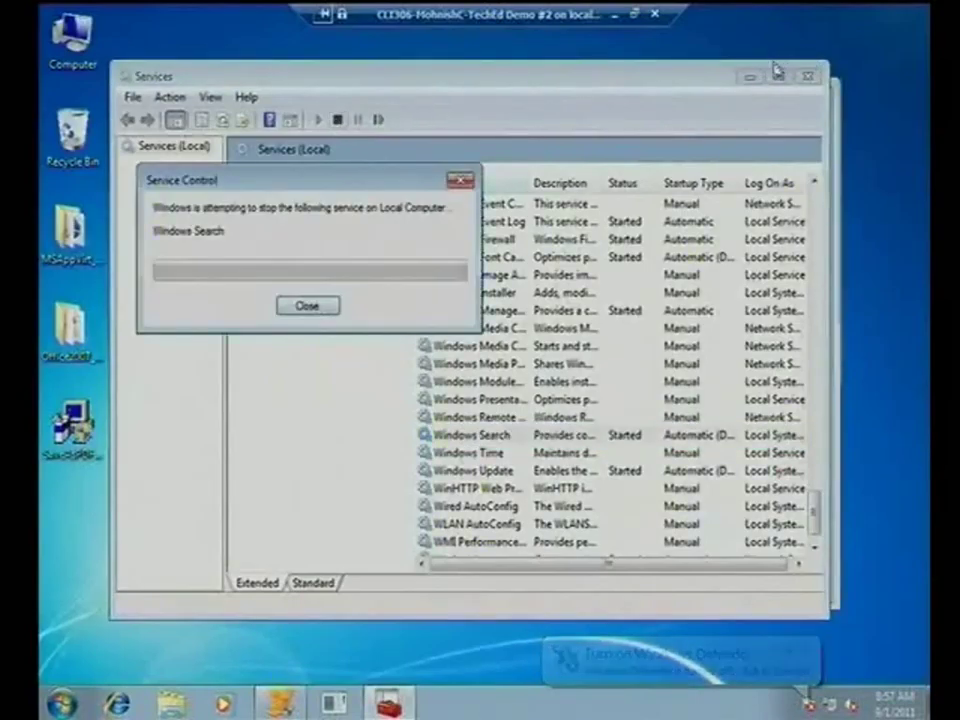
click(809, 78)
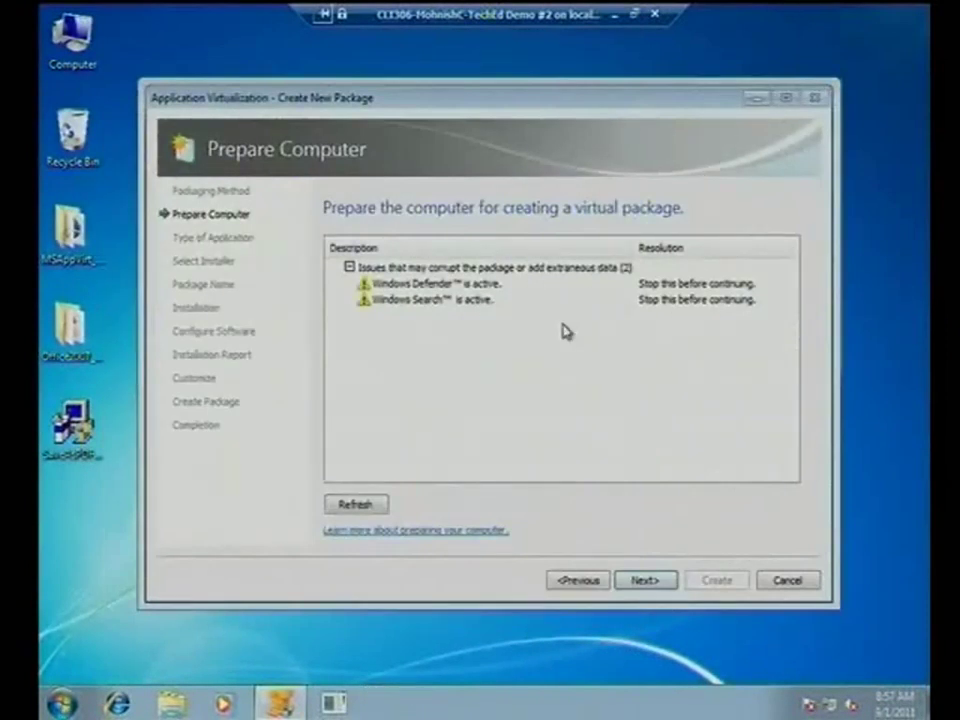
- Recheck the computer's readiness, continue, and set the application type to Add-on or Plug-in
click(370, 505)
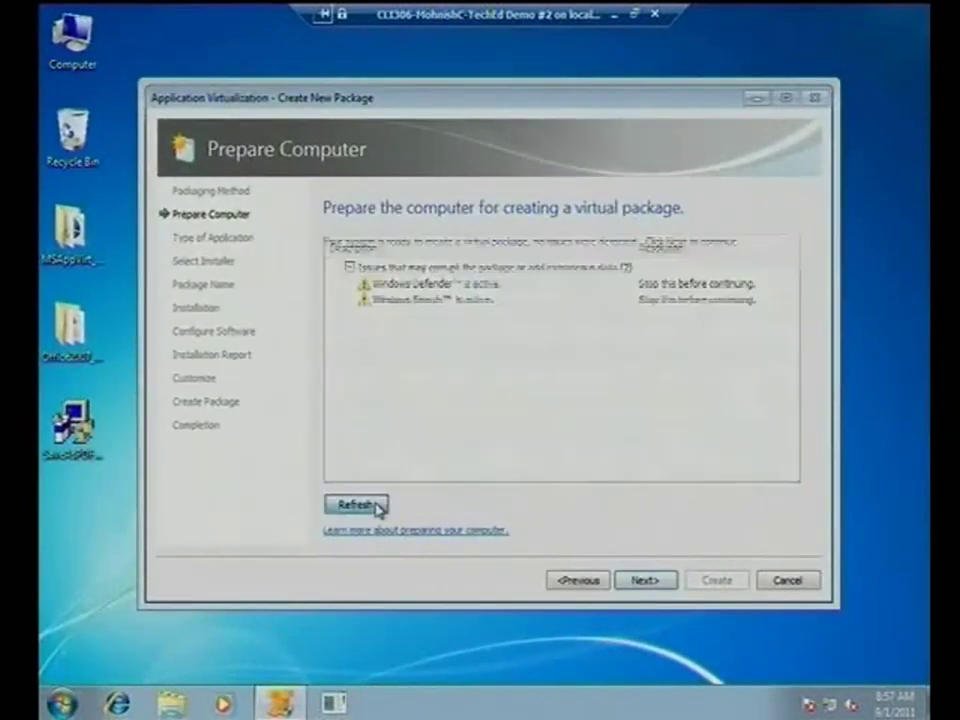
click(646, 579)
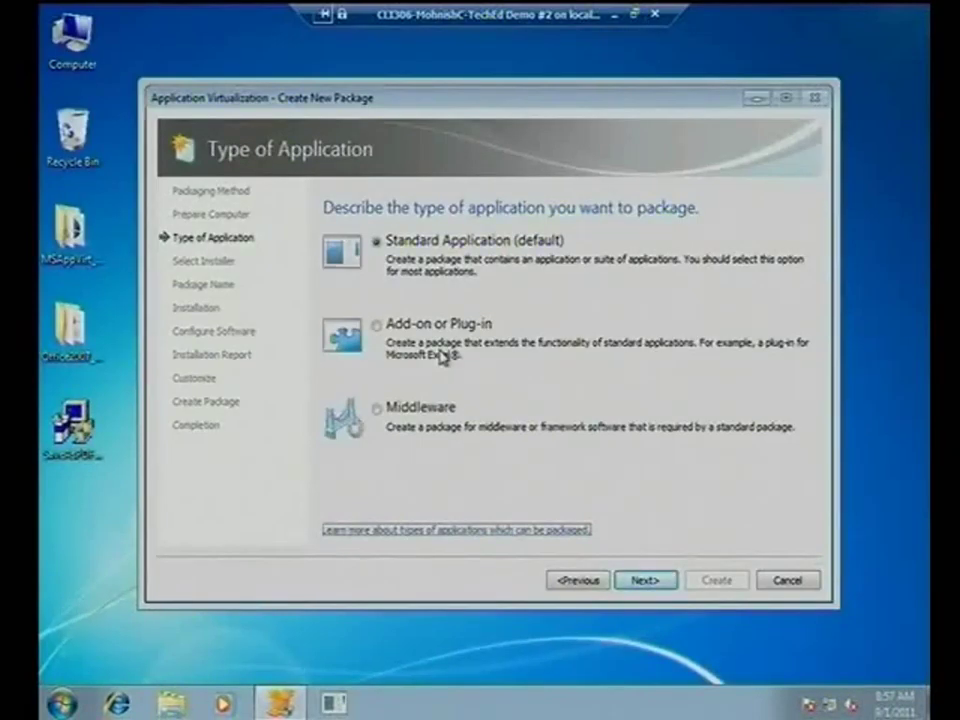
click(377, 326)
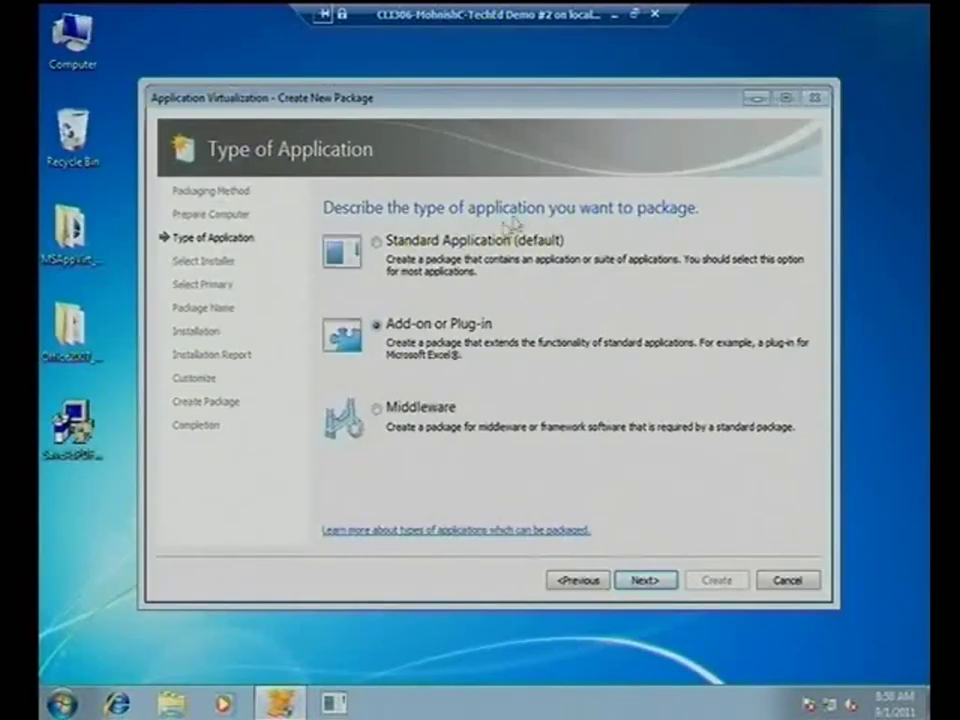
click(450, 243)
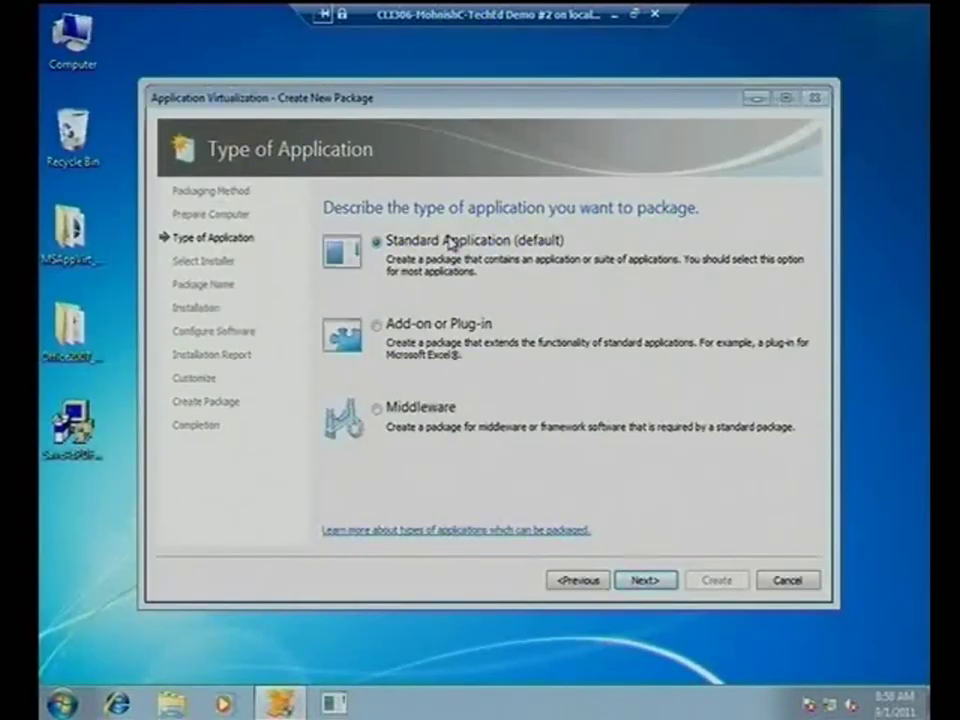
click(393, 327)
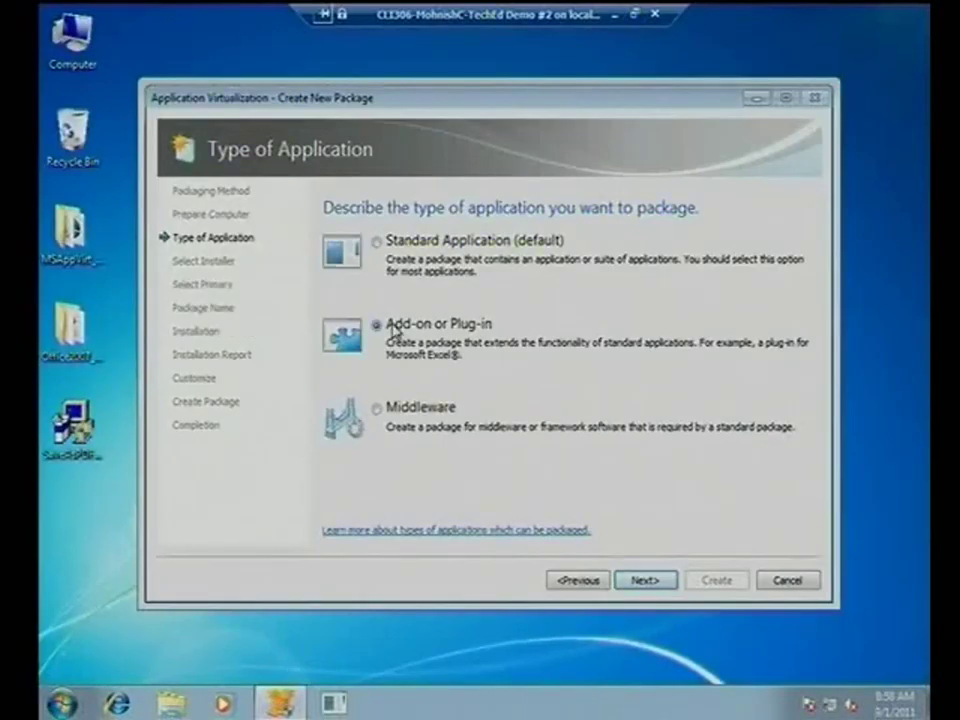
click(643, 580)
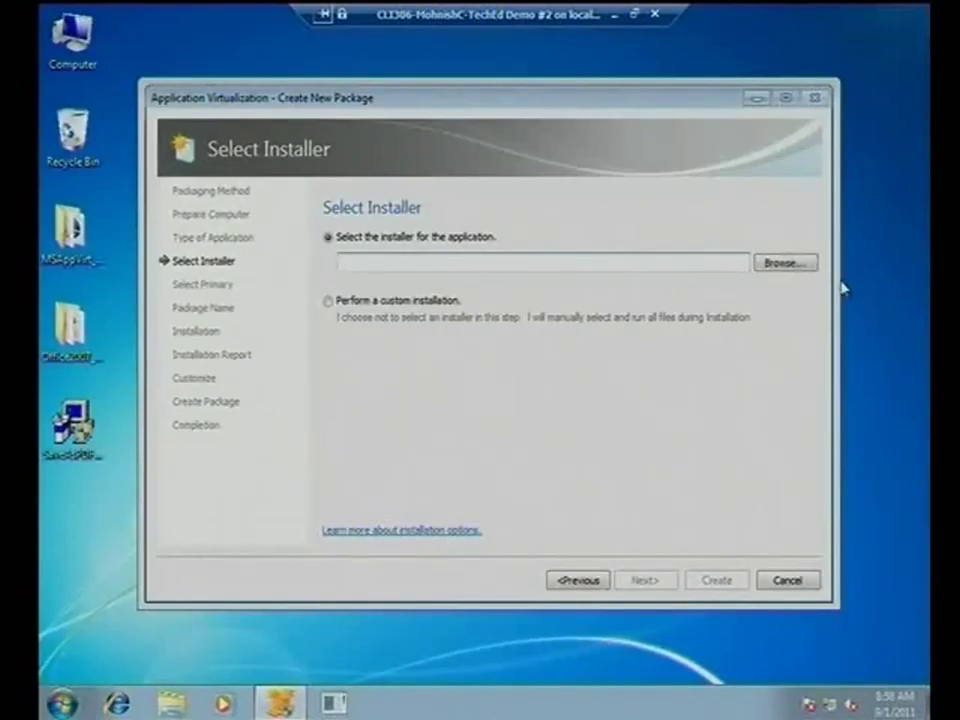
- Select SaveAsPDFandXPS.exe from the Desktop as the application's installer and proceed to choosing the primary program
click(781, 266)
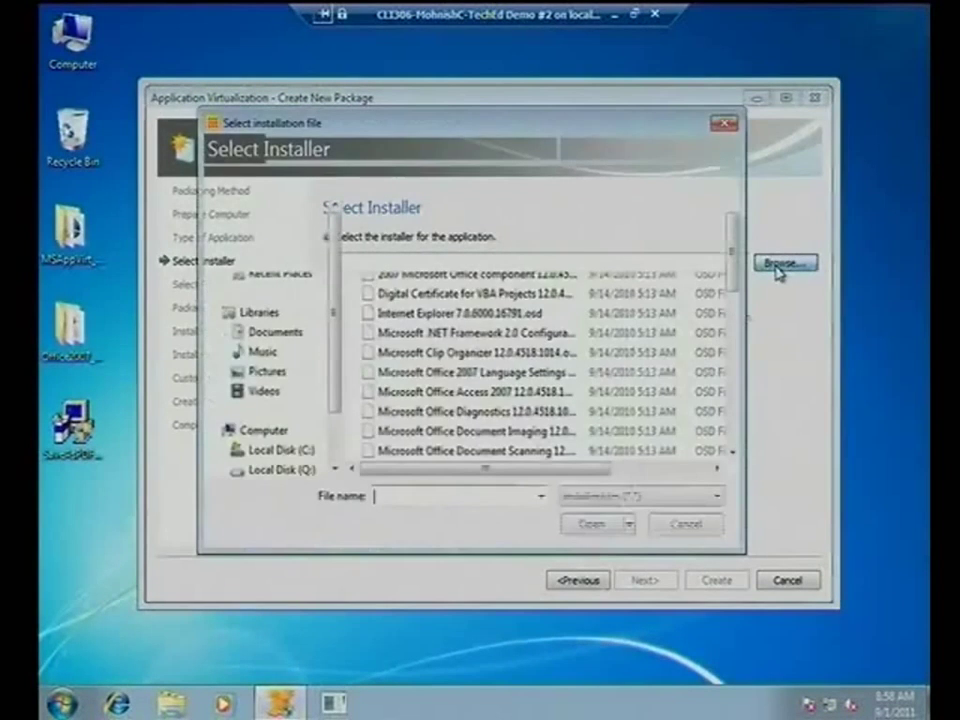
click(270, 235)
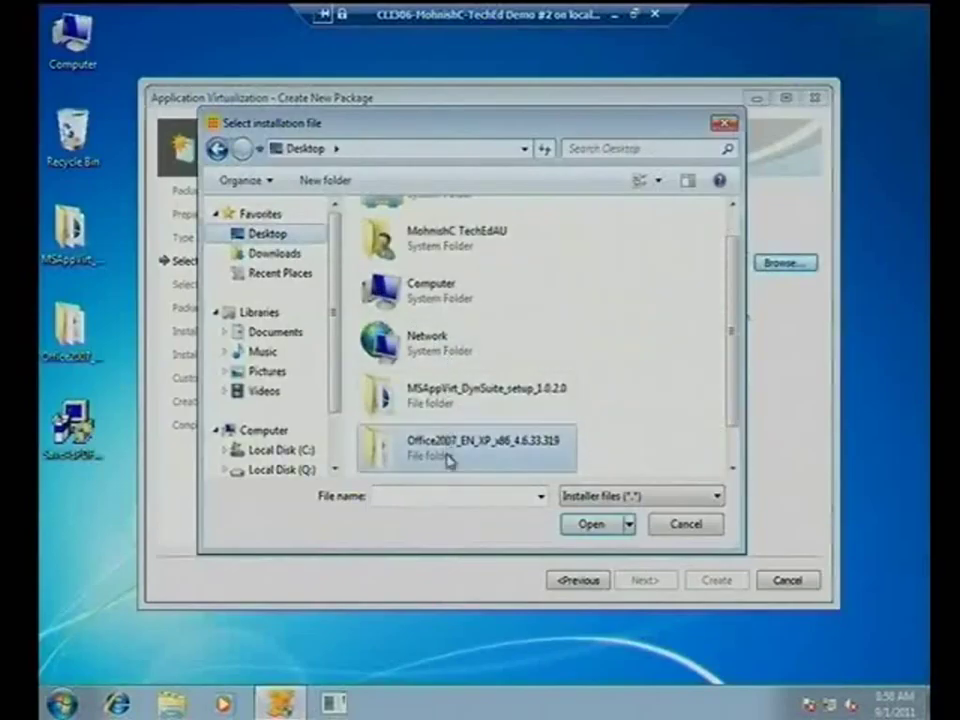
scroll(737, 306, down, 1)
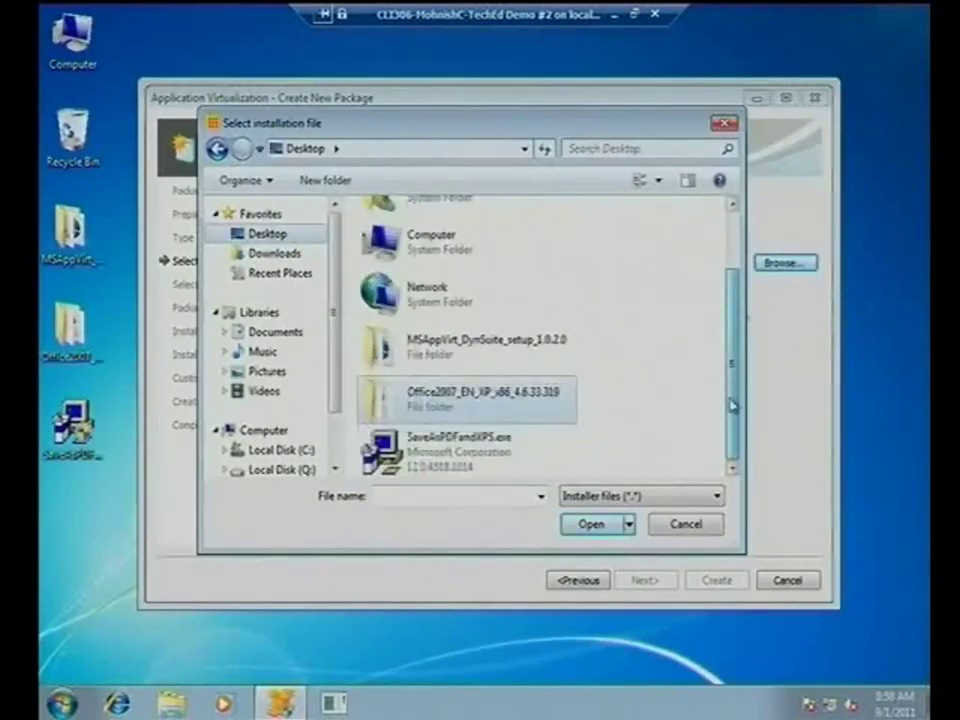
click(410, 455)
click(600, 528)
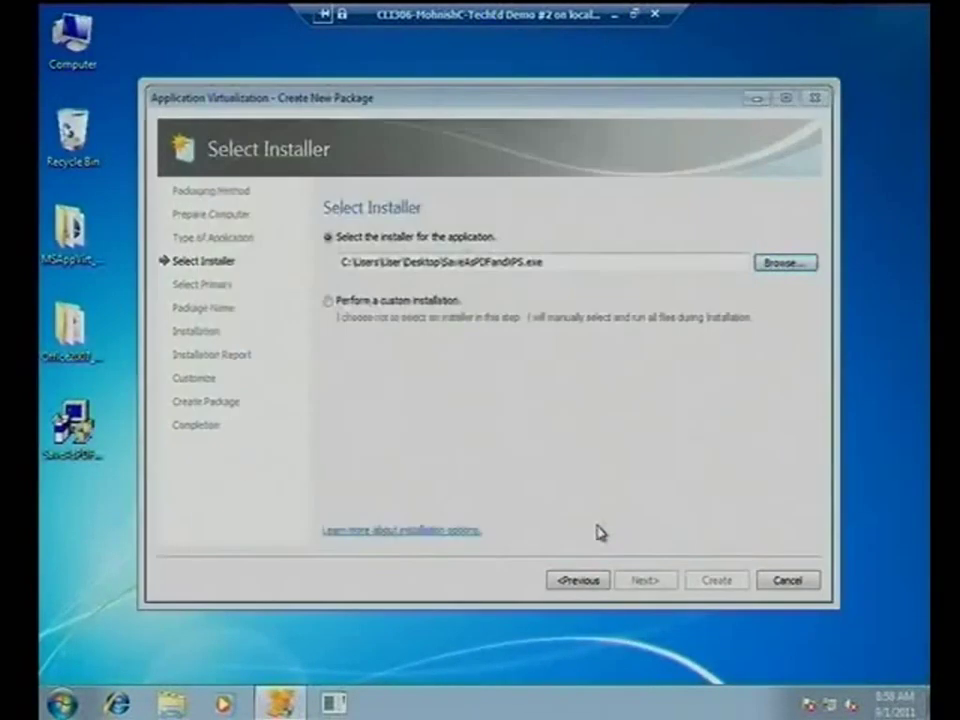
click(664, 579)
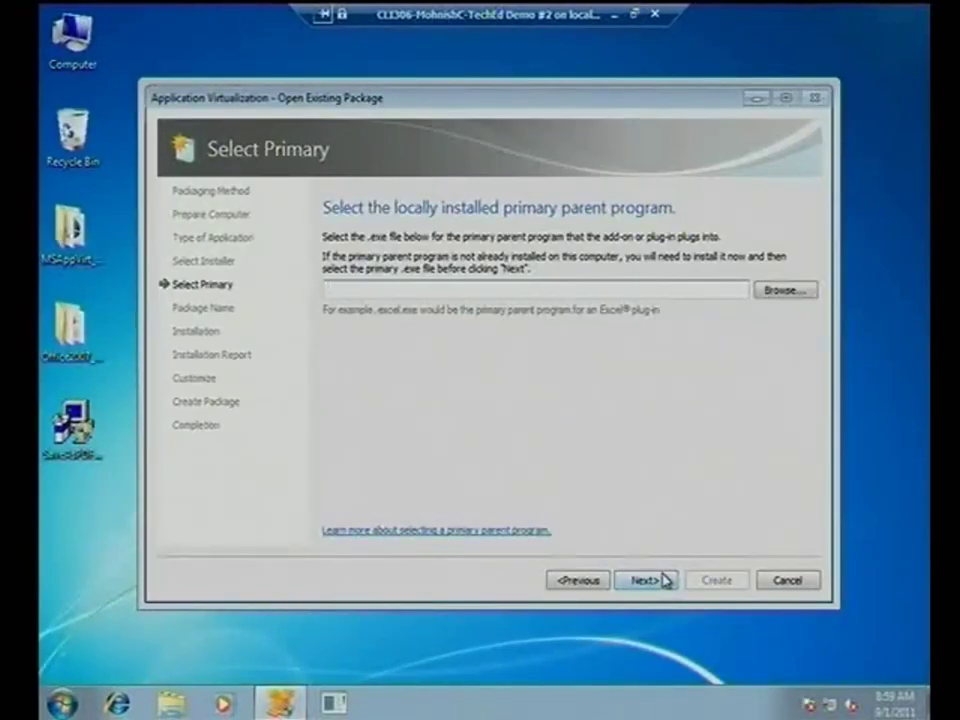
- Set the primary parent program to WINWORD.EXE from the Office 2007 package's Office12 folder on Local Disk (Q:) and continue
click(791, 291)
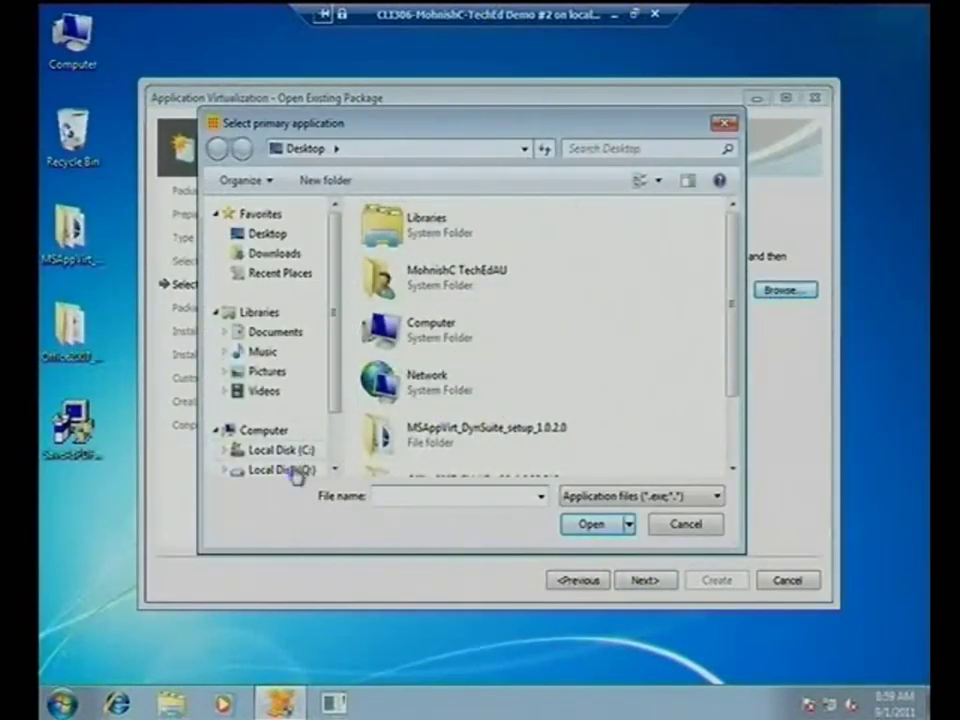
click(296, 474)
double_click(399, 259)
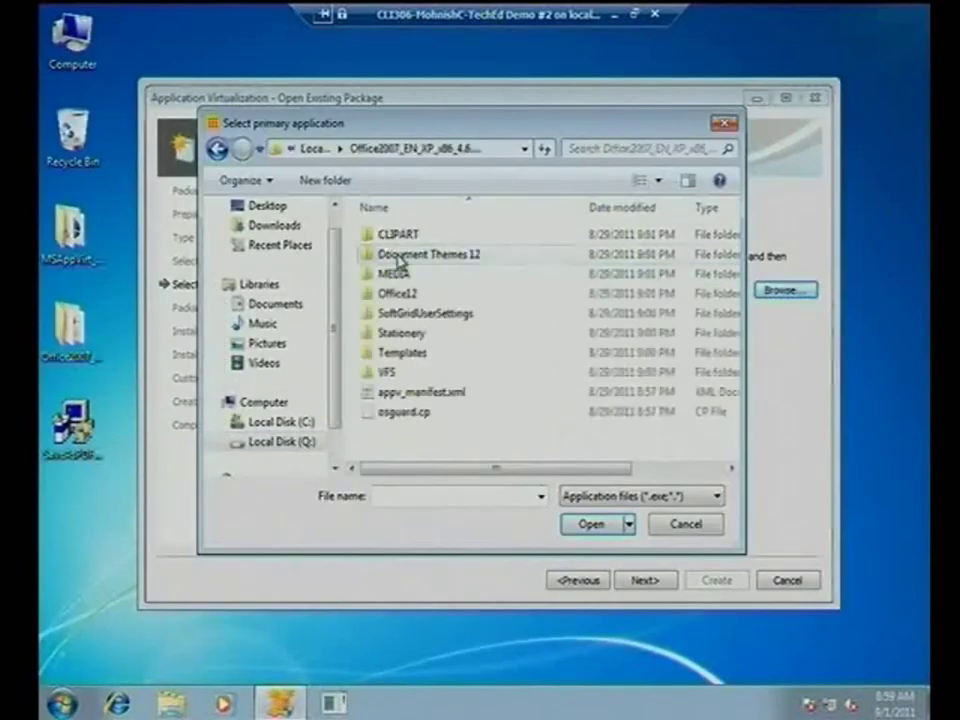
double_click(397, 293)
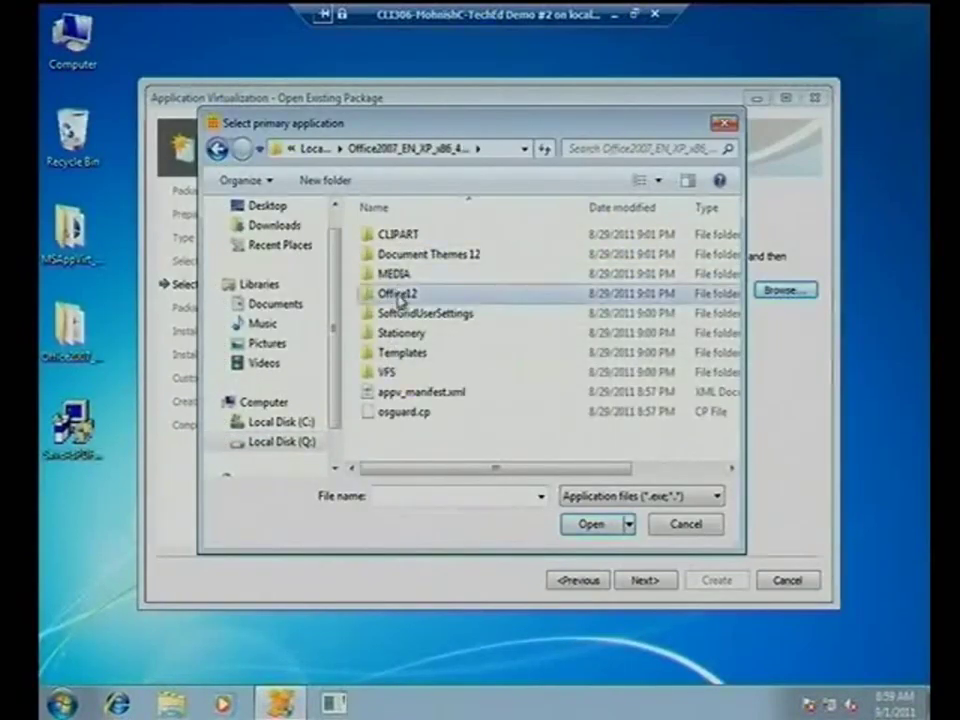
click(392, 497)
text(nwc)
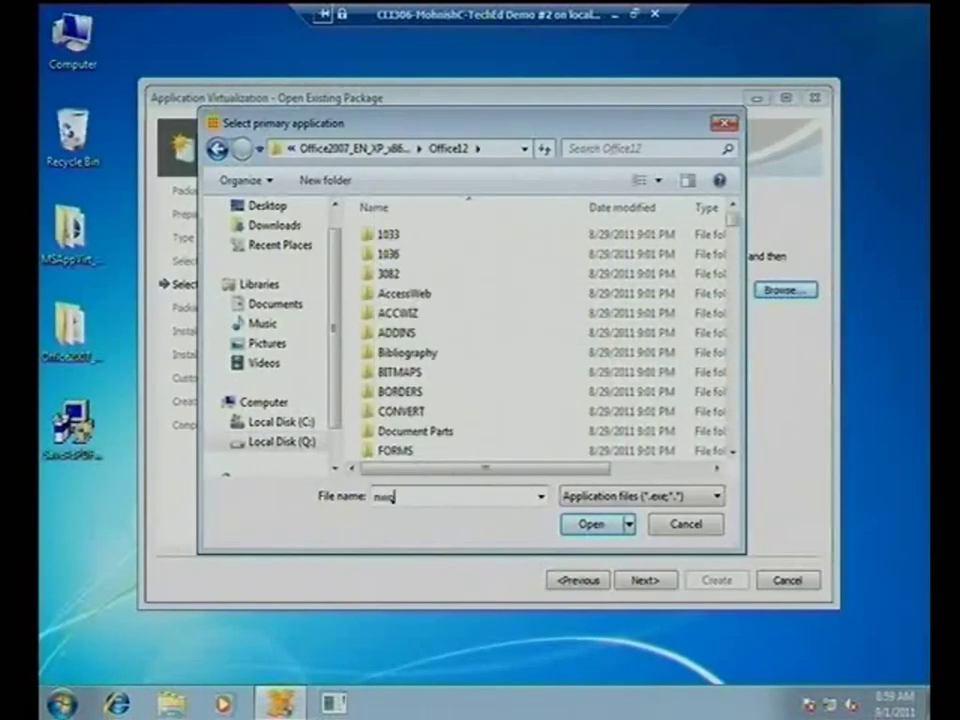
key(BackSpace)
key(BackSpace)
key(BackSpace)
text(winw)
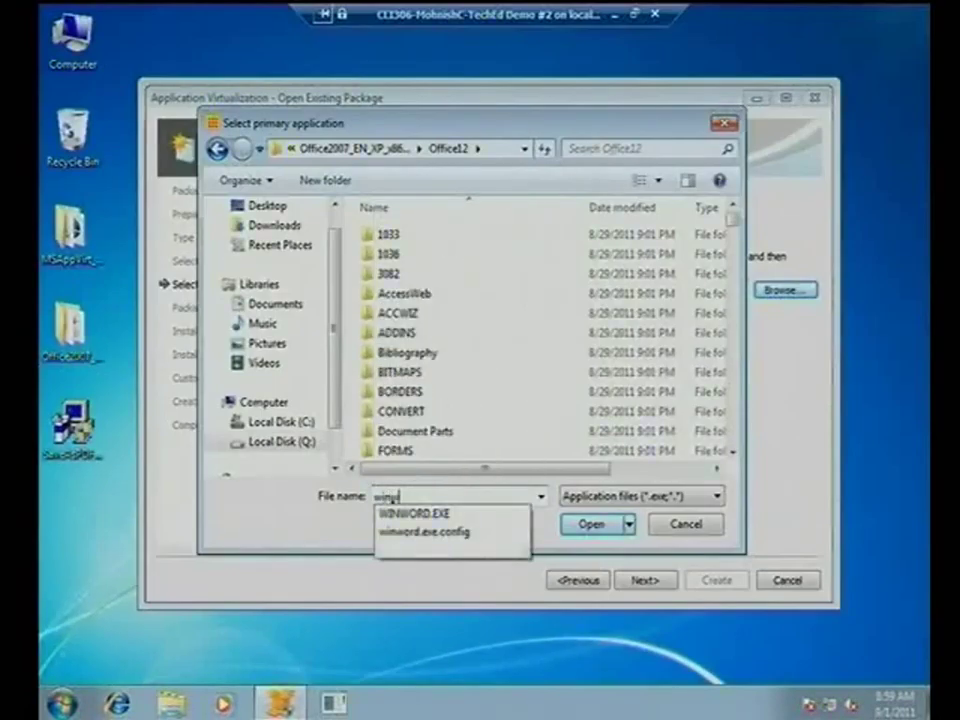
click(403, 514)
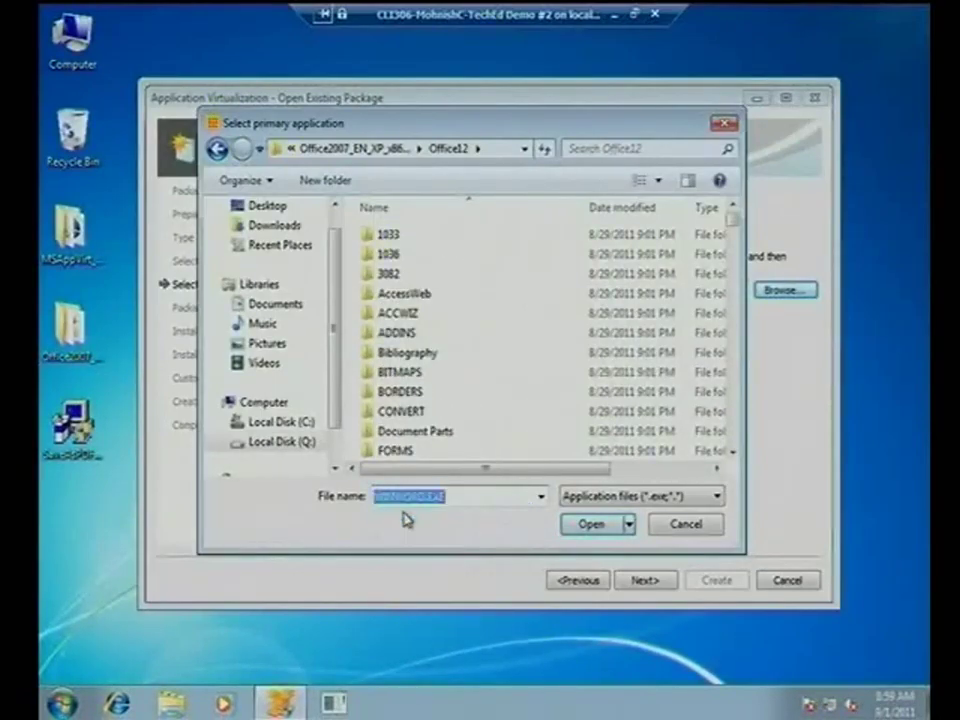
click(587, 530)
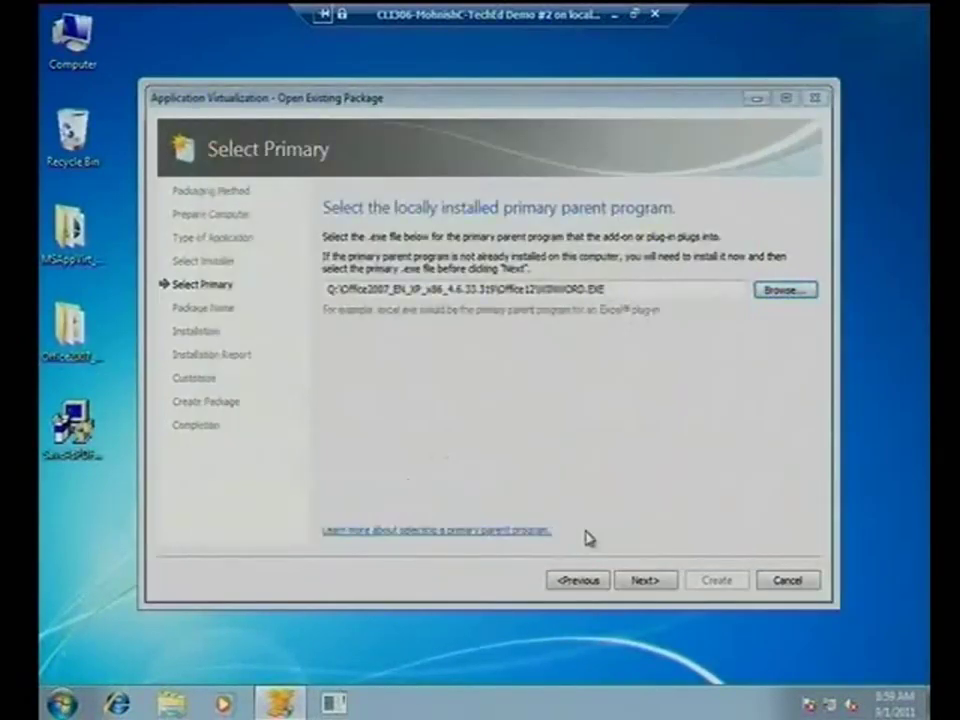
click(645, 580)
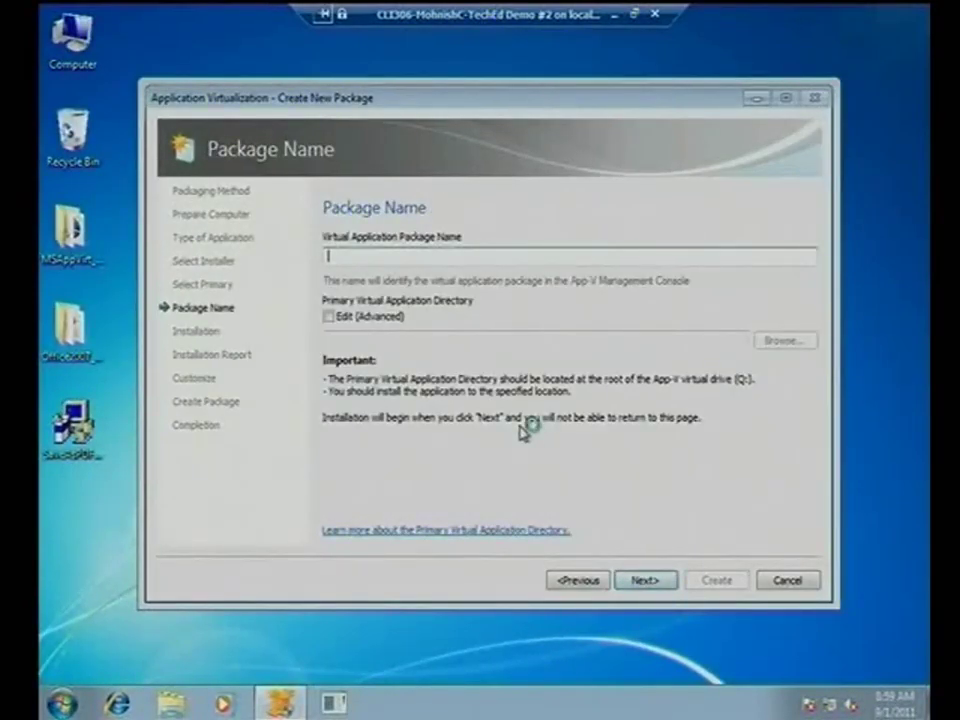
- Name the virtual application package "Save as PDF and XPS" and start the installation
text(Sa)
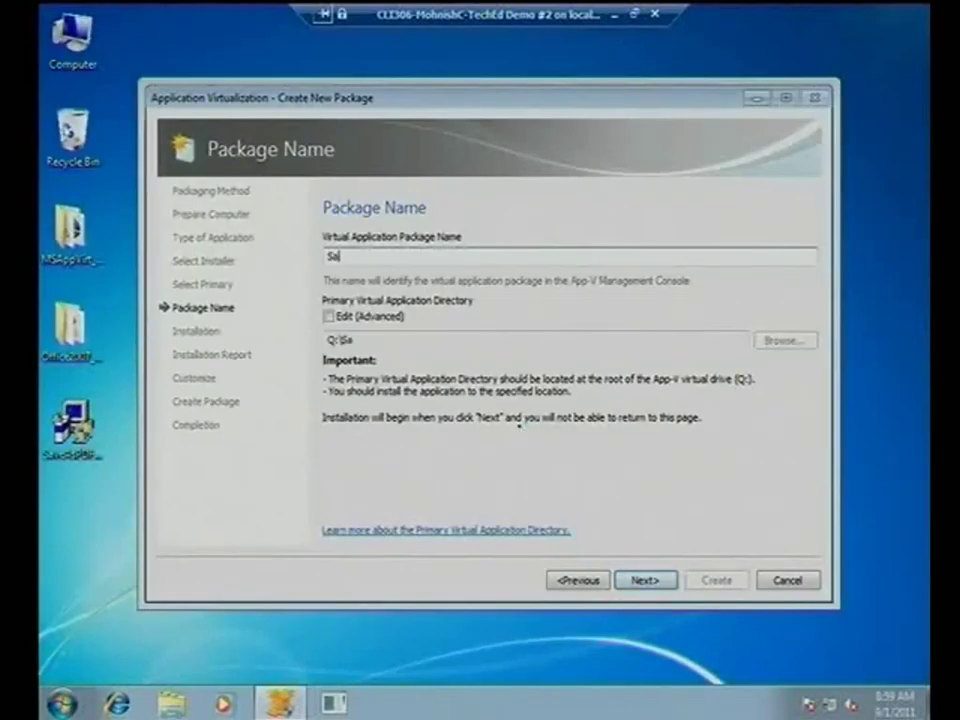
text(ve as PDF)
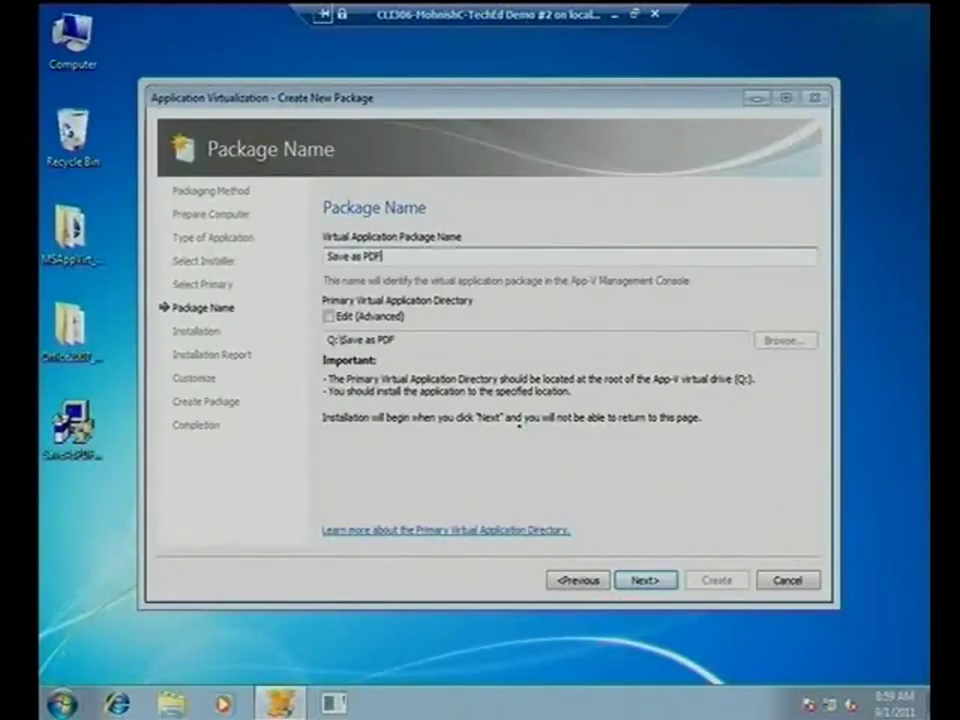
text( and XPS)
click(654, 581)
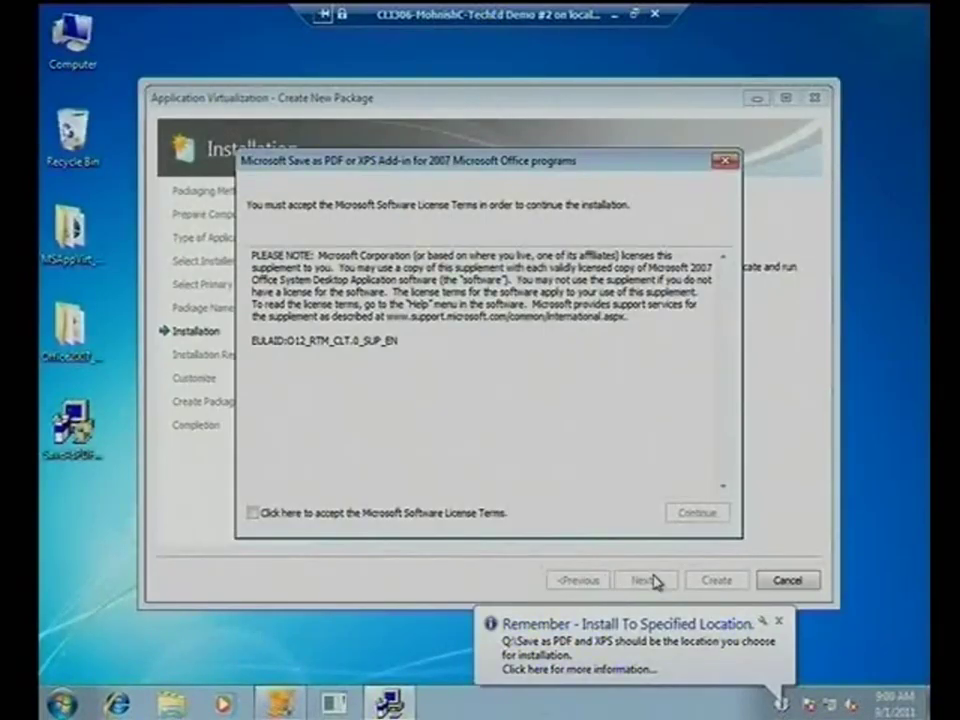
- Accept the license terms of the Save as PDF or XPS add-in, install it, and dismiss the installer
click(435, 514)
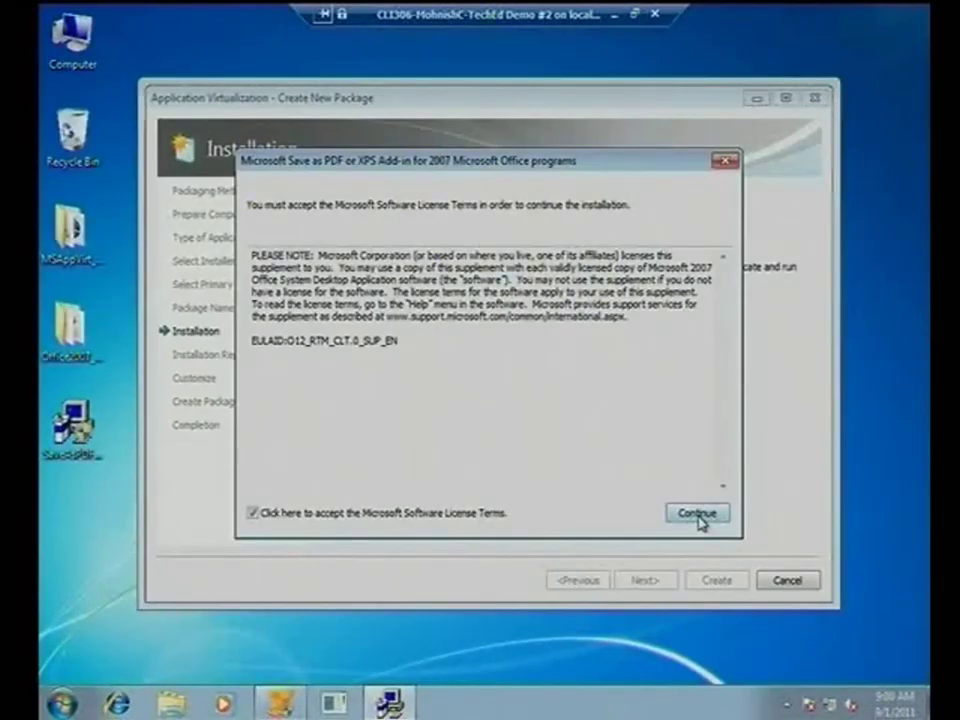
click(699, 514)
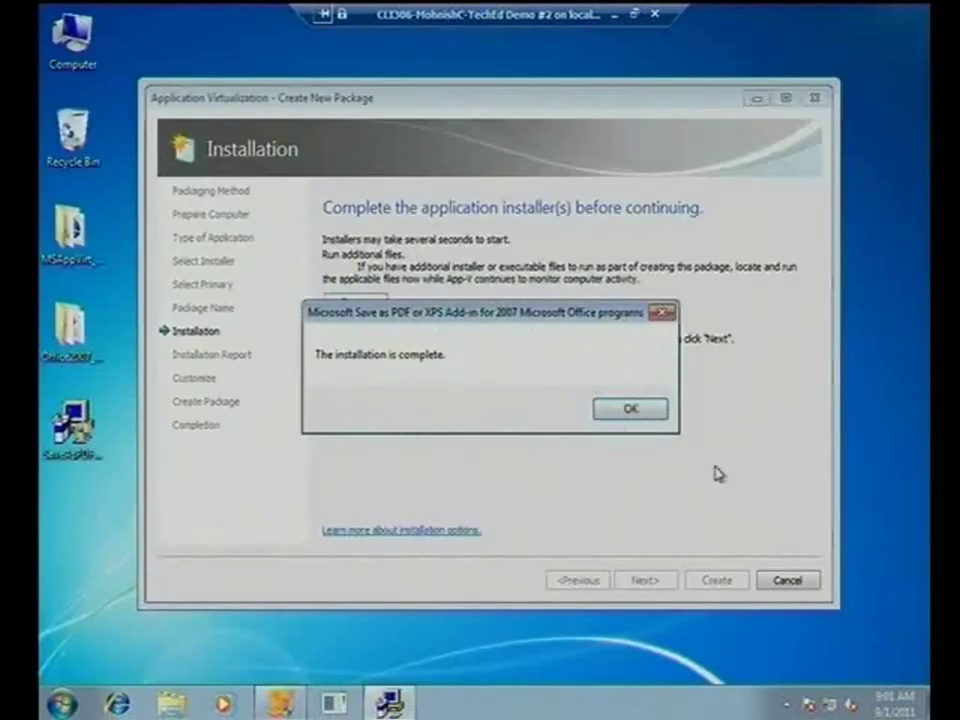
click(644, 414)
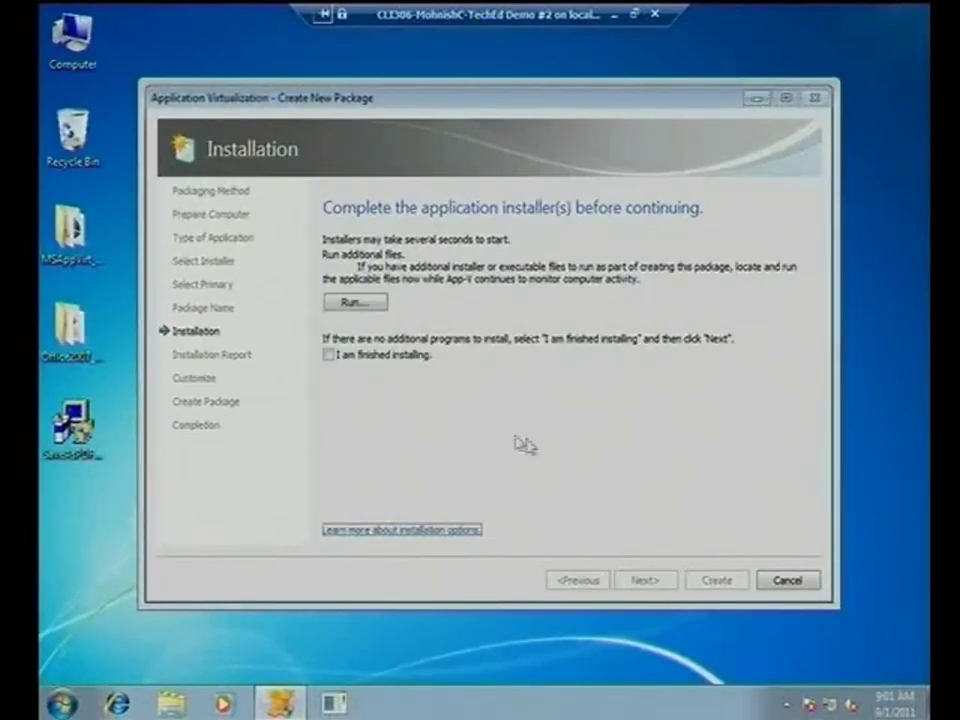
- Mark the installation as finished, examine the excluded-files entry in the installation report, and continue to the customization choice
click(394, 362)
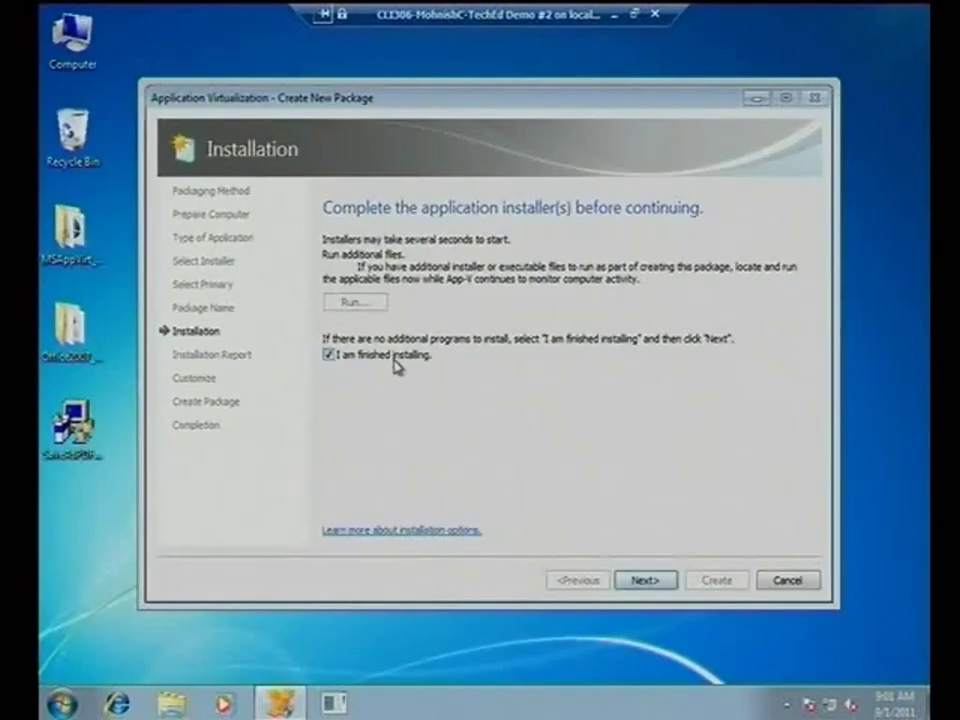
click(643, 582)
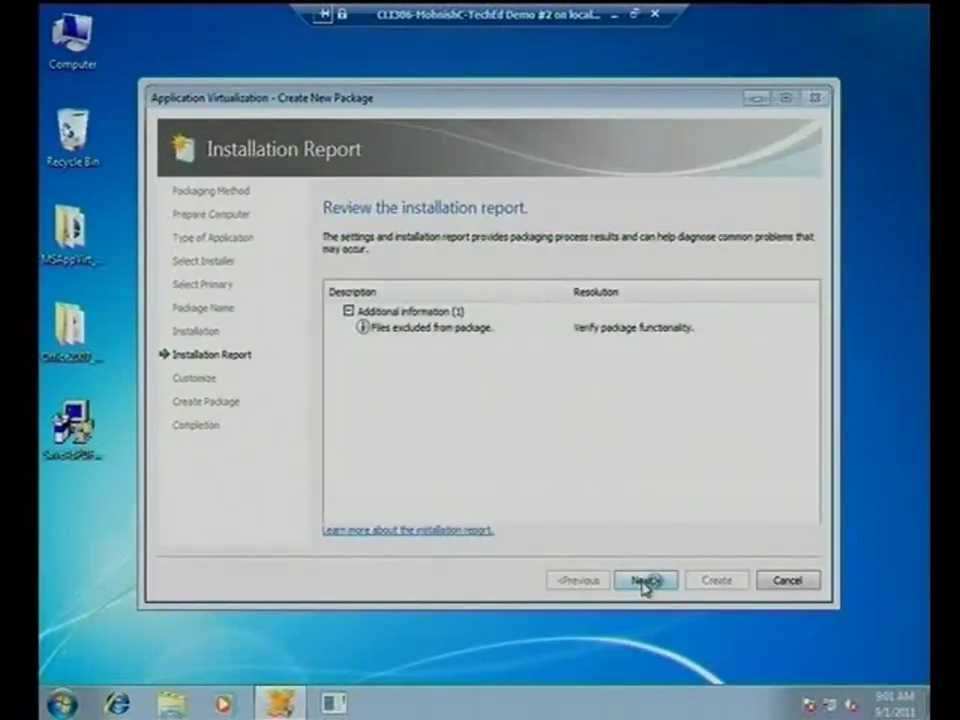
double_click(398, 335)
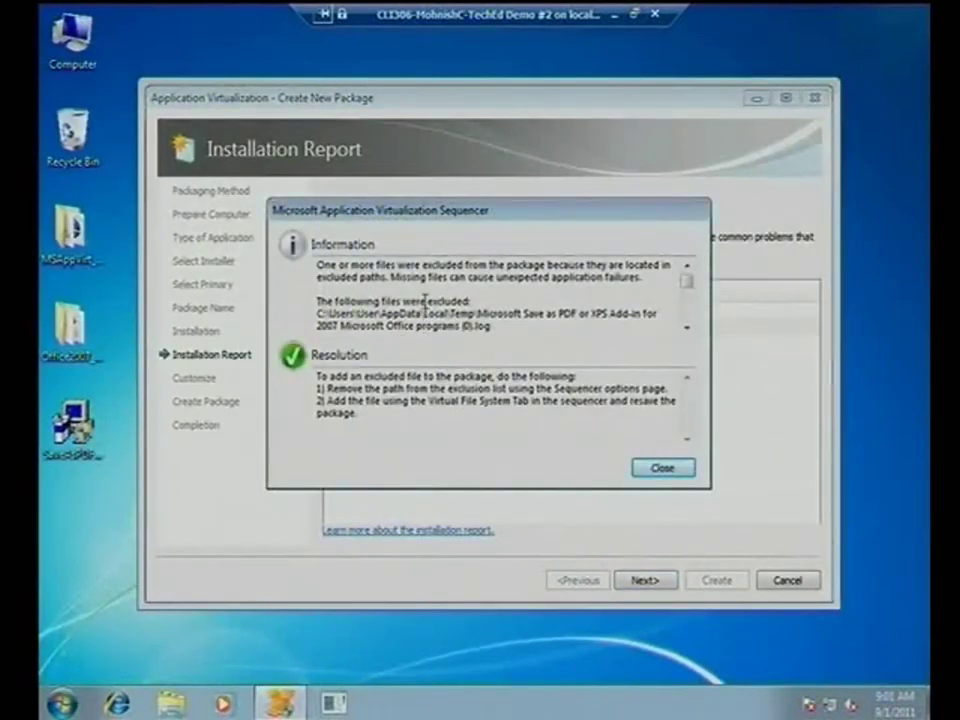
drag(425, 303, 511, 368)
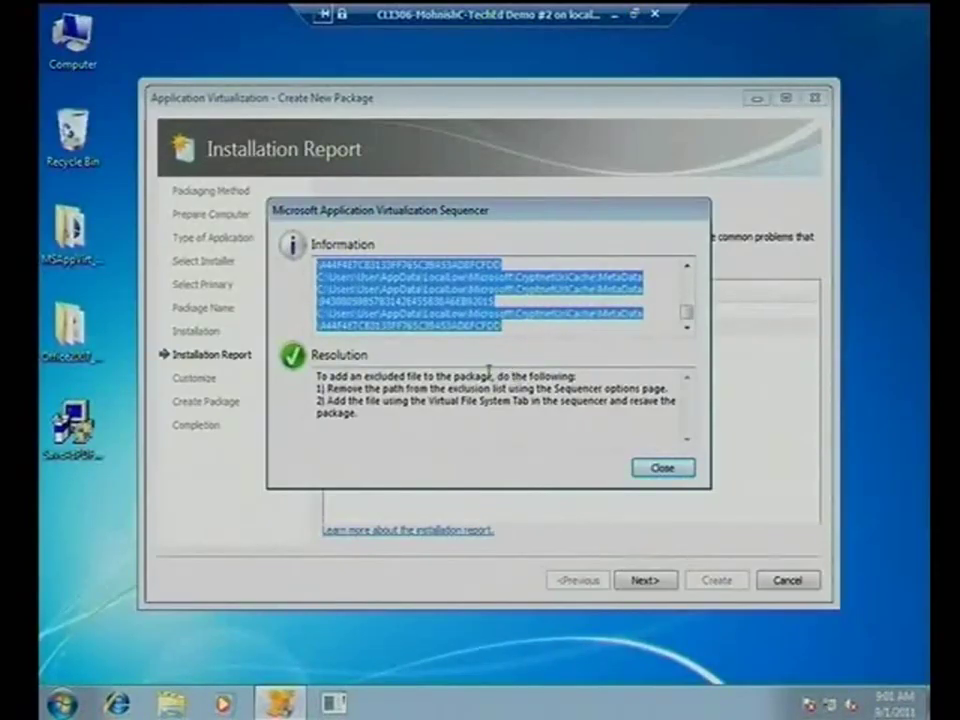
click(662, 468)
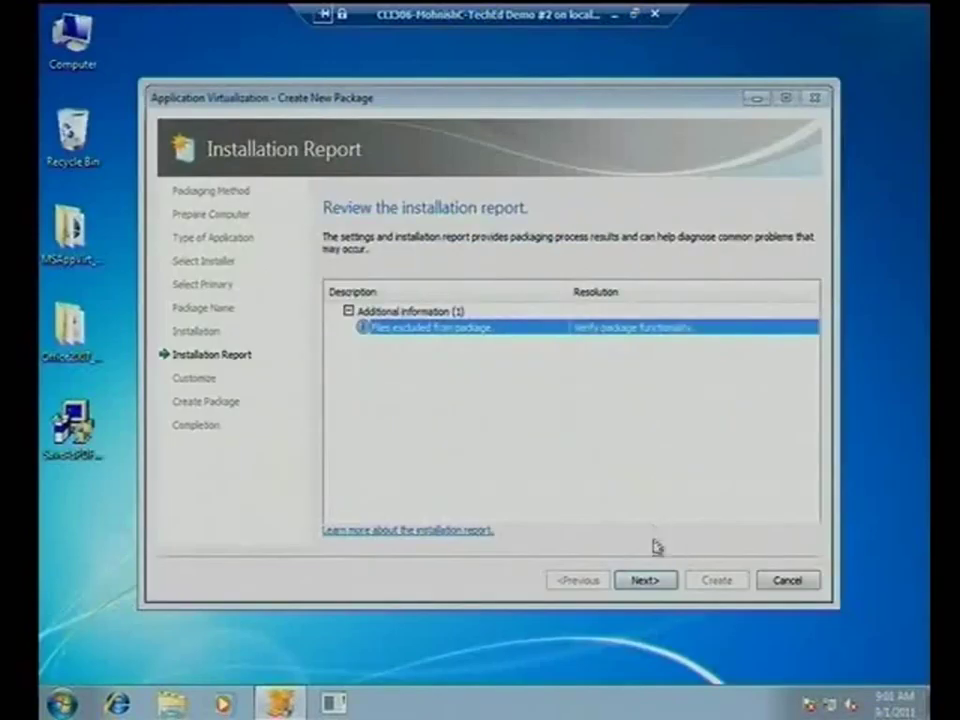
click(647, 583)
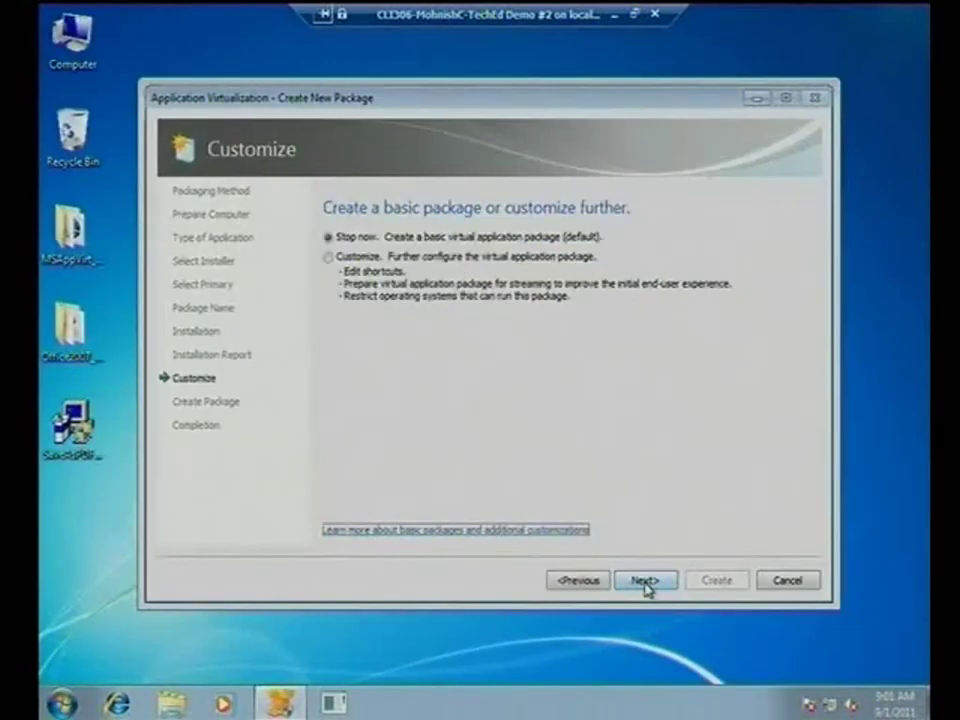
- Choose to further customize the package, check the Microsoft Office Word shortcuts and file type entries, and accept them
click(365, 263)
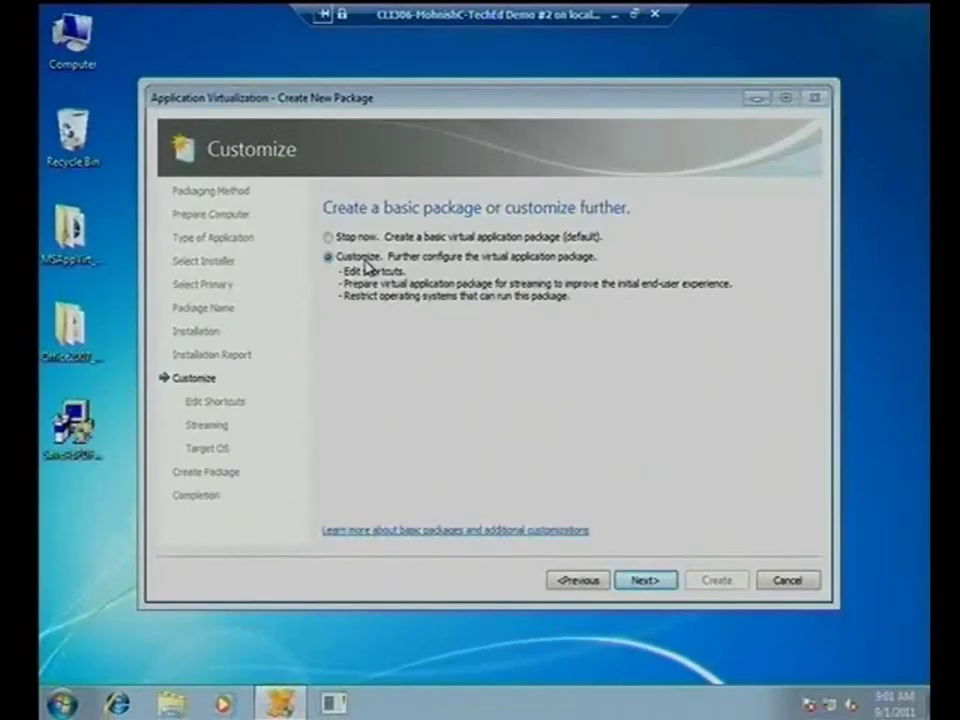
click(658, 586)
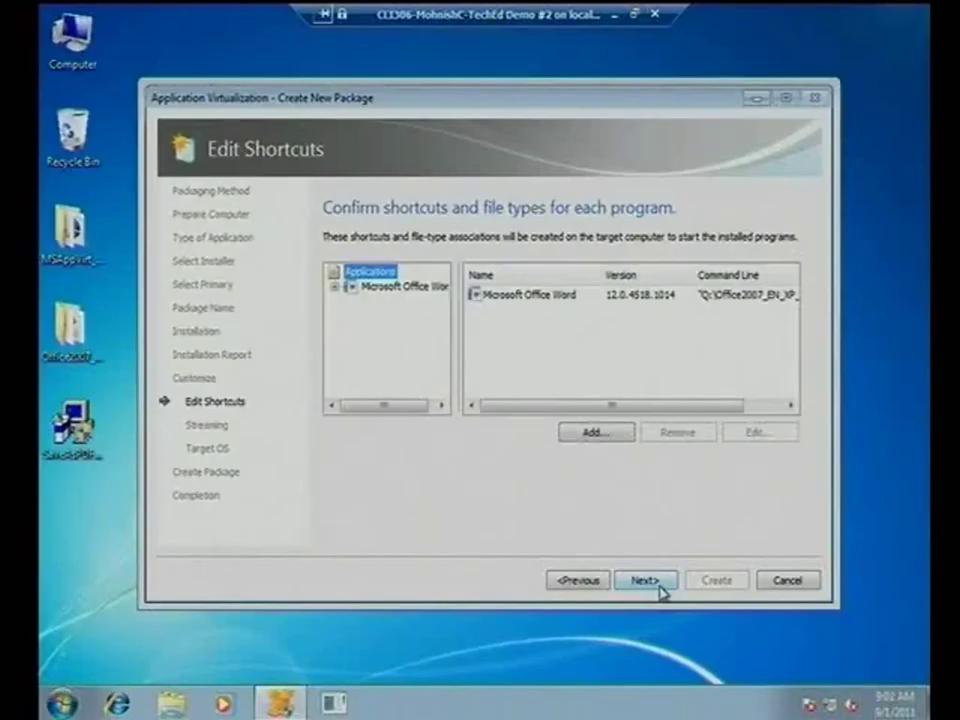
click(335, 286)
click(395, 287)
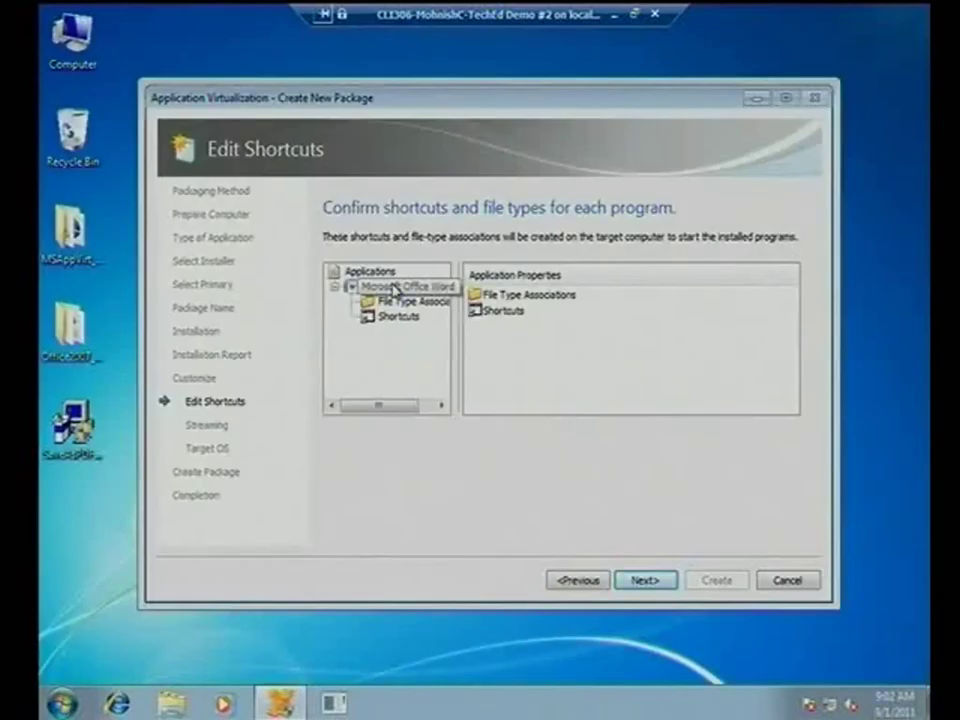
click(652, 585)
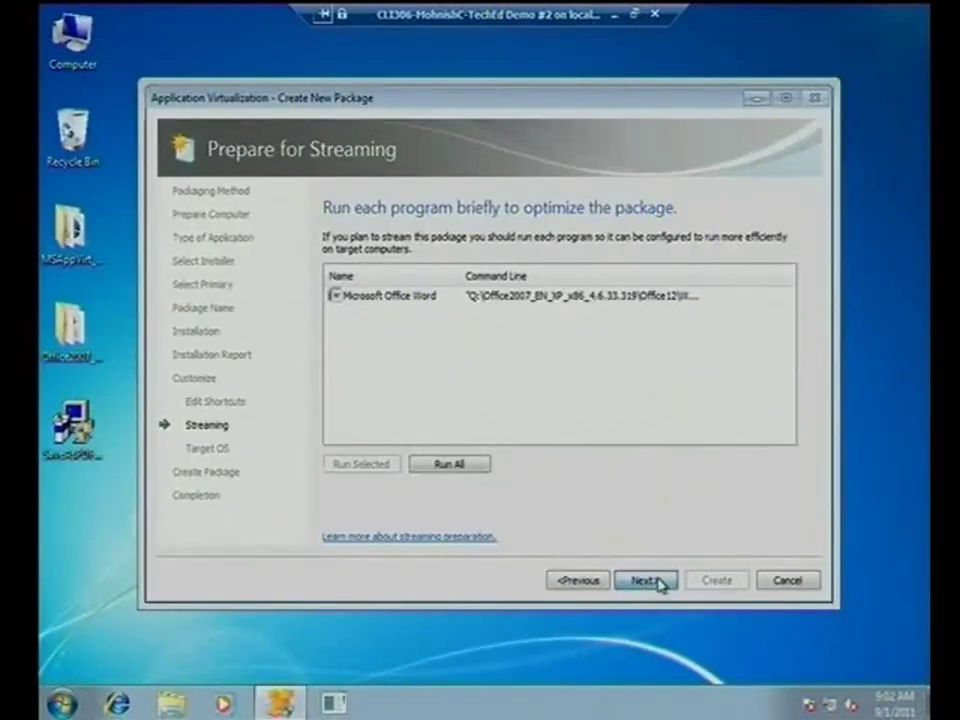
- Skip launching Word for streaming optimization and allow the package to run on any operating system
click(660, 583)
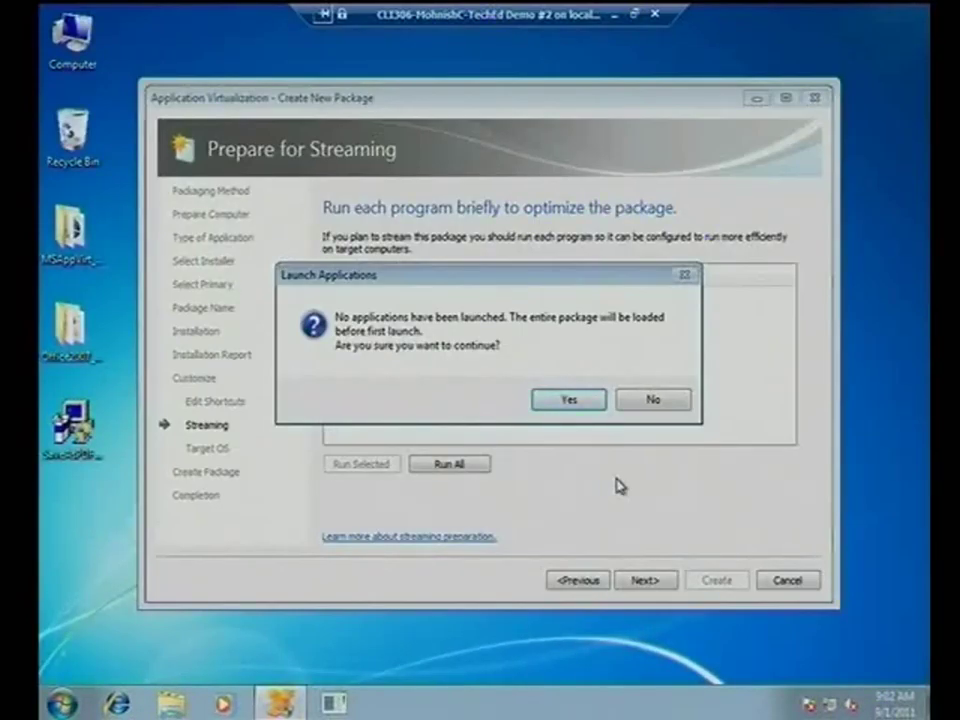
click(571, 400)
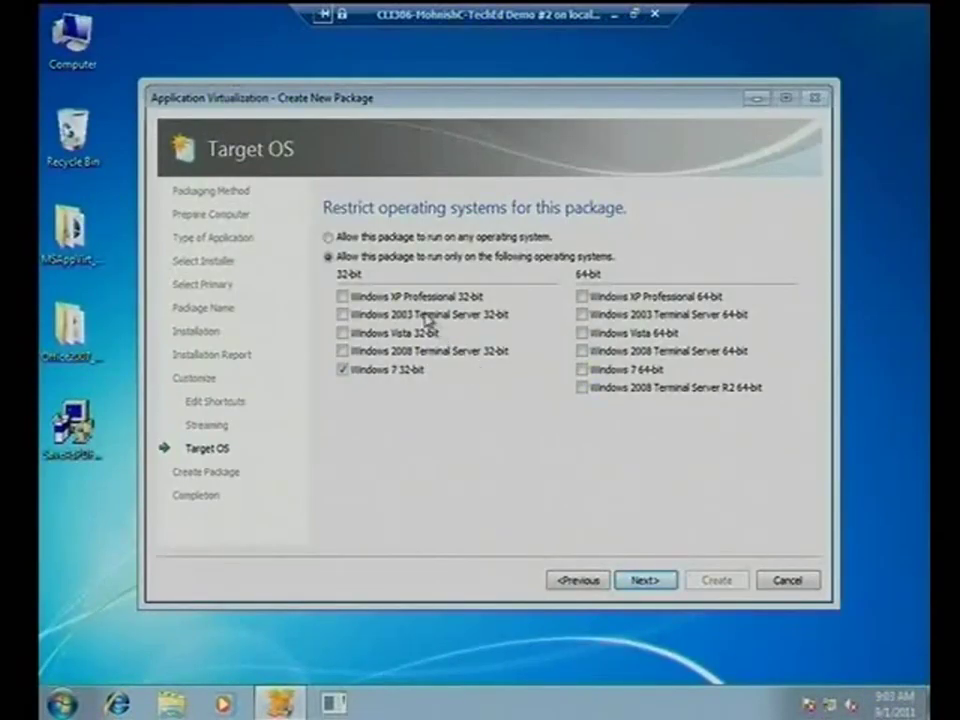
click(343, 298)
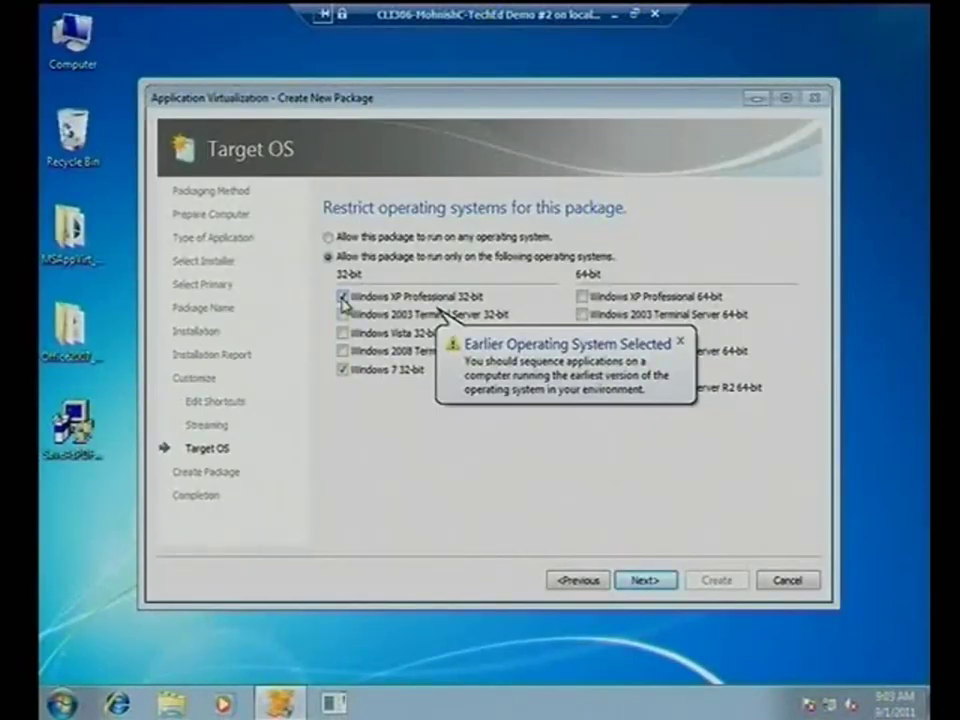
click(343, 297)
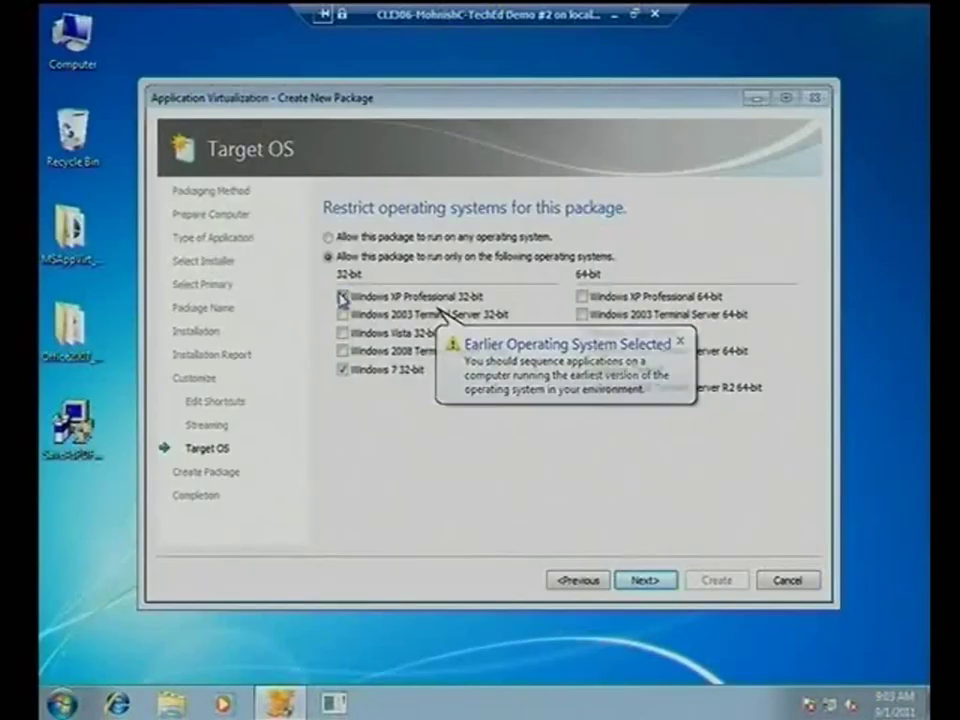
click(329, 238)
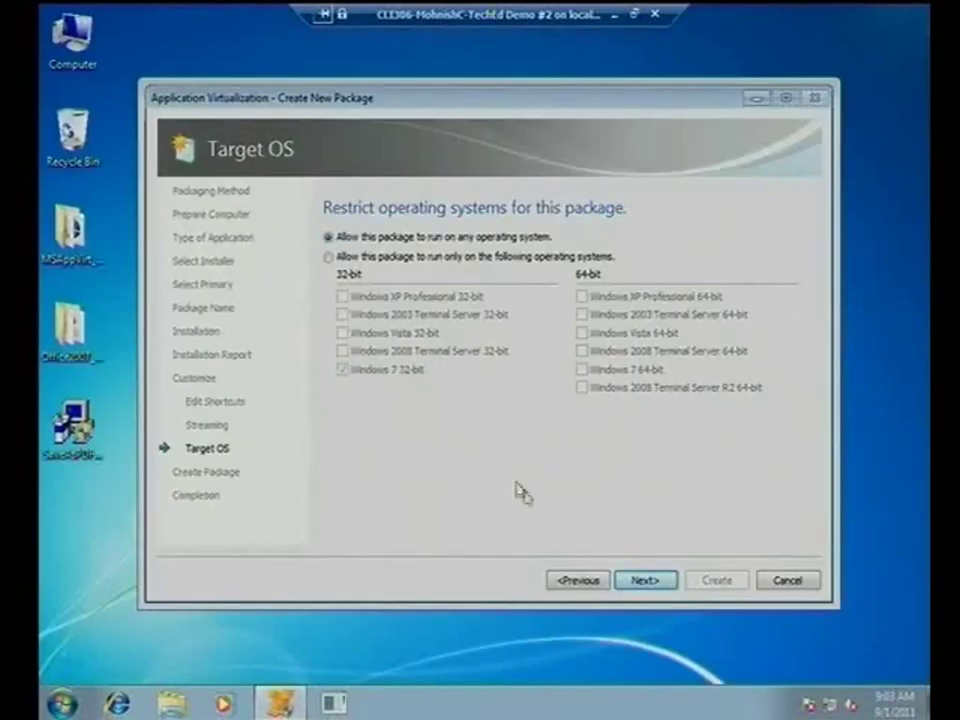
click(644, 581)
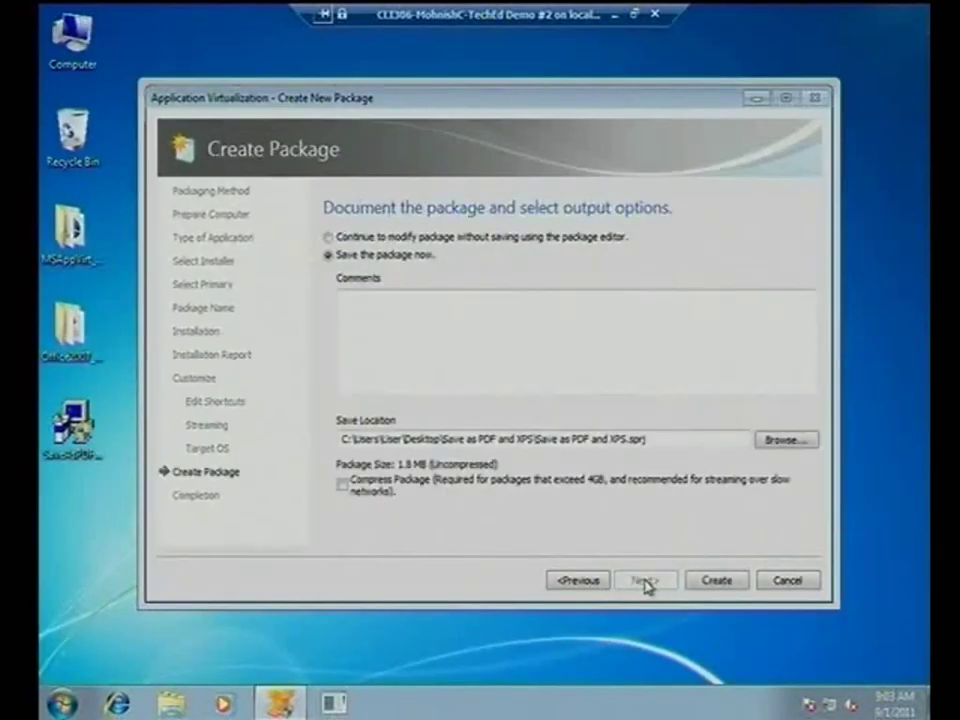
- Create and save the Save as PDF and XPS package in the default Desktop location, then close the Sequencer
click(718, 581)
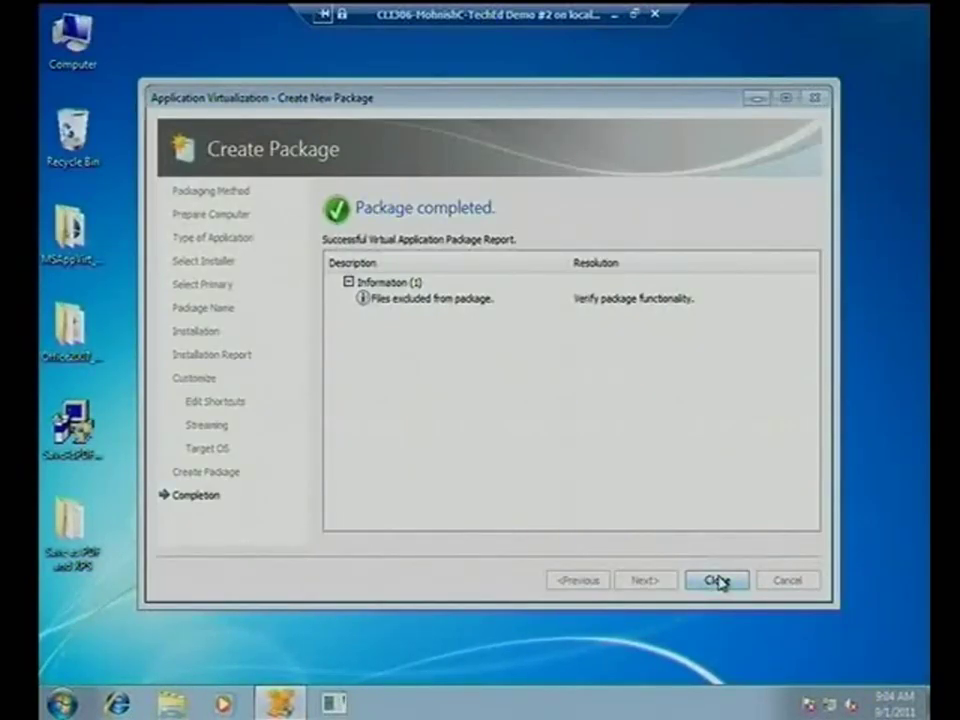
click(718, 581)
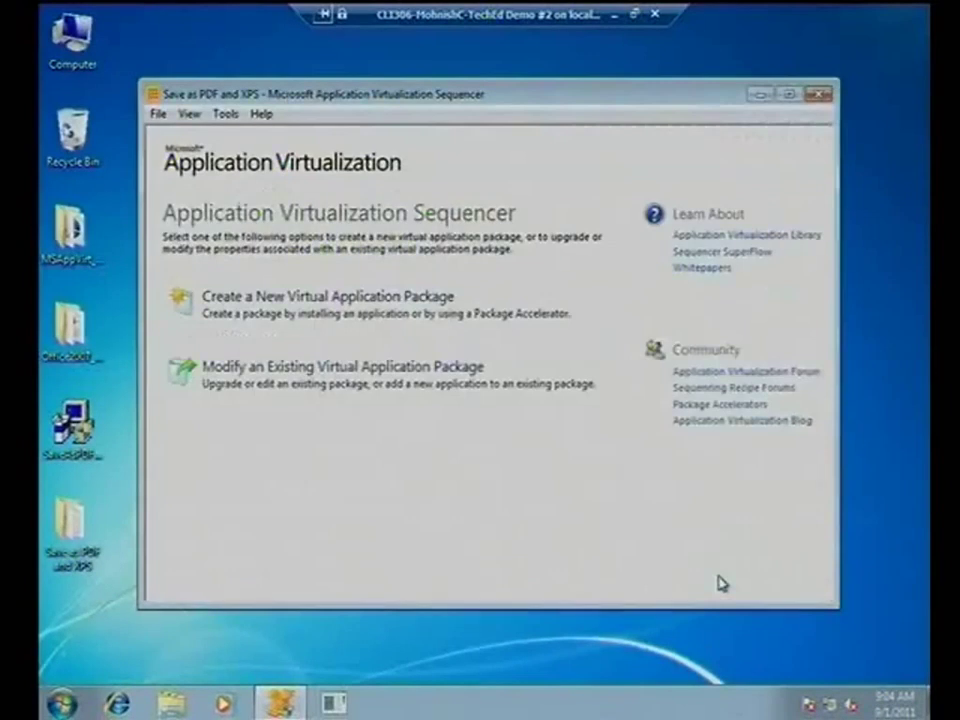
click(818, 94)
- Open the Office2007_EN_XP_x86_4.6.33.319 folder on the desktop and locate the Microsoft Office Word 2007 OSD file
double_click(70, 330)
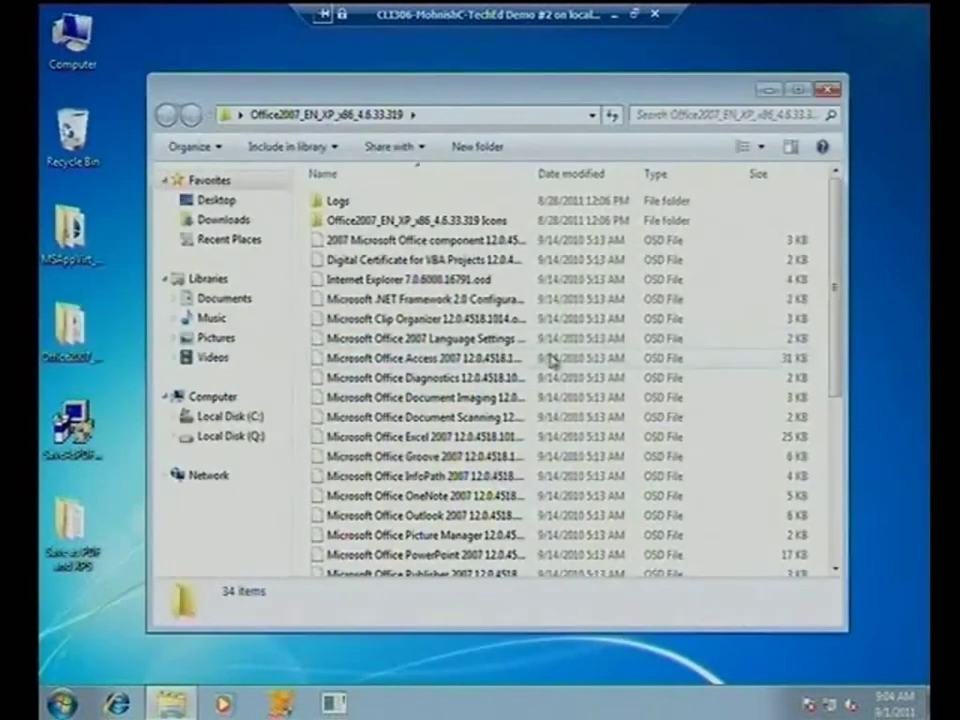
click(432, 418)
key(Down)
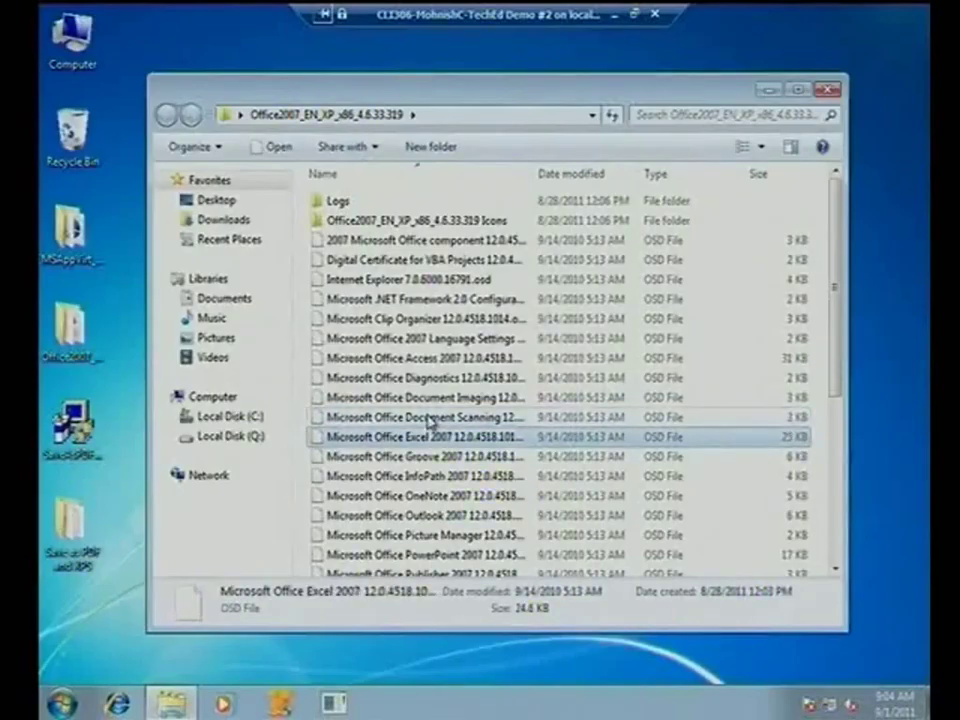
key(Down)
key(Down)
key(Down)
key(Down)
key(Down)
key(Down)
key(Down)
key(Down)
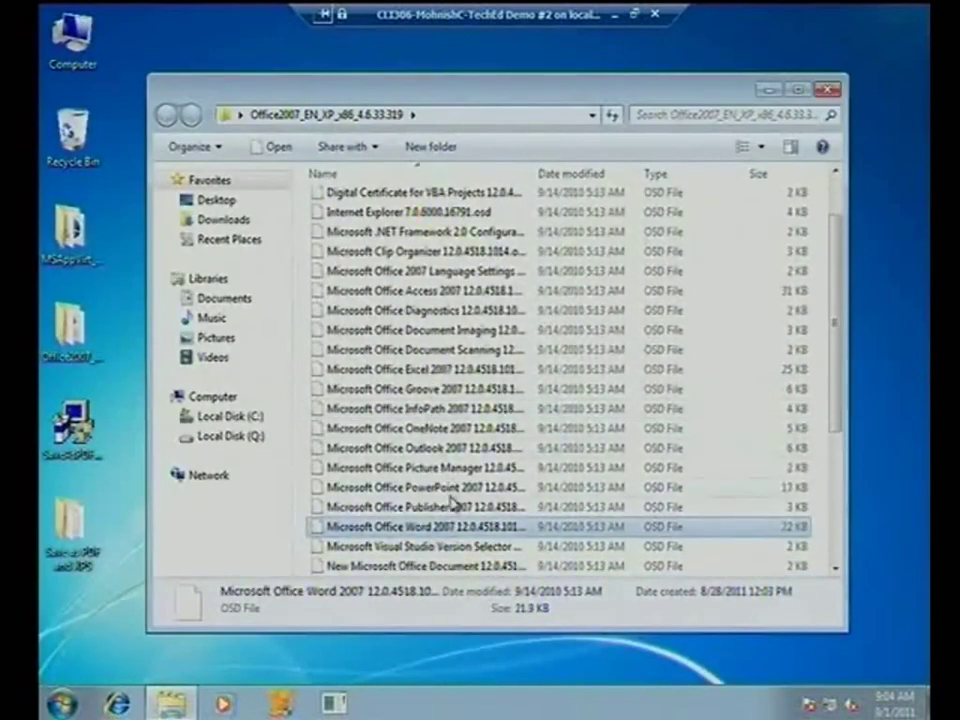
- Open the Microsoft Office Word 2007 OSD file with Notepad from the installed programs and examine its XML in a maximized window
right_click(450, 527)
mouse_move(583, 320)
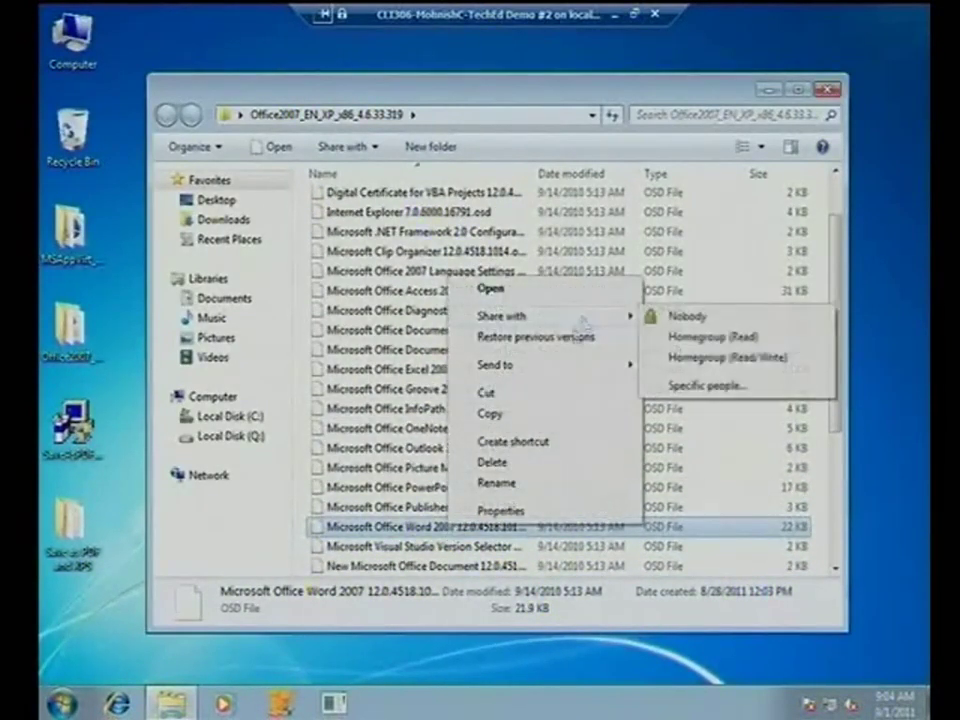
click(545, 292)
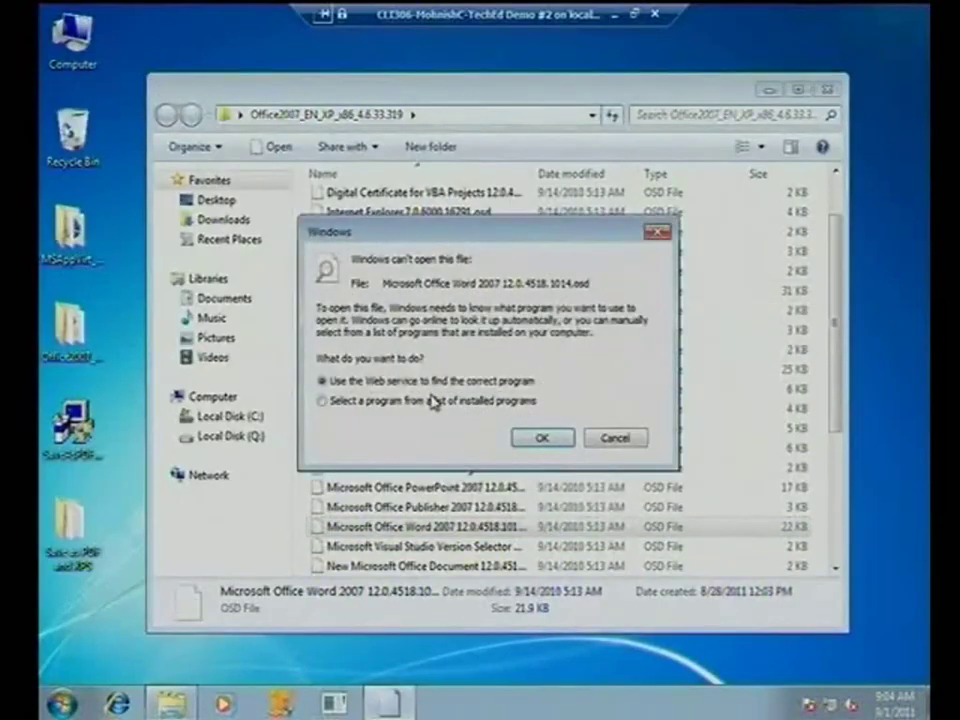
click(433, 400)
click(541, 438)
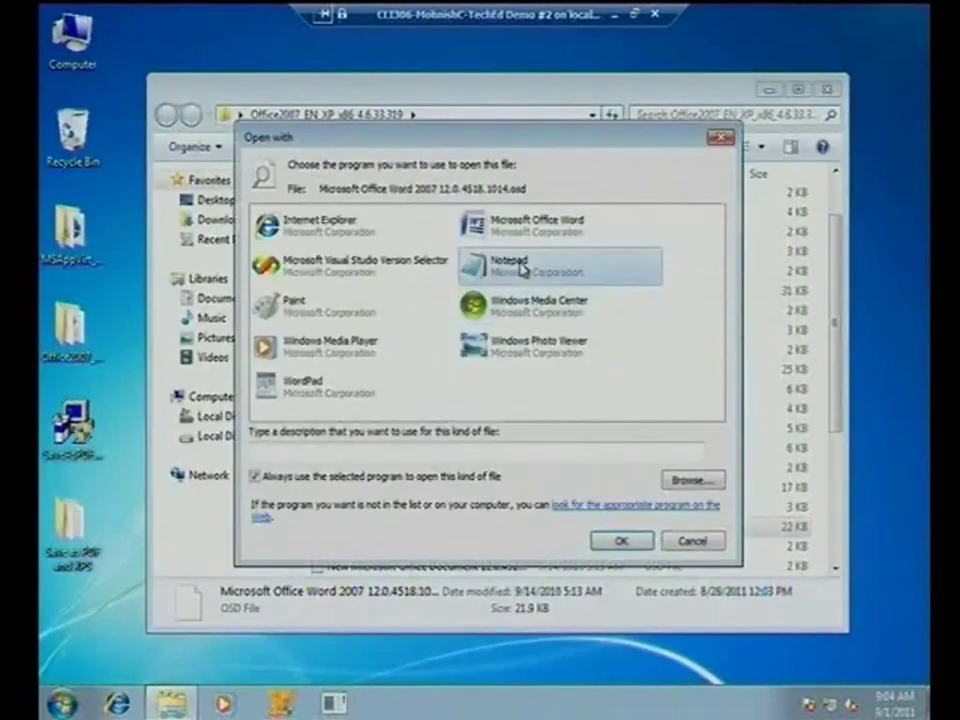
click(522, 268)
click(620, 540)
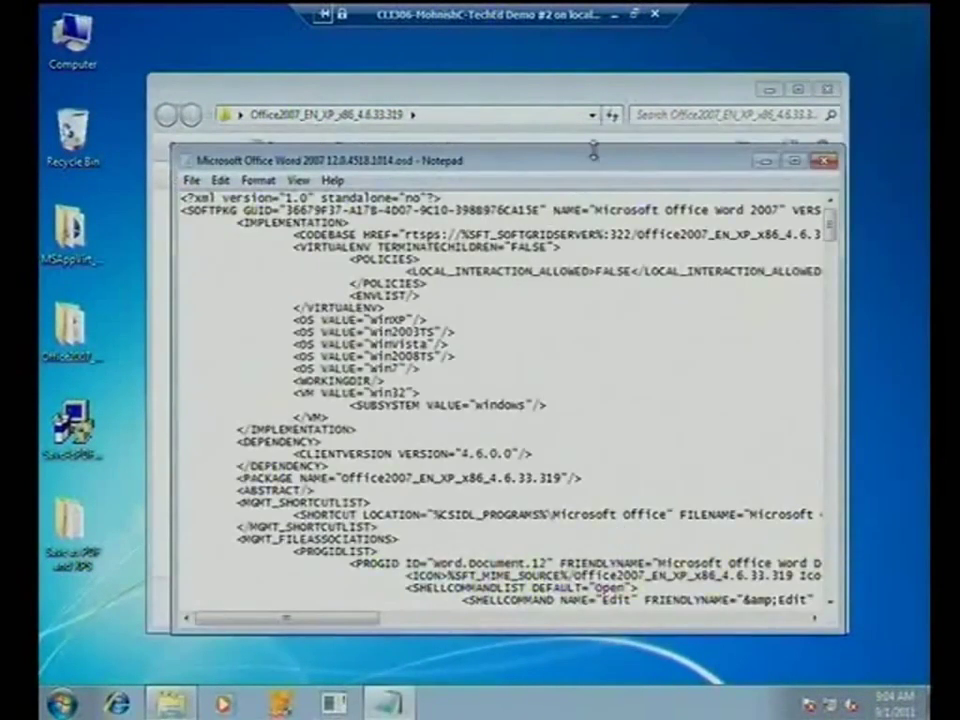
double_click(593, 165)
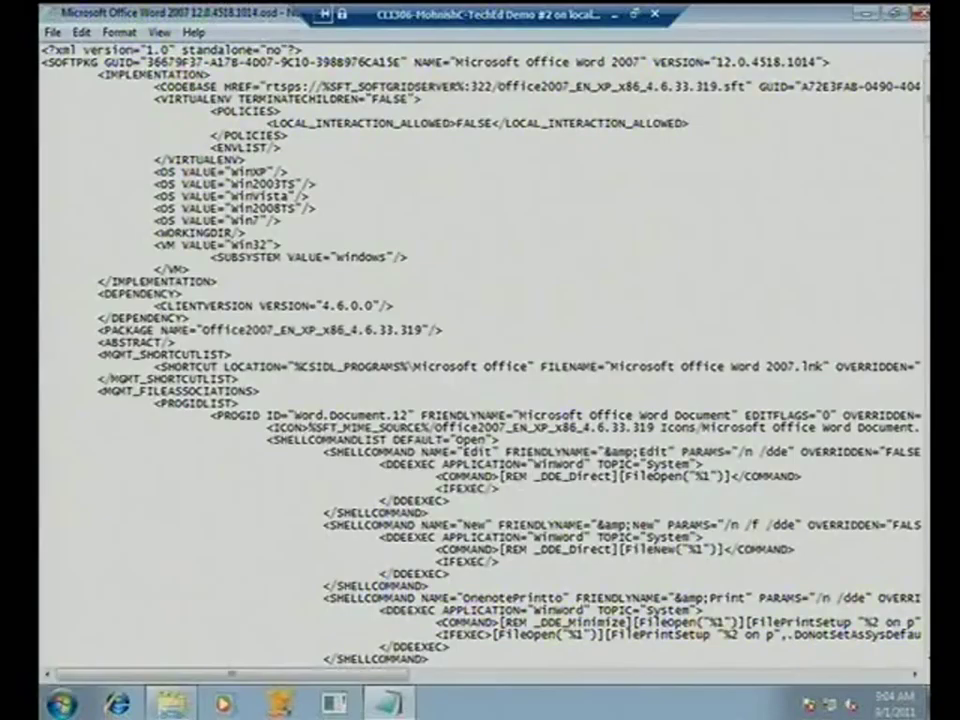
- Close the Word OSD file and minimize the Office 2007 package folder window
key(alt+F4)
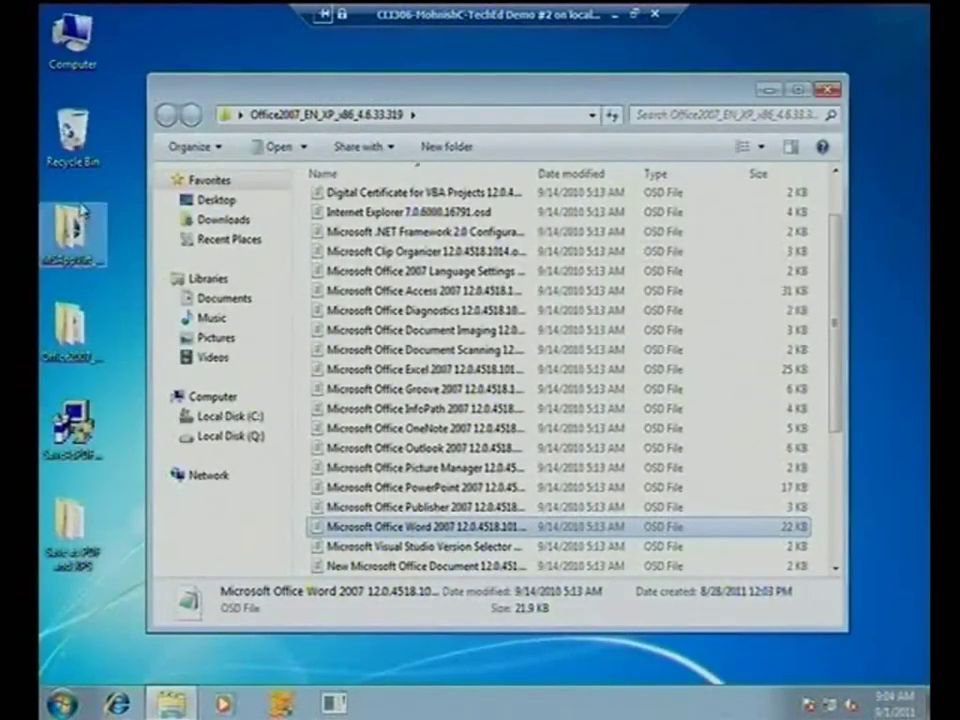
click(68, 330)
click(770, 89)
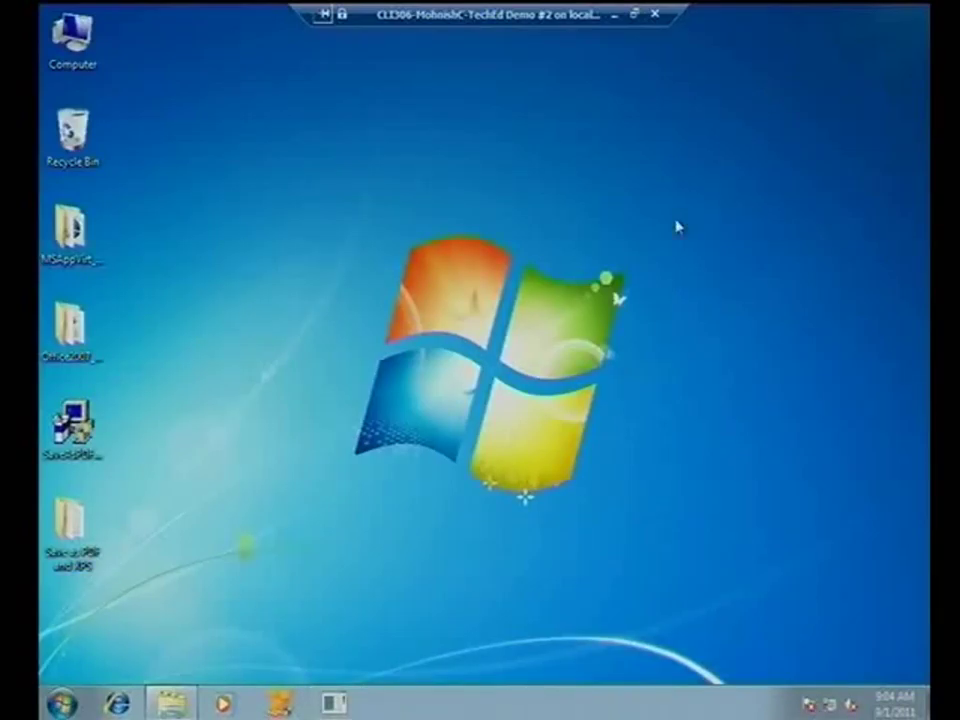
- In the Dynamic Suite Composition Tool, add the Desktop as package root and set the Office2007_EN_XP_x86_4.6.33.319 package as primary
click(335, 704)
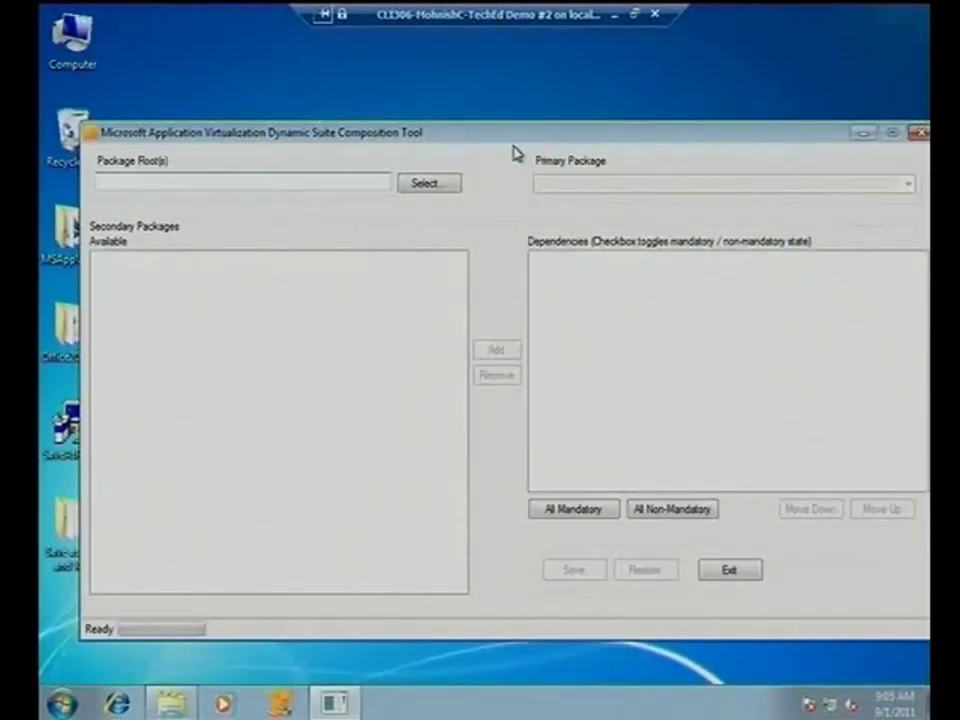
click(425, 185)
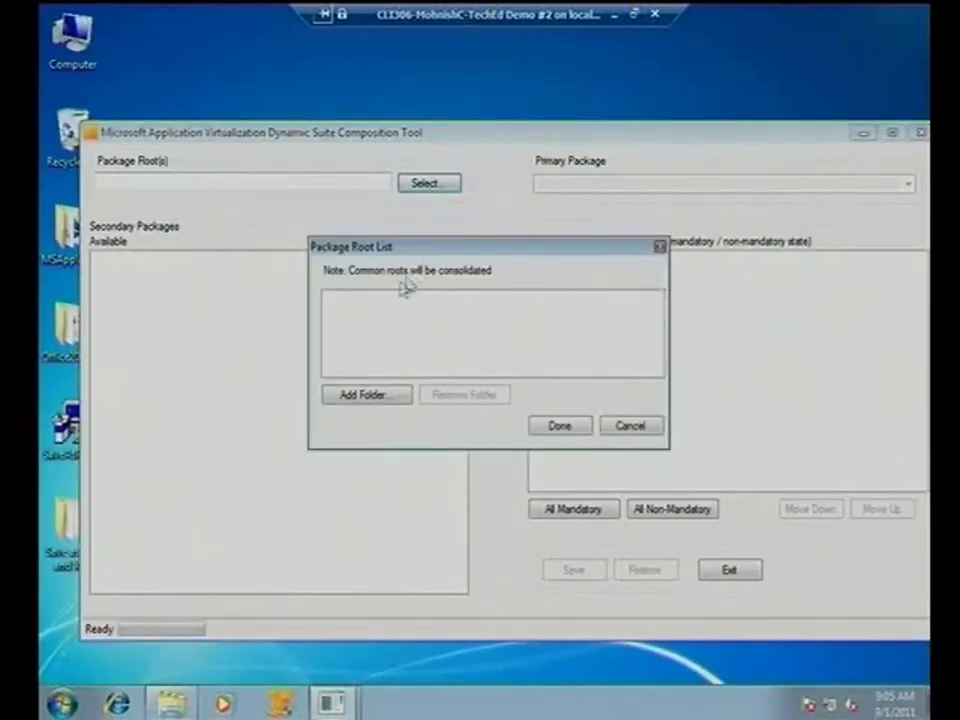
click(375, 392)
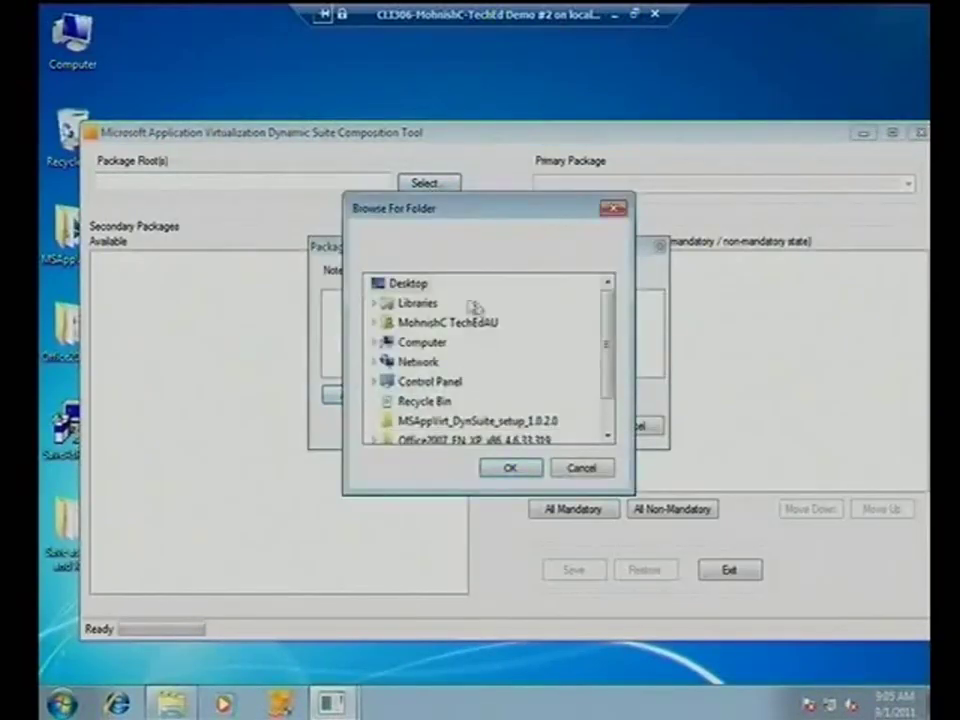
click(527, 467)
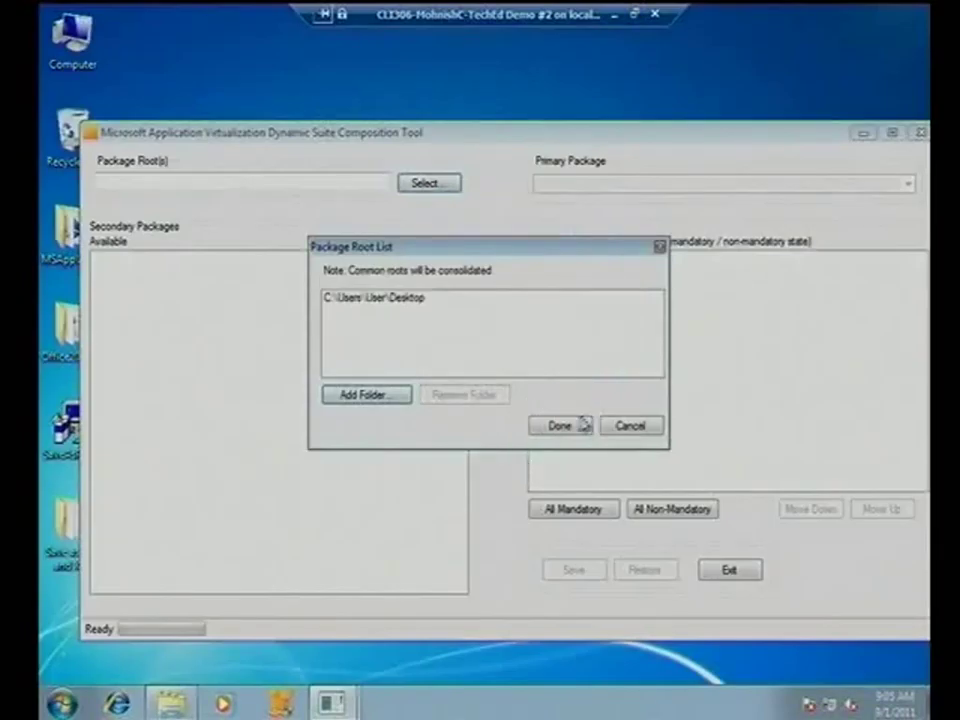
click(559, 428)
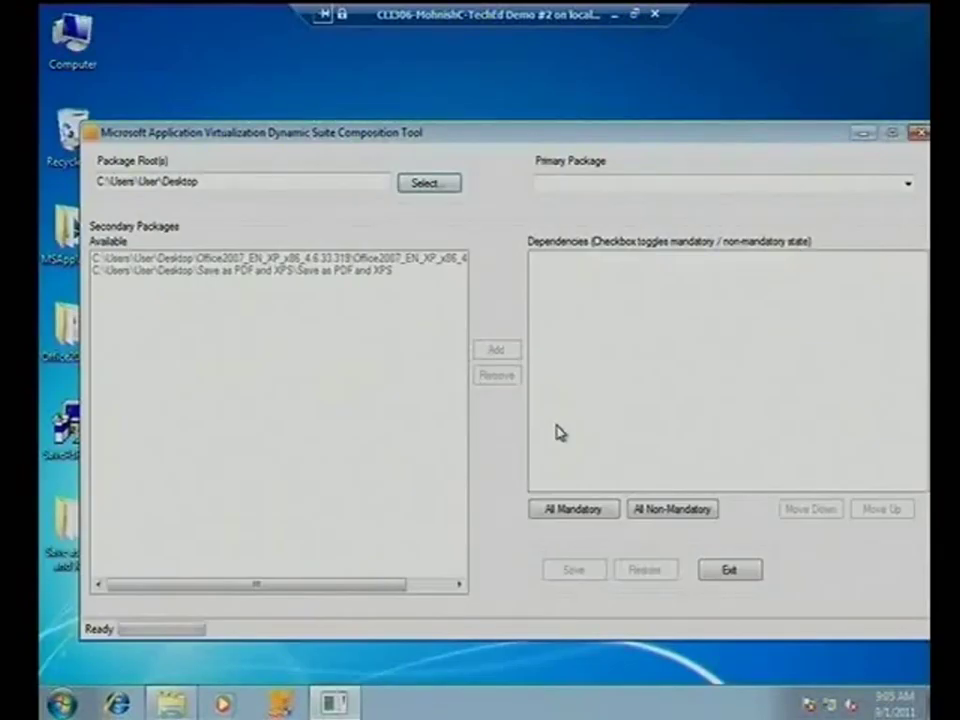
click(908, 184)
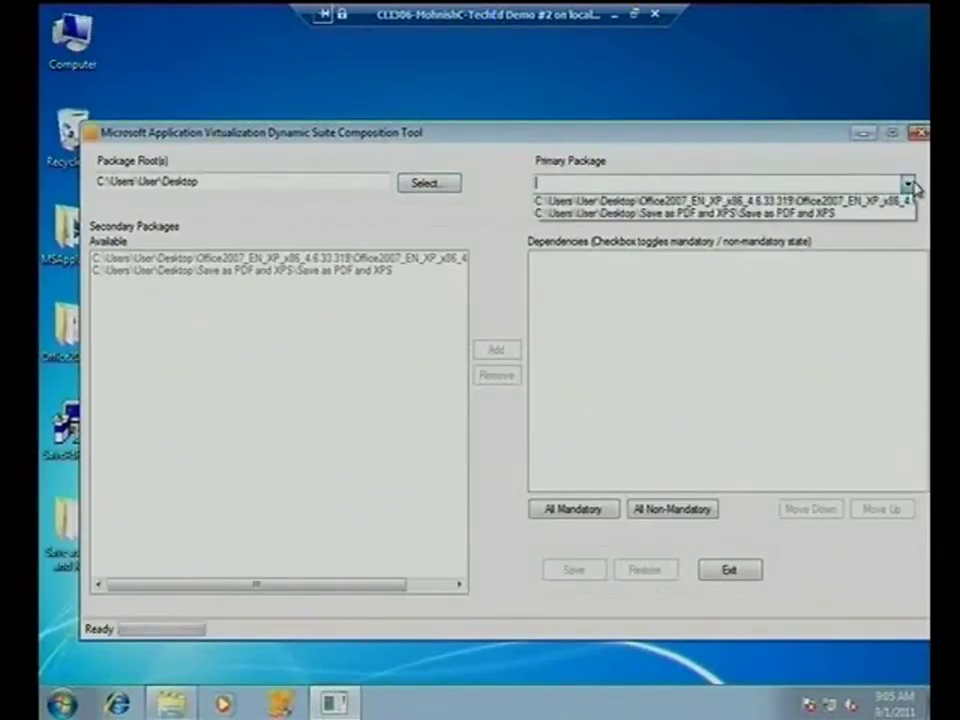
click(864, 205)
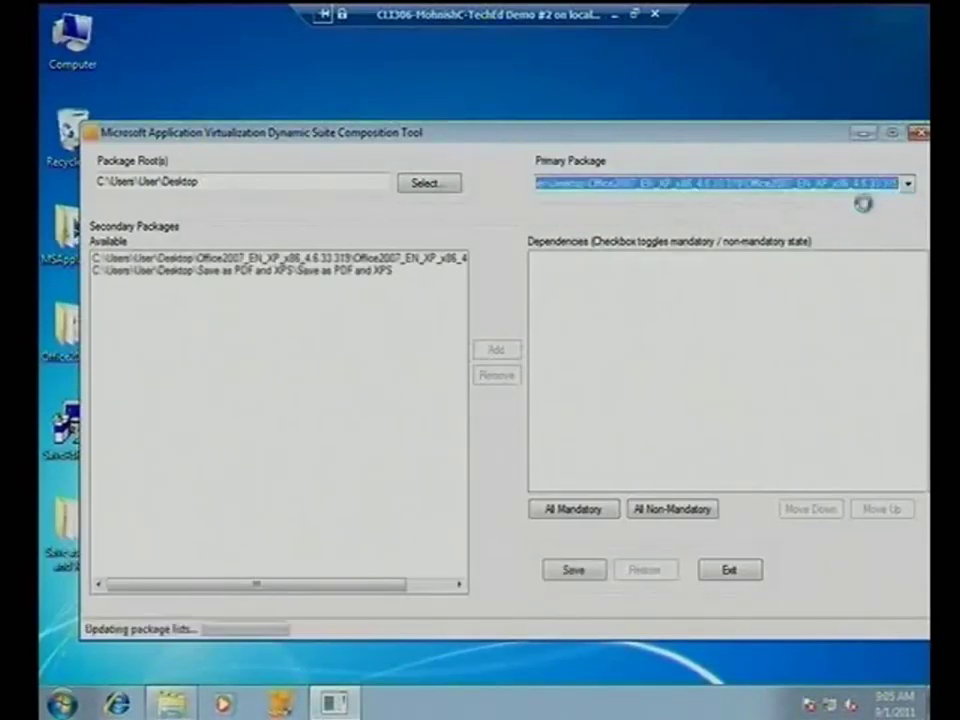
- Add the Save as PDF and XPS package as a dependency of the Office 2007 package and save, accepting the OSD overwrite
click(322, 272)
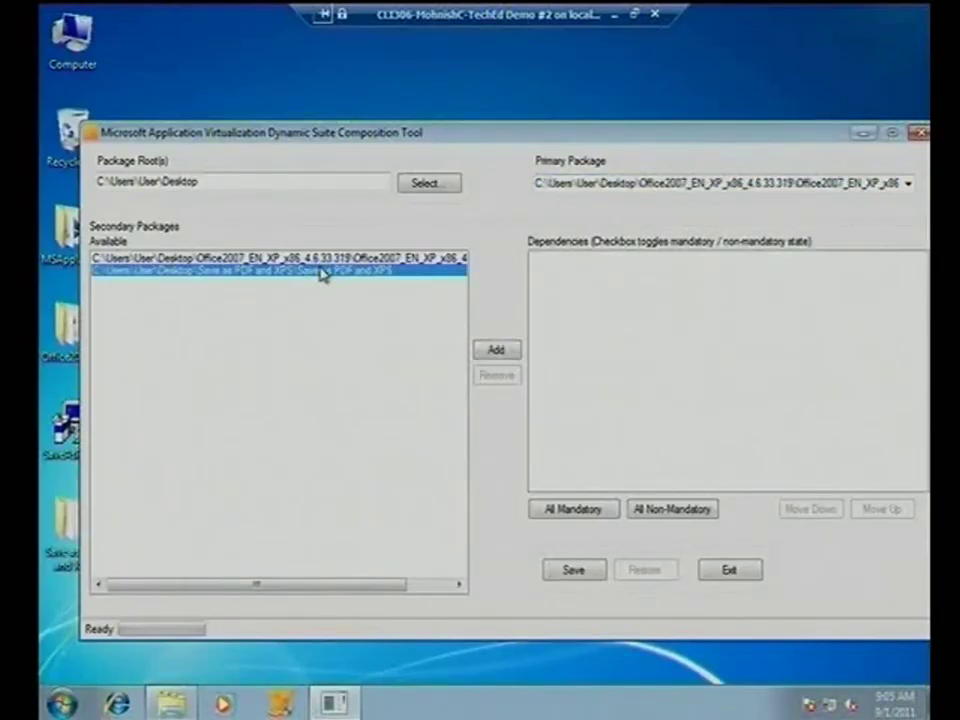
click(495, 350)
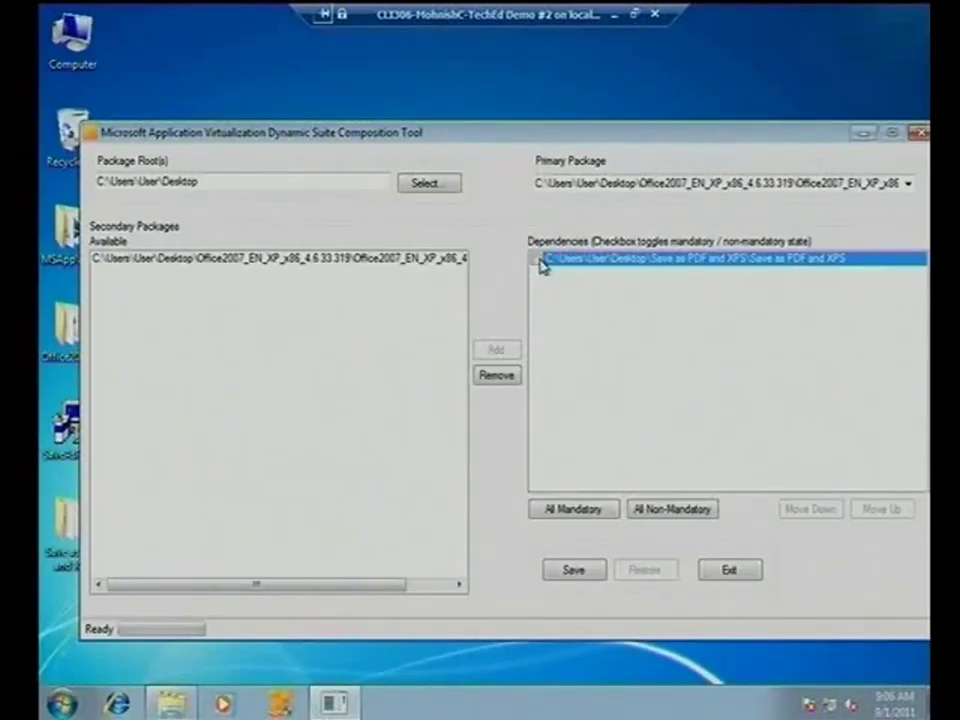
click(576, 571)
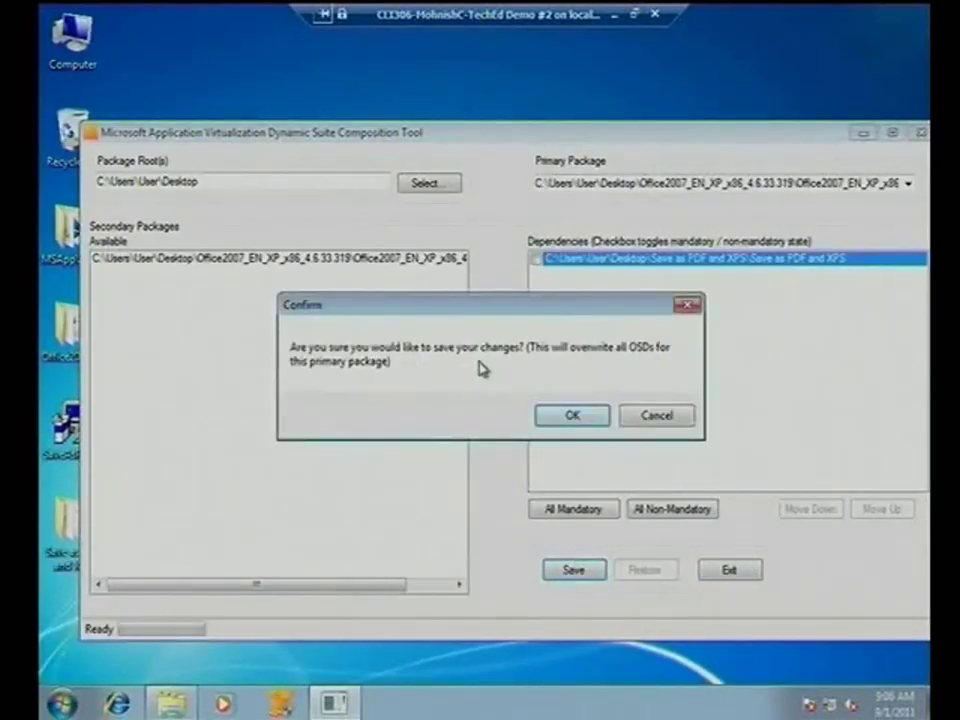
click(569, 423)
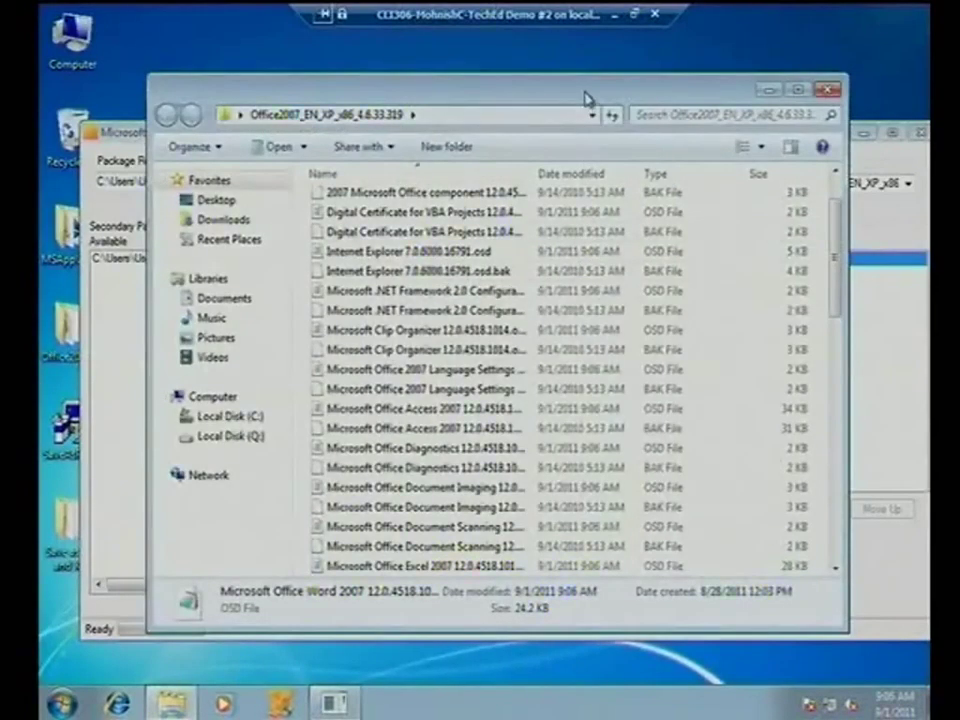
- Maximize the Office2007_EN_XP_x86_4.6.33.319 folder, widen the file name column, and compare the Internet Explorer OSD file with its BAK copy
double_click(585, 94)
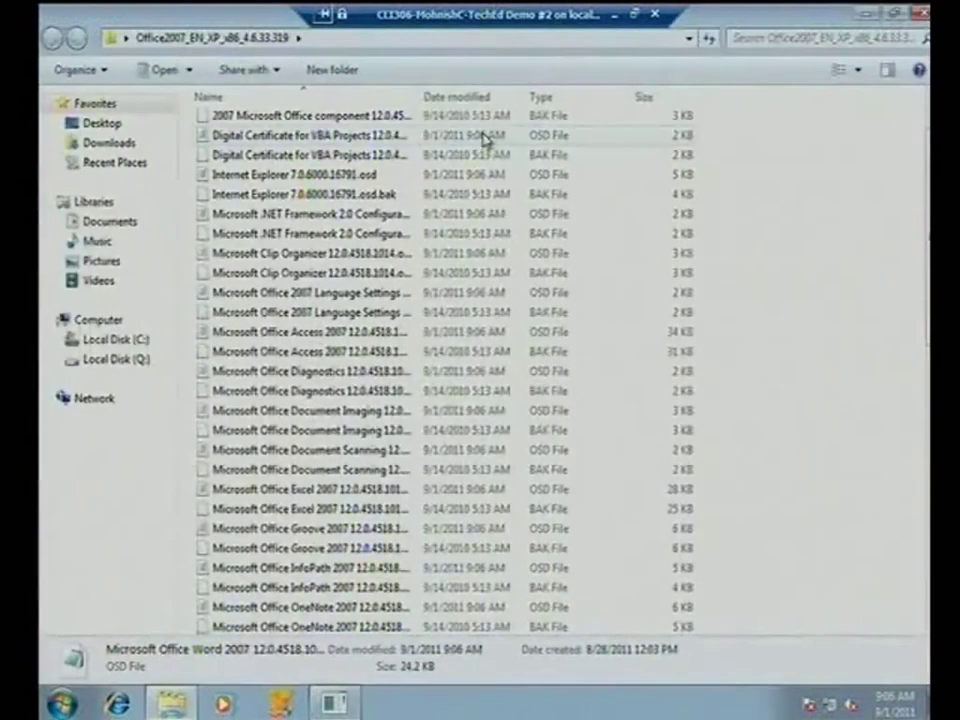
drag(416, 90, 626, 90)
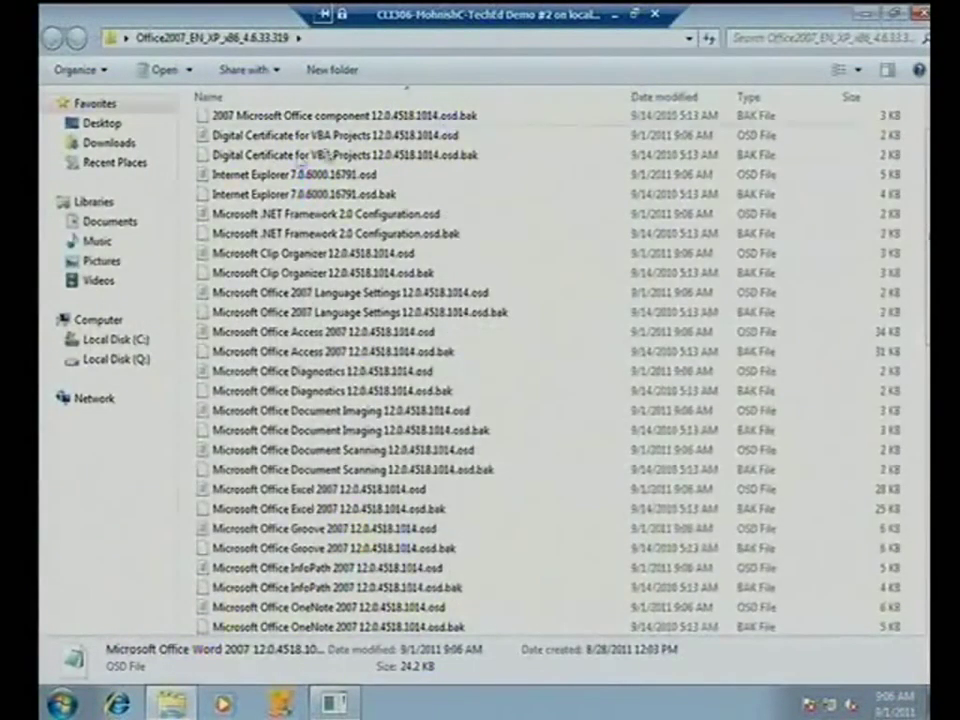
click(295, 176)
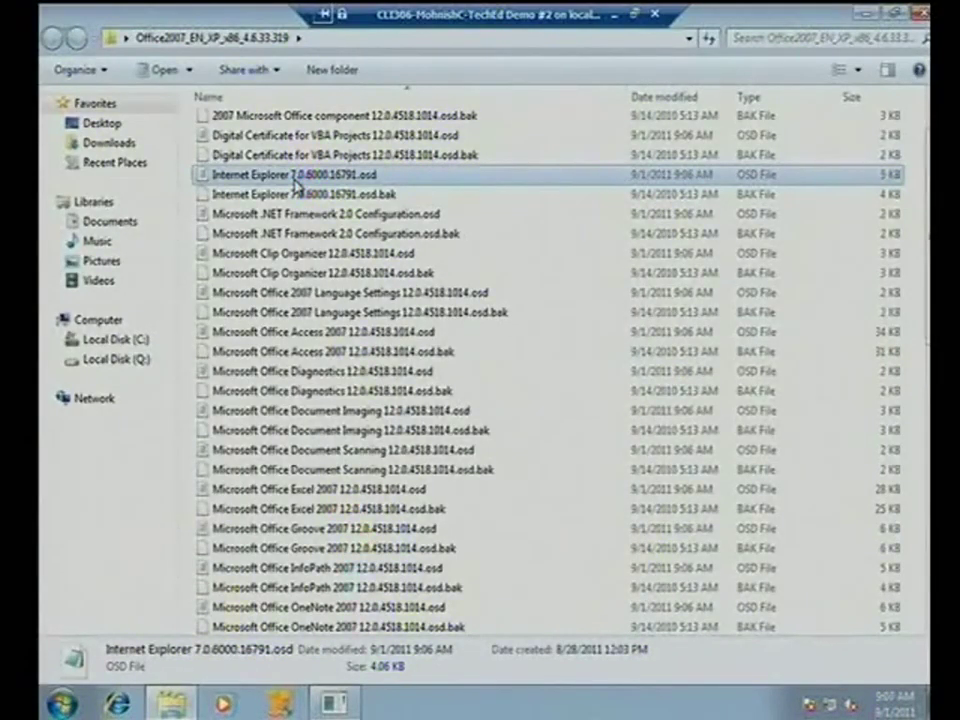
click(308, 199)
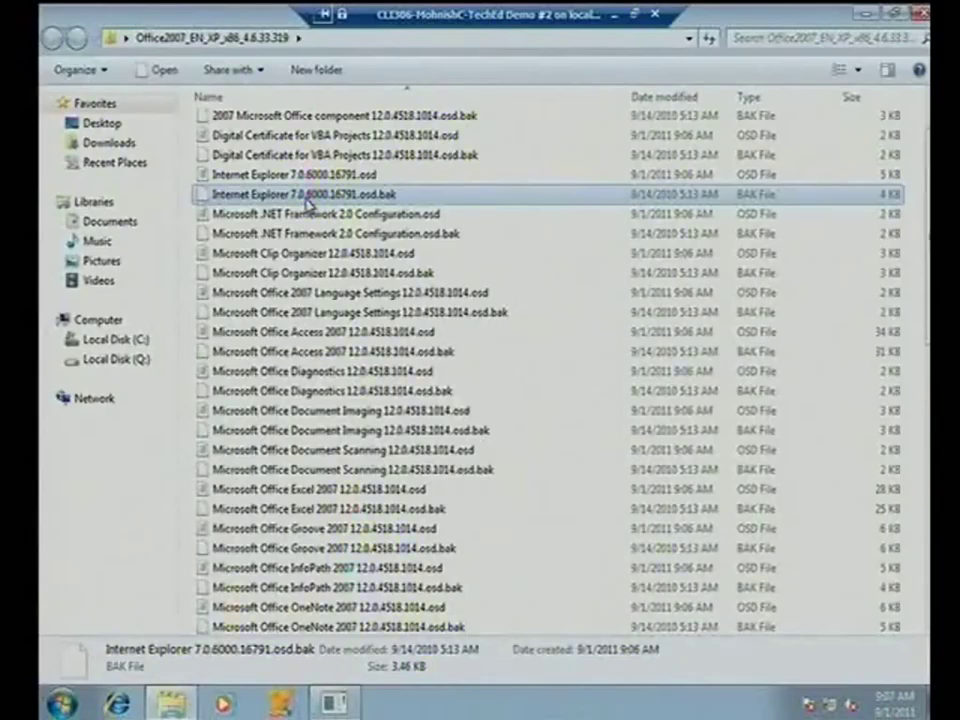
- Open the Internet Explorer 7.0.6000.16791 OSD file for editing, examine the Save as PDF and XPS entry under DEPENDENCIES, and close it
click(310, 176)
right_click(314, 177)
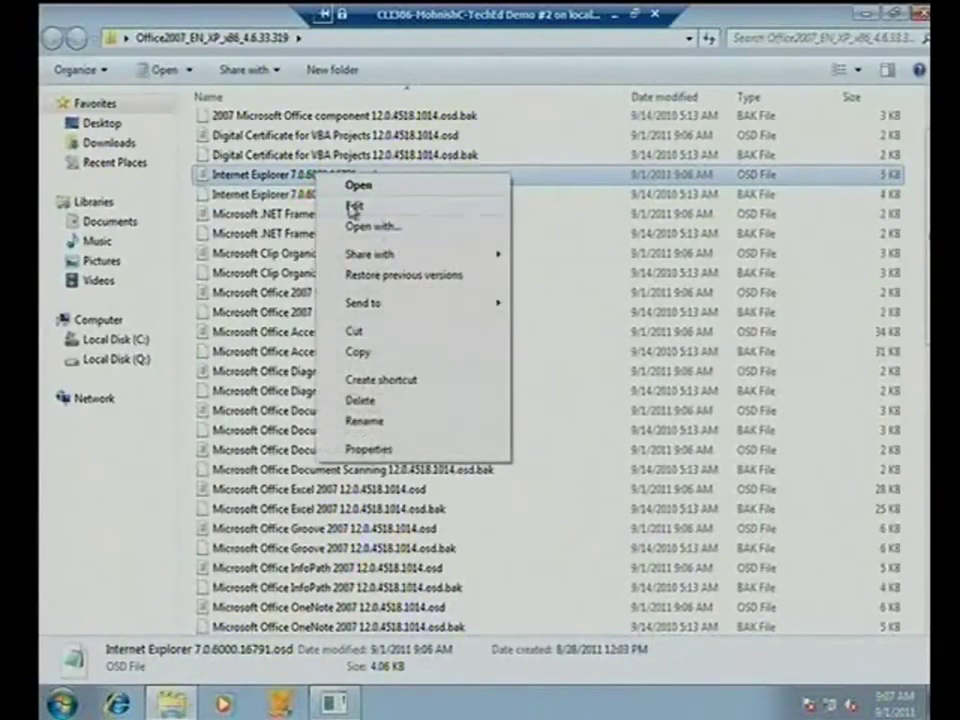
click(353, 207)
drag(221, 259, 357, 287)
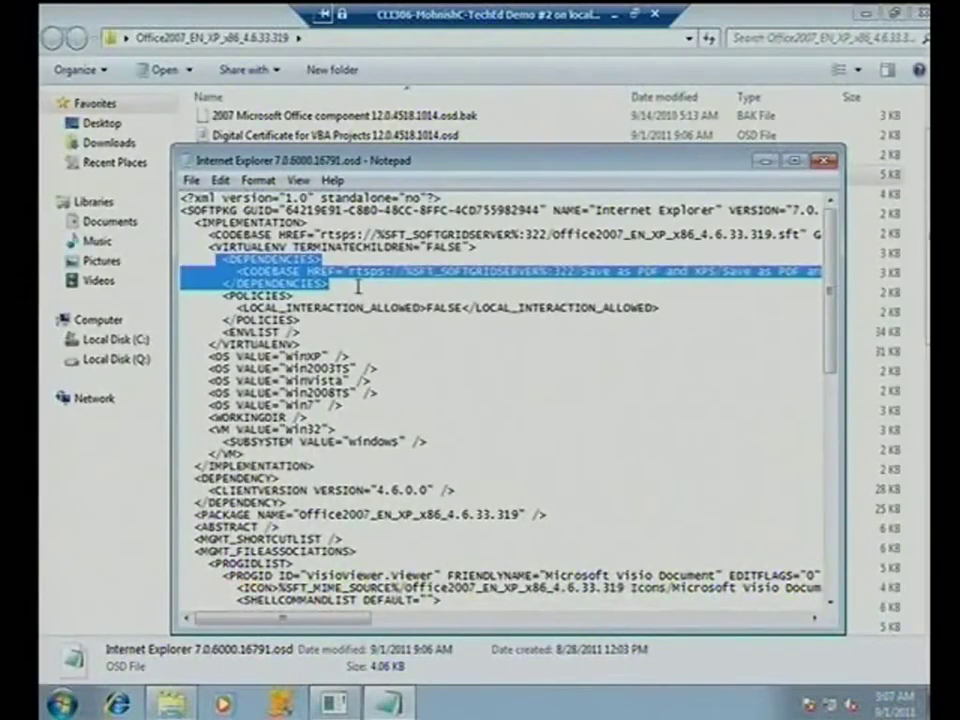
double_click(679, 160)
drag(443, 122, 577, 122)
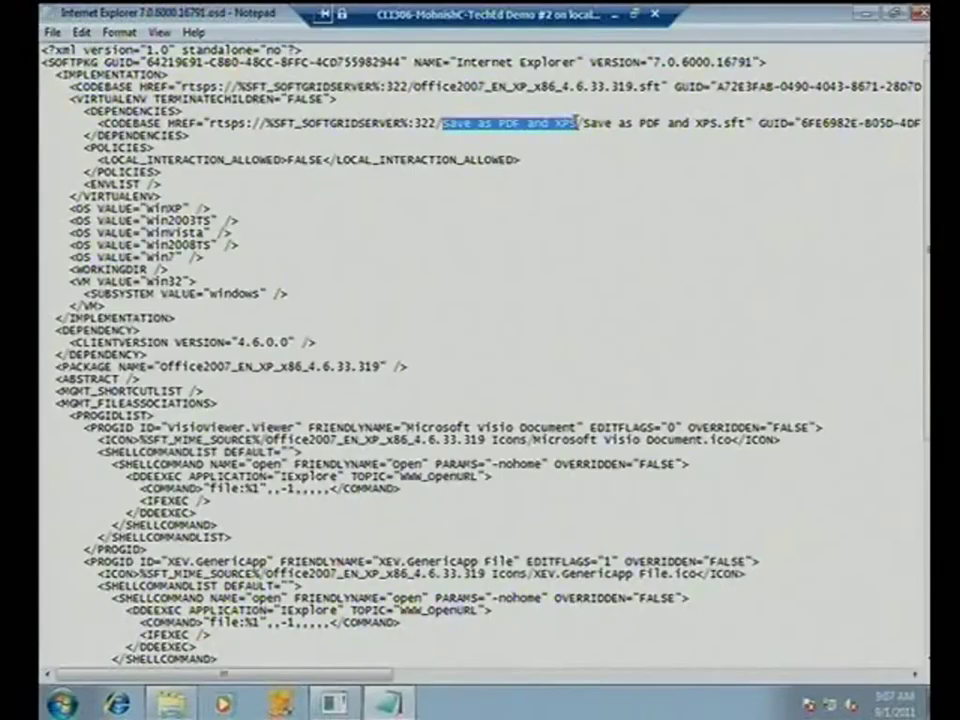
click(921, 13)
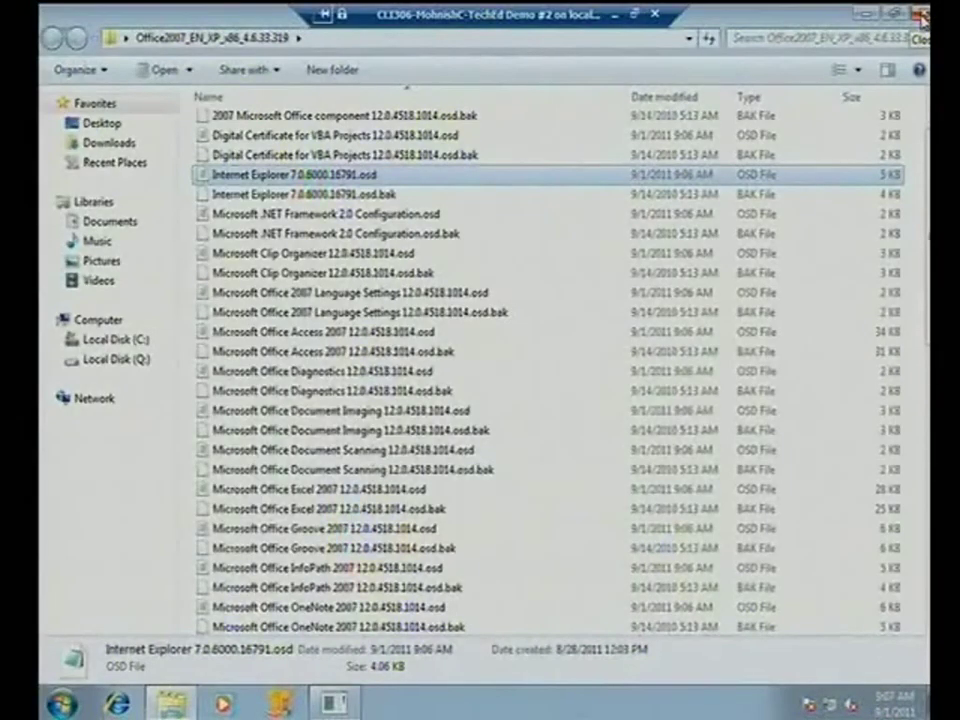
- Close the package folder, mark the Save as PDF and XPS dependency as mandatory, and start exiting the Dynamic Suite Composition Tool
click(921, 13)
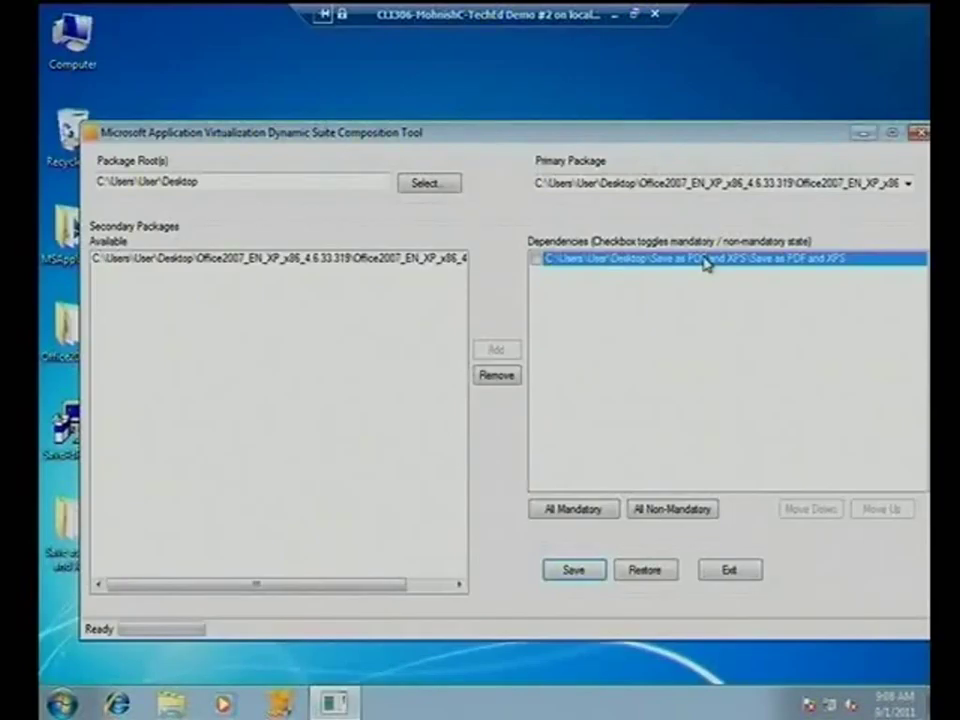
click(536, 258)
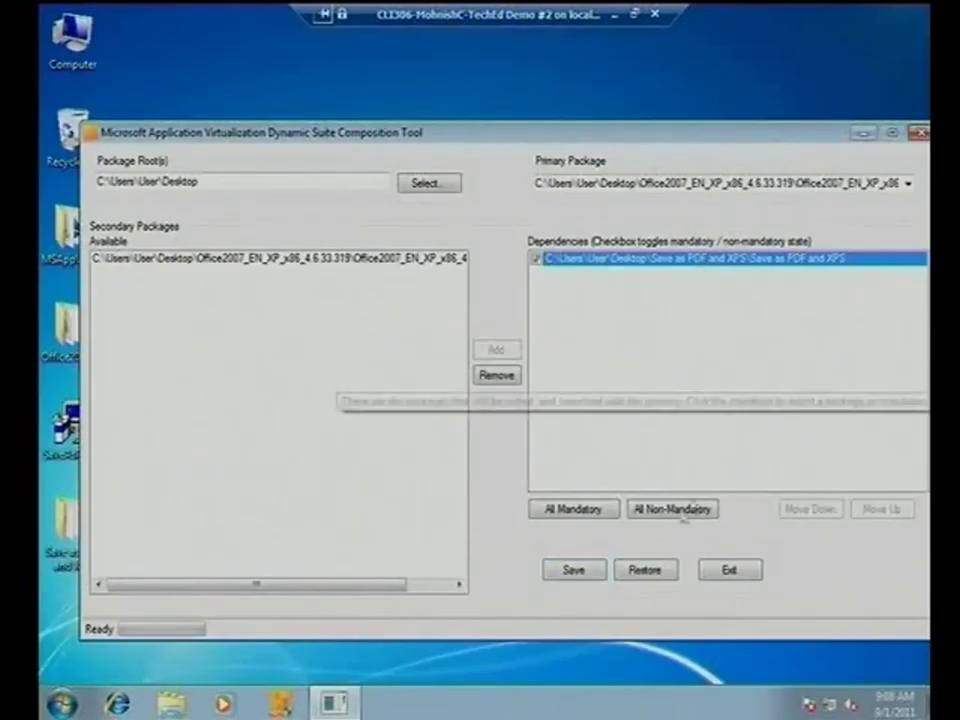
click(746, 568)
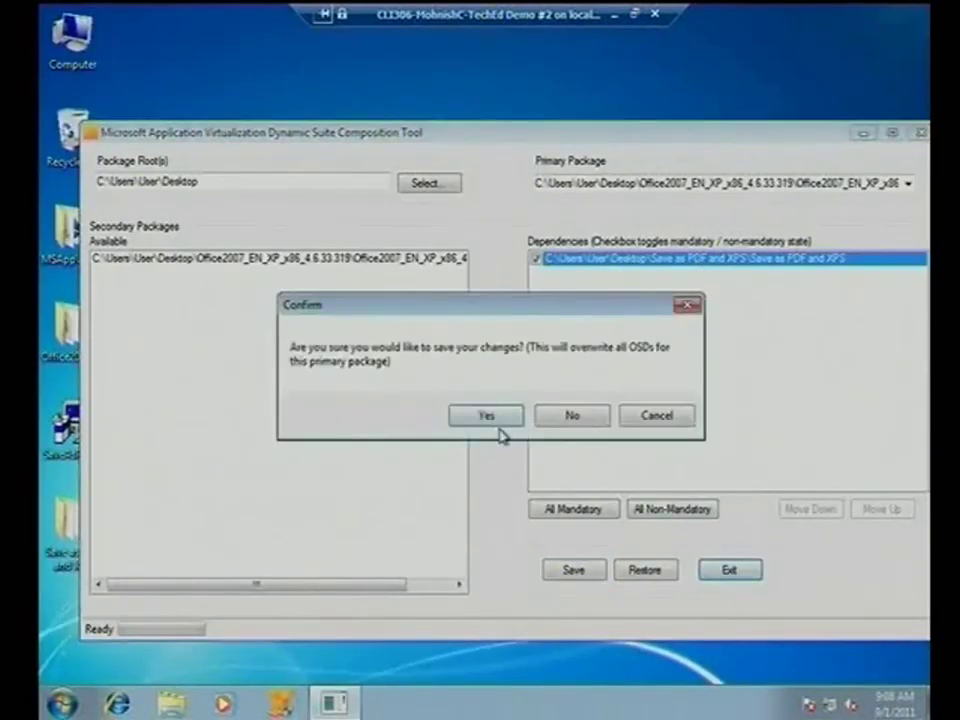
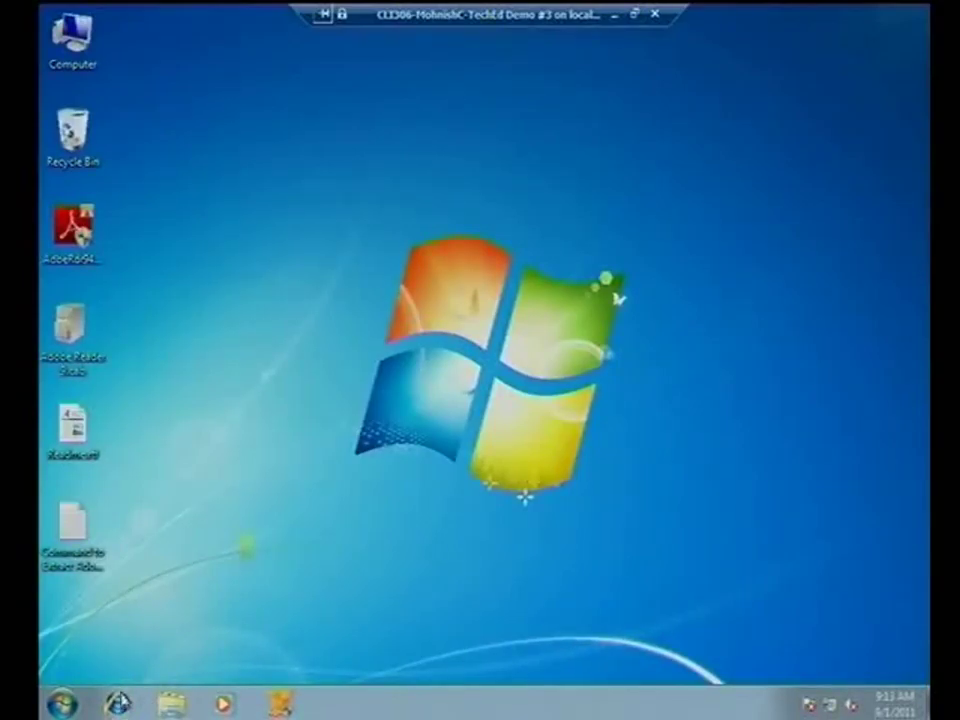
- Launch Internet Explorer in a maximized window and open the Application Virtualization TechCenter from the saved favorites
click(117, 704)
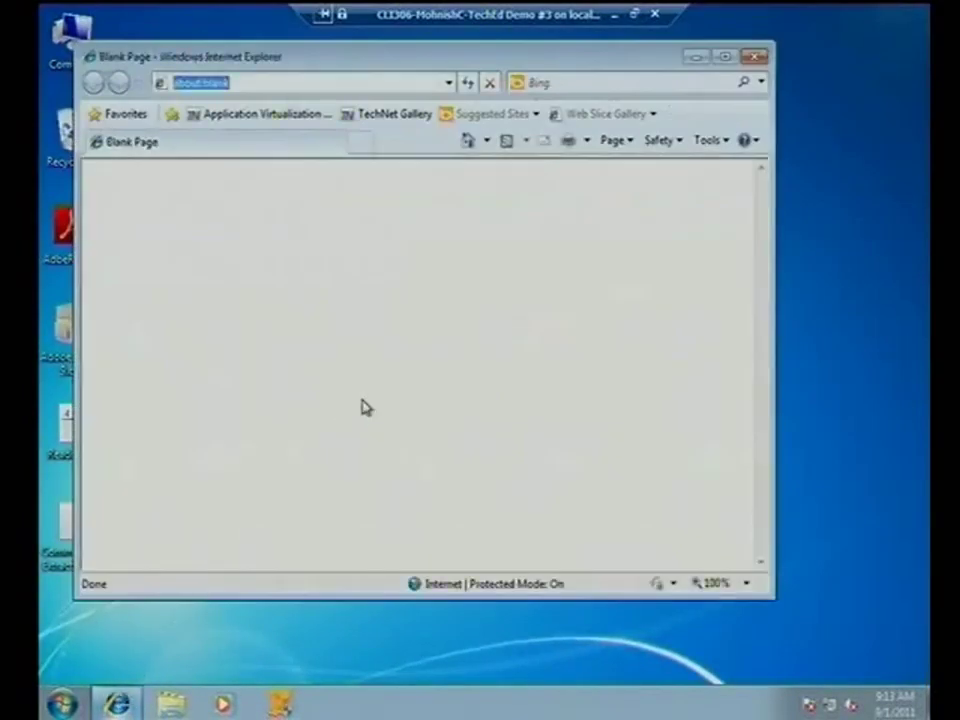
double_click(626, 64)
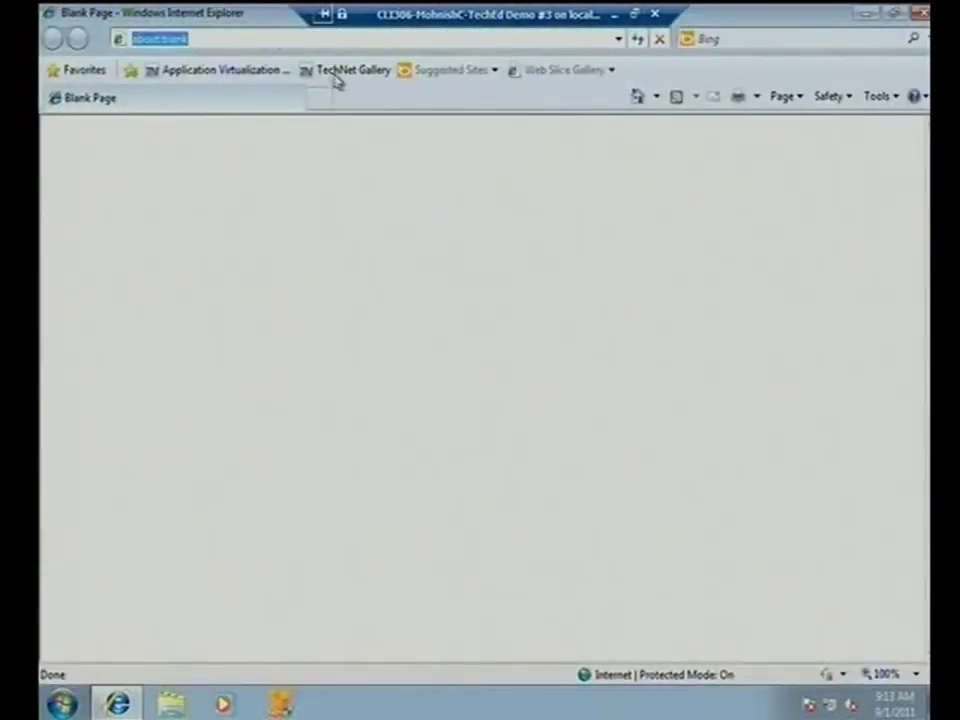
click(218, 70)
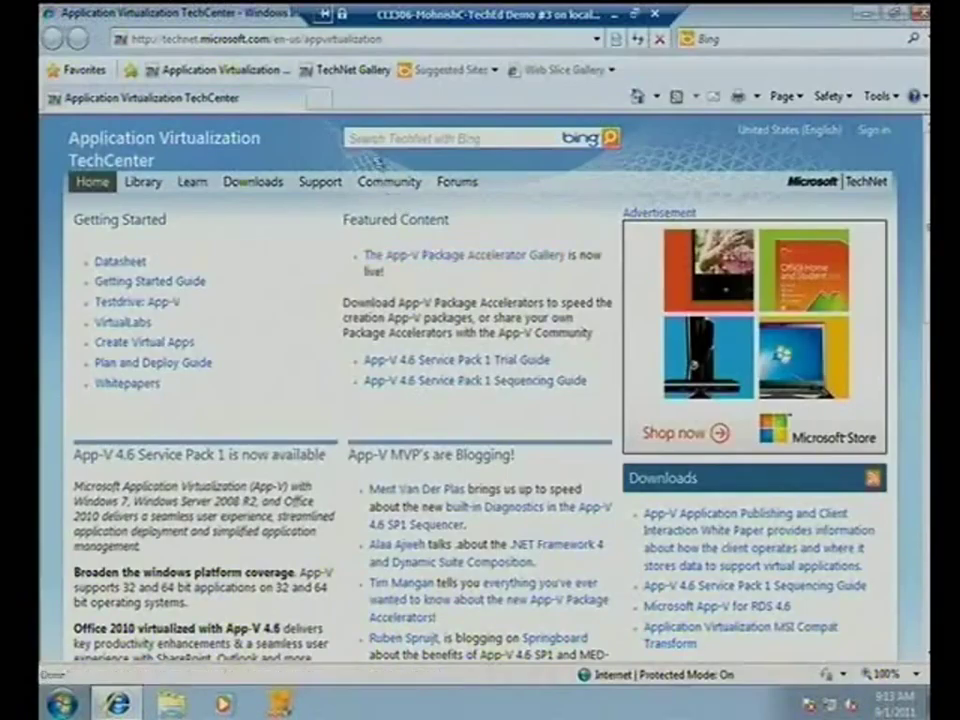
- Open the TechNet Gallery favorite in a new tab, browse the App-V package accelerators, and close the browser with all tabs
click(320, 98)
click(349, 72)
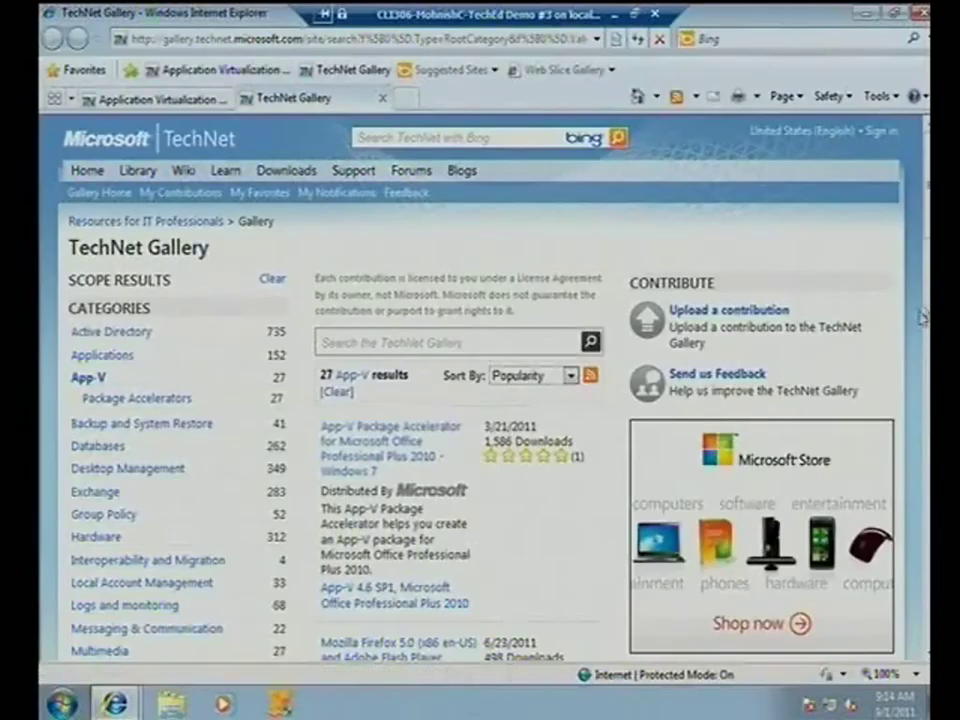
scroll(480, 400, down, 5)
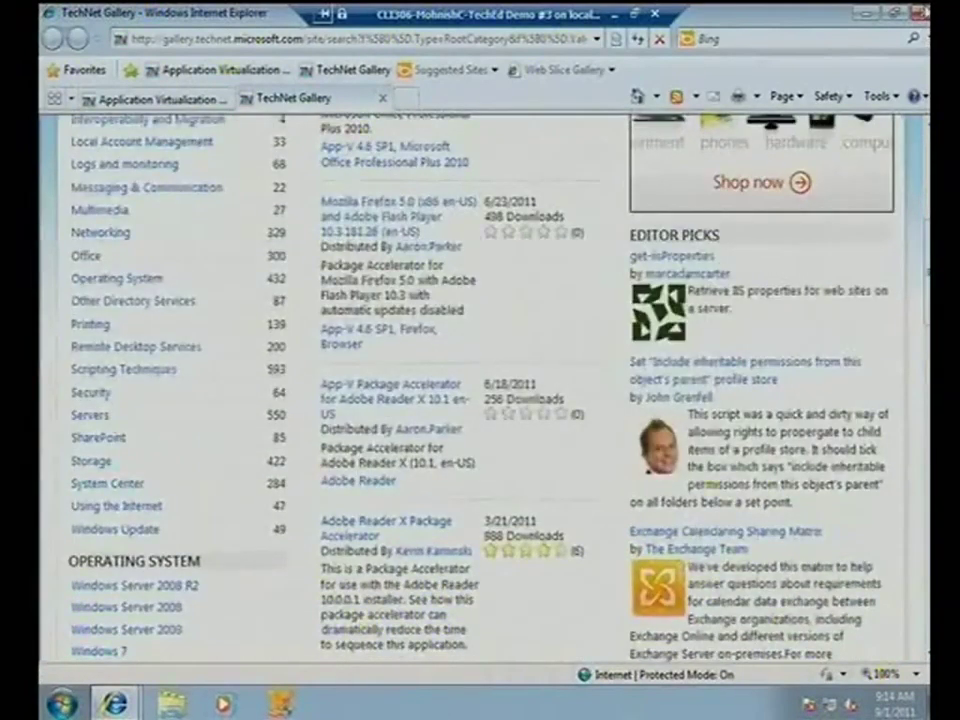
key(alt+F4)
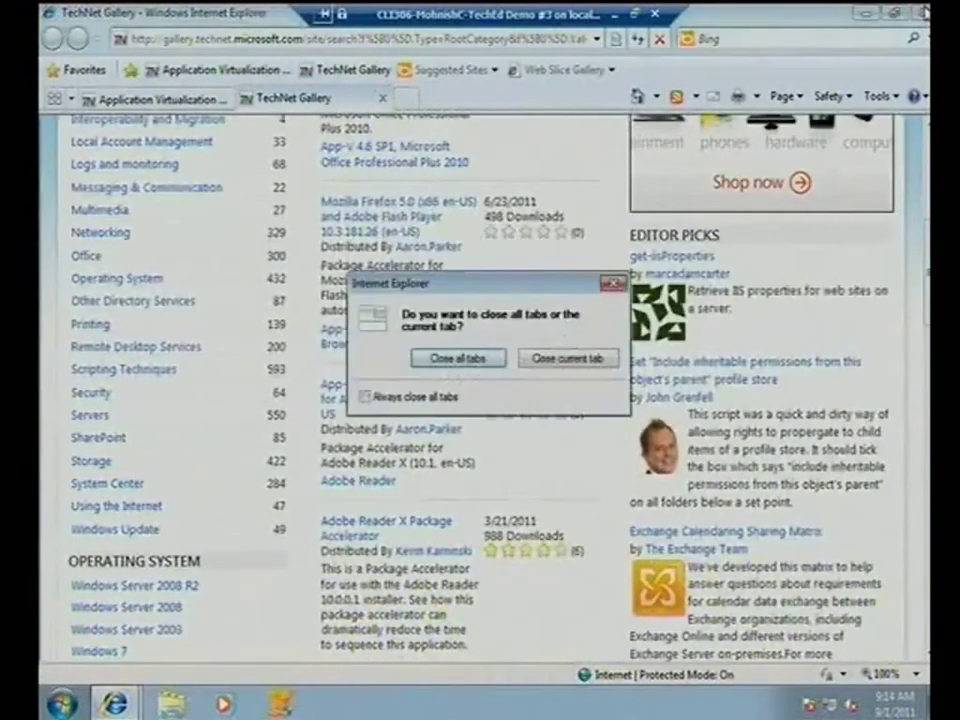
click(456, 358)
- Open Adobe Reader 9.cab from the desktop in a maximized window, look through its contents to Readme.rtf, and close it
click(72, 330)
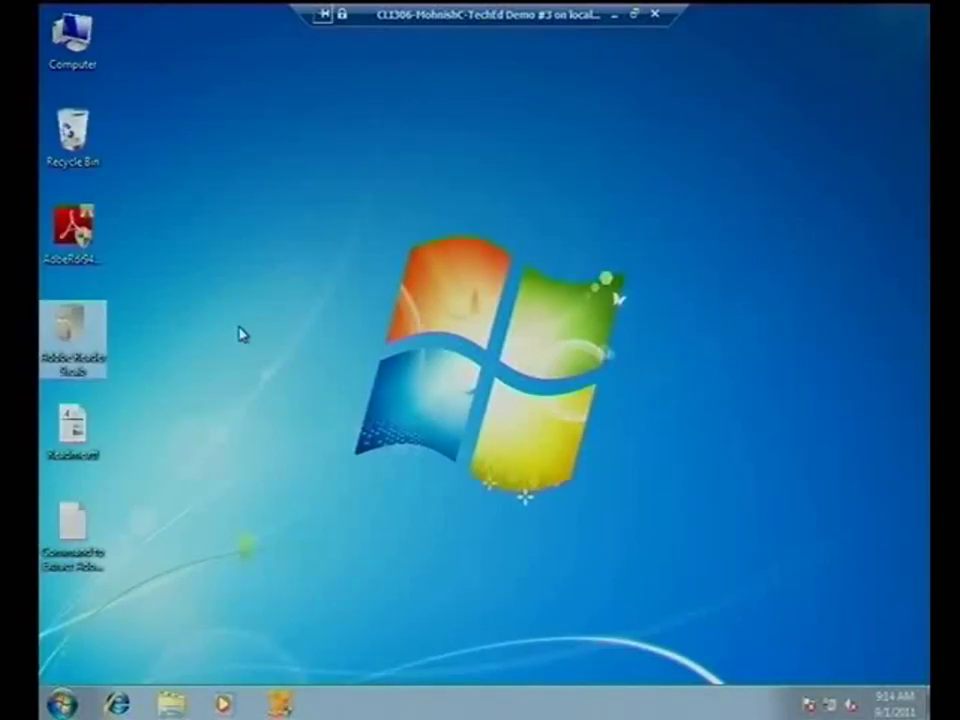
double_click(88, 322)
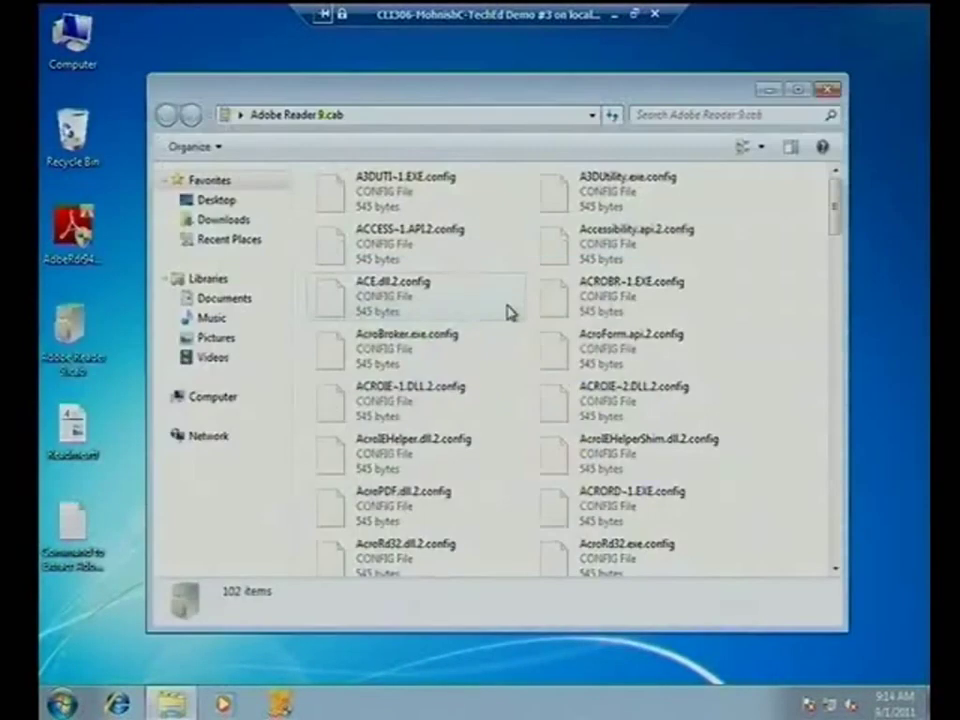
double_click(508, 87)
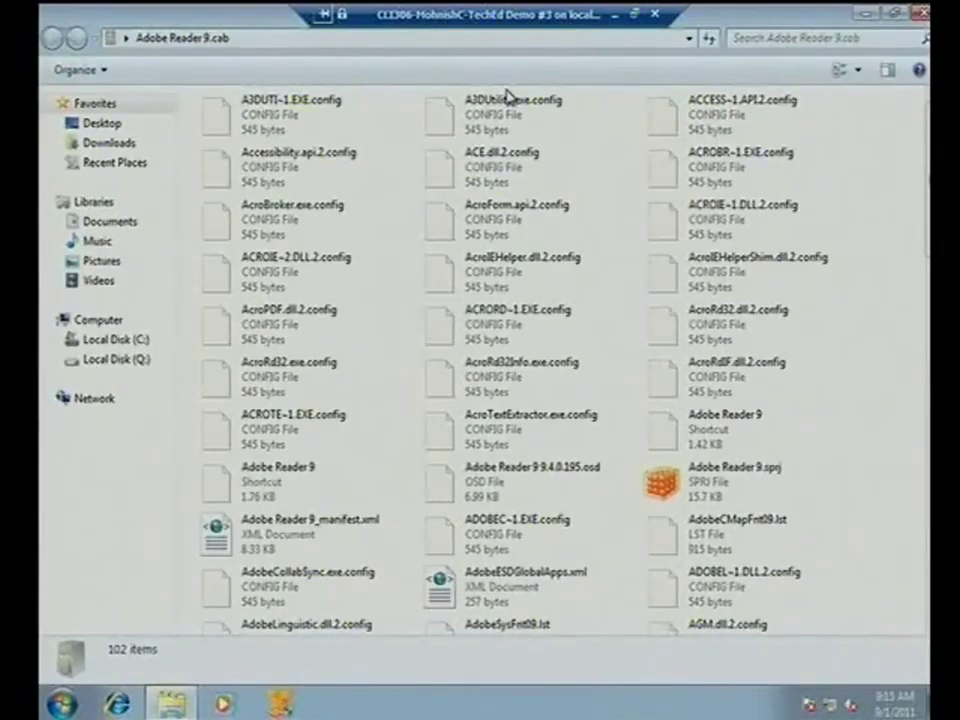
scroll(760, 300, down, 5)
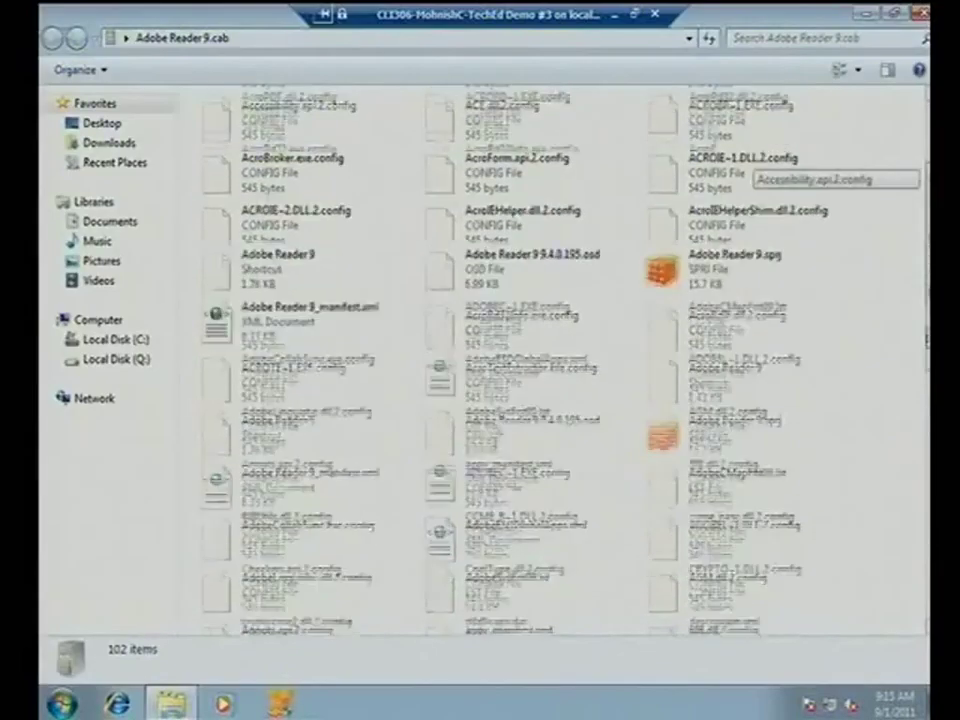
scroll(760, 300, down, 3)
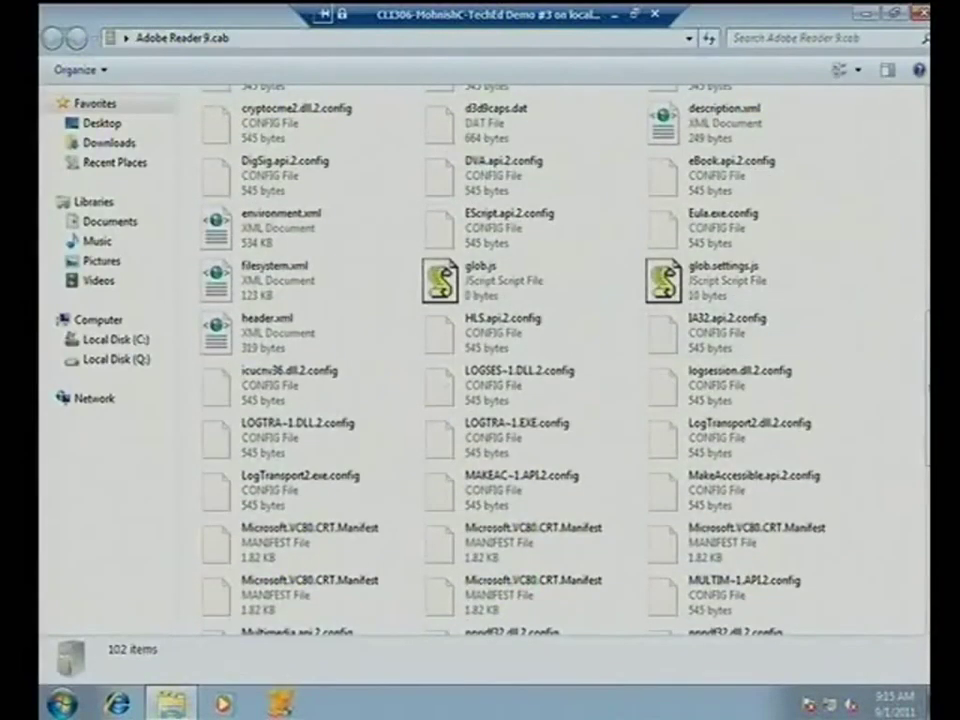
scroll(760, 360, down, 8)
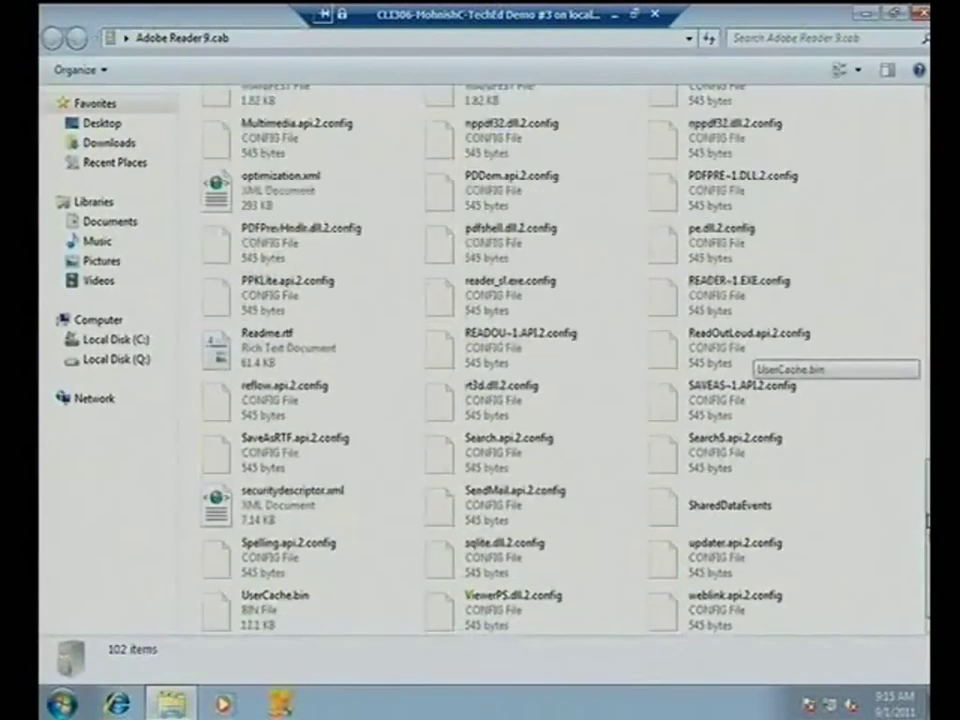
click(268, 363)
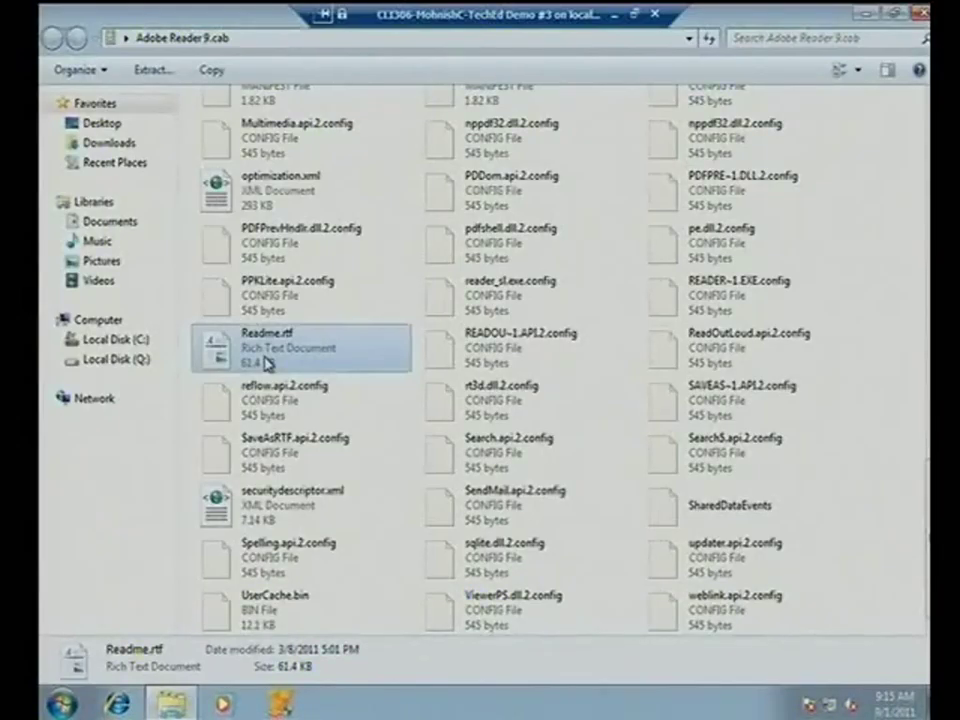
double_click(36, 10)
- Open the desktop Readme.rtf in a maximized window, review the accelerator's requirements, and highlight the AdbeRdr940_en_US.exe MSI extraction command
double_click(72, 440)
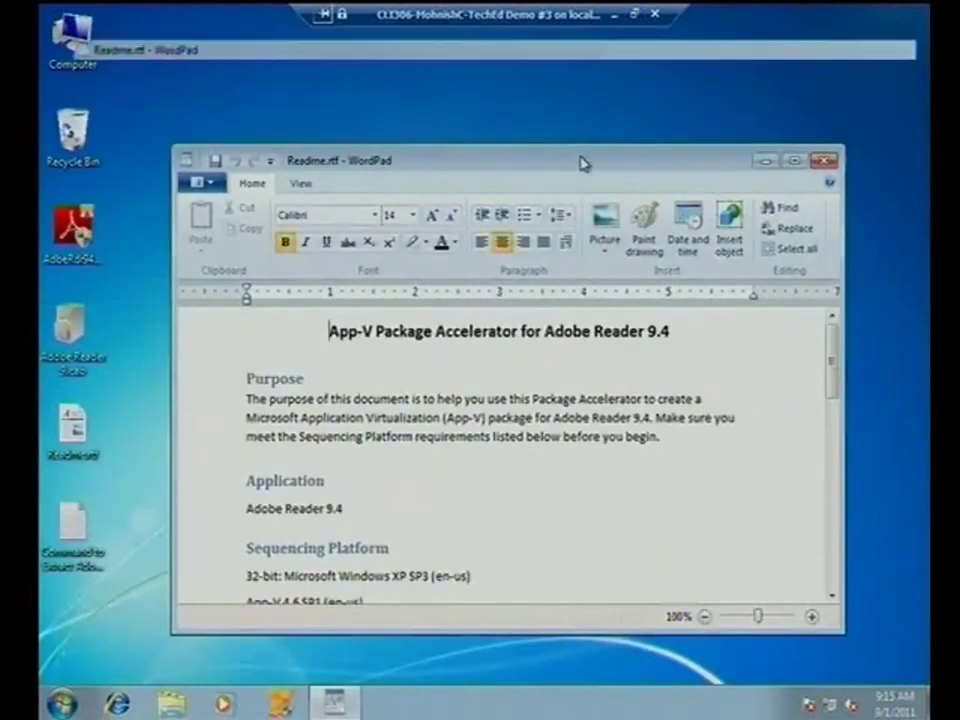
double_click(583, 163)
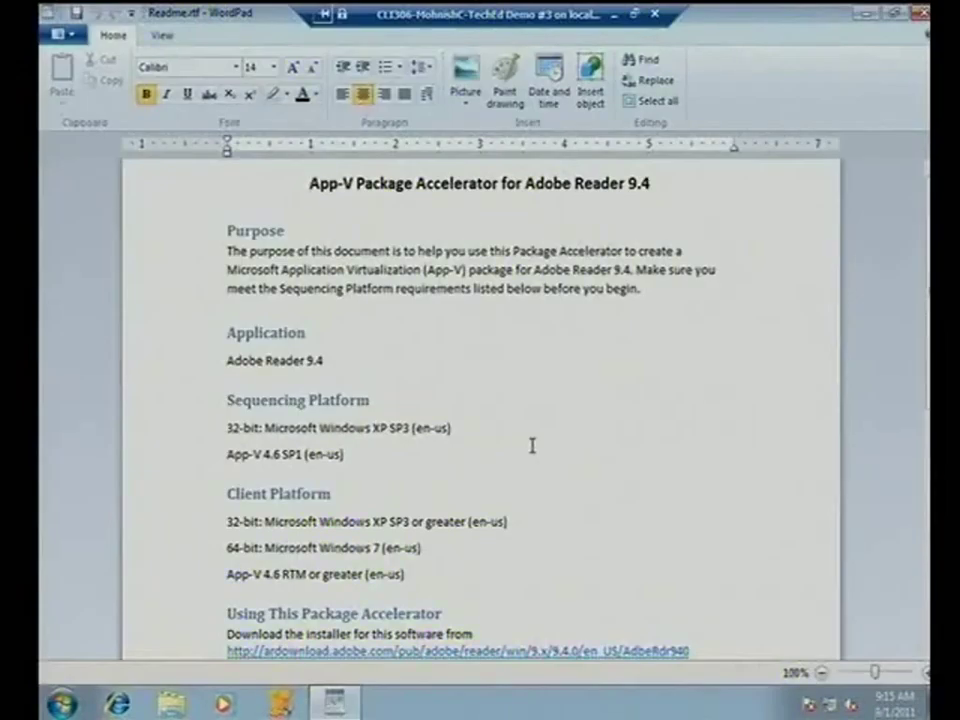
scroll(532, 446, down, 5)
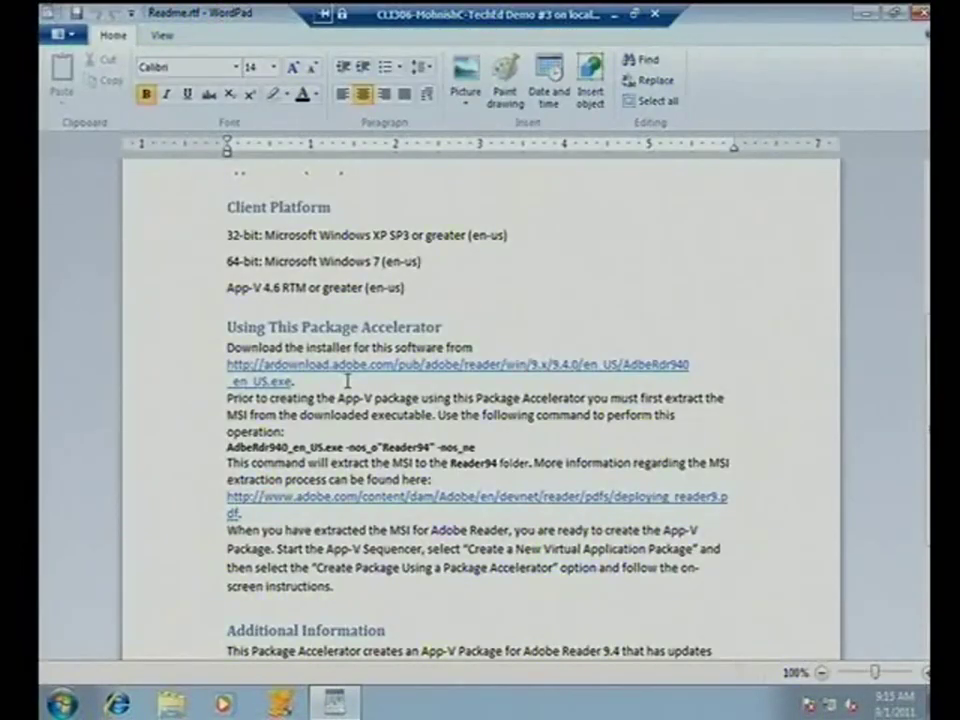
drag(226, 447, 432, 448)
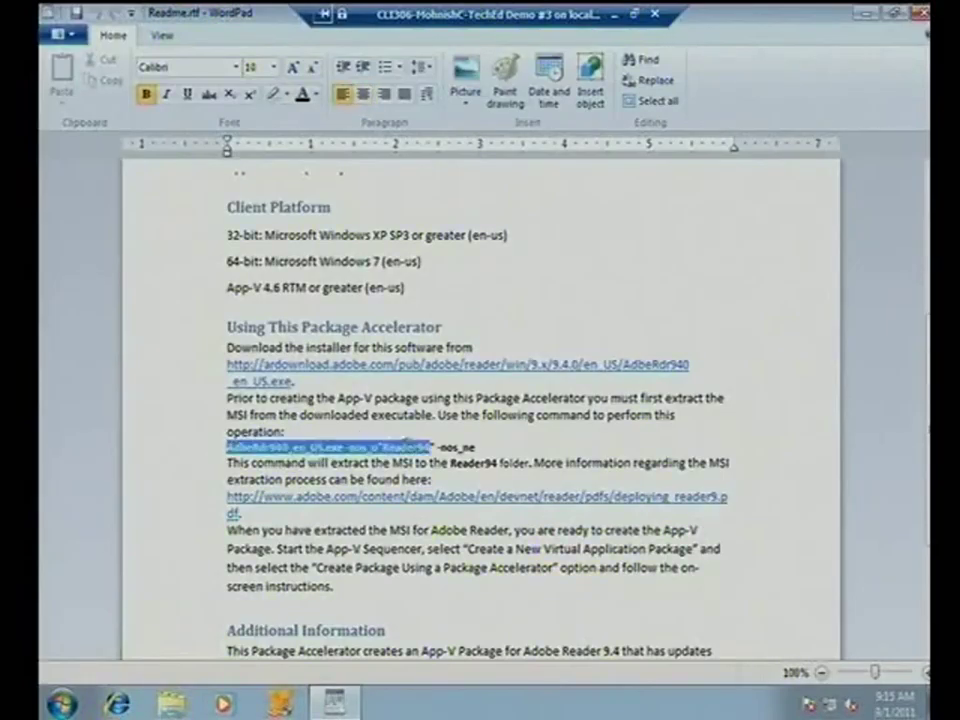
drag(226, 447, 479, 451)
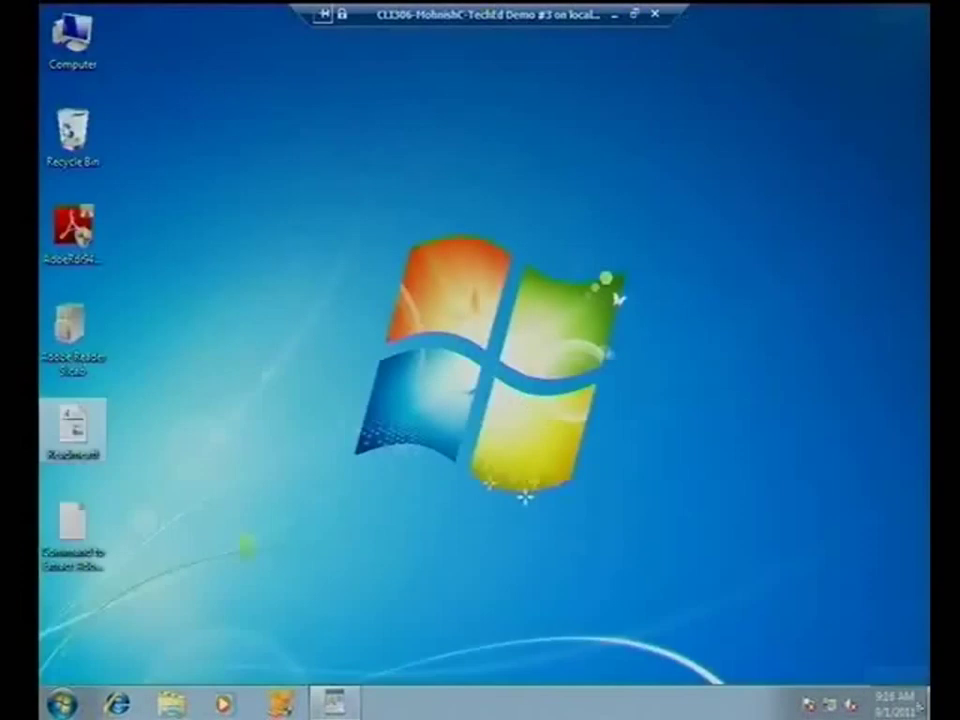
- Open Command to Extract Adobe.txt from the desktop and copy its entire AdbeRdr940_en_US.exe extraction command
double_click(78, 524)
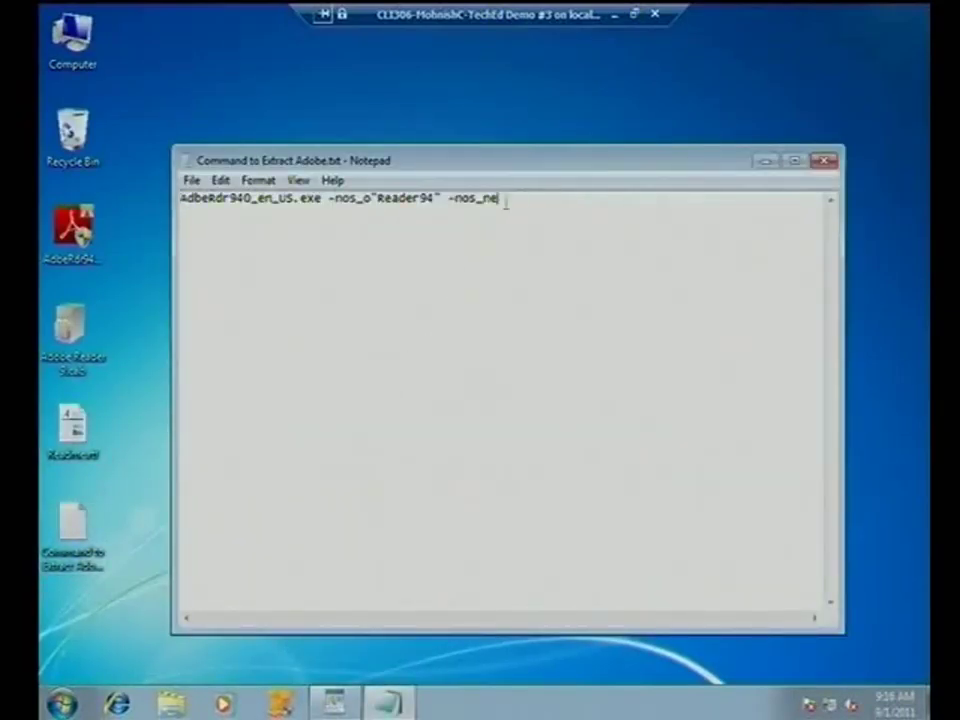
drag(514, 201, 117, 218)
key(cmd+c)
- Launch the Command Prompt and change the working directory to Desktop
click(62, 703)
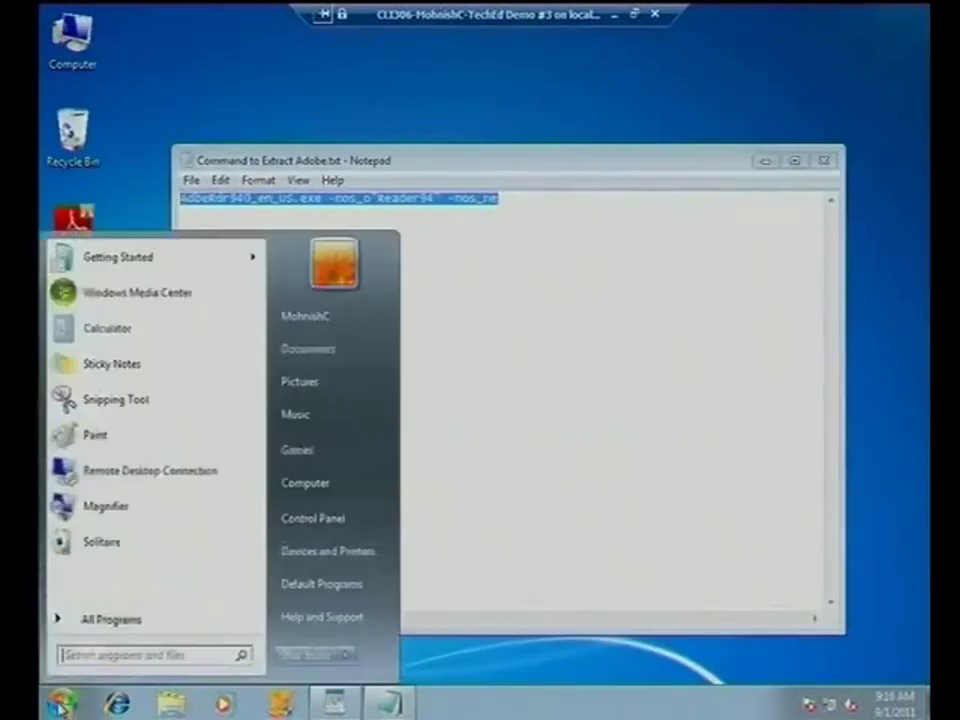
text(cmd)
key(Return)
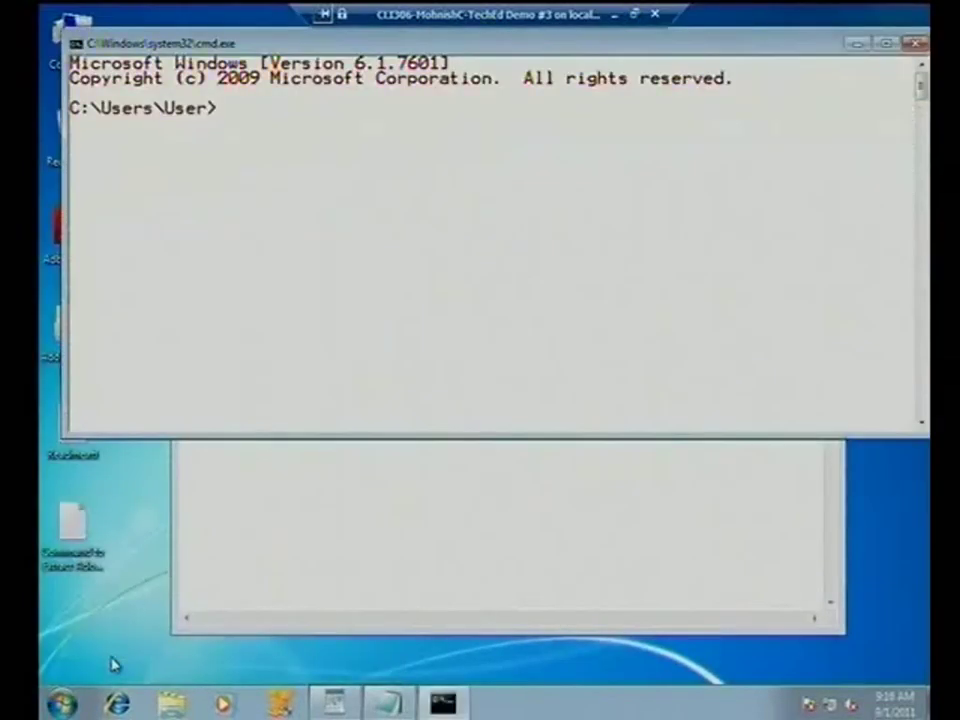
text(cd Desktop)
key(Return)
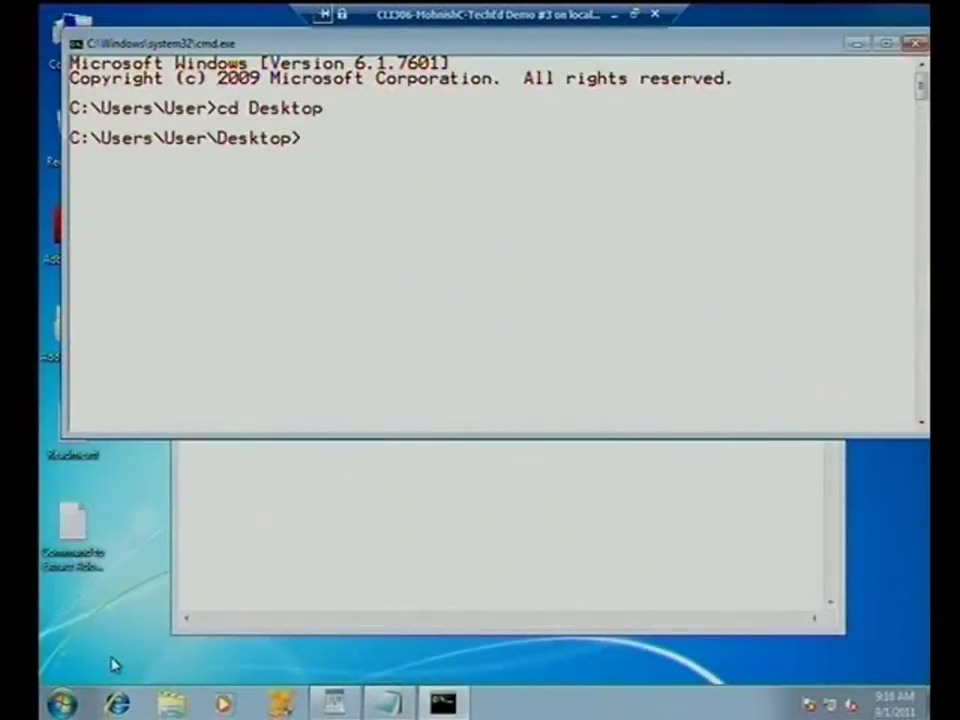
- Paste and run the copied command AdbeRdr940_en_US.exe -nos_o"Reader94" -nos_ne, allowing Adobe Reader 9 to make changes to the computer
right_click(112, 665)
click(296, 264)
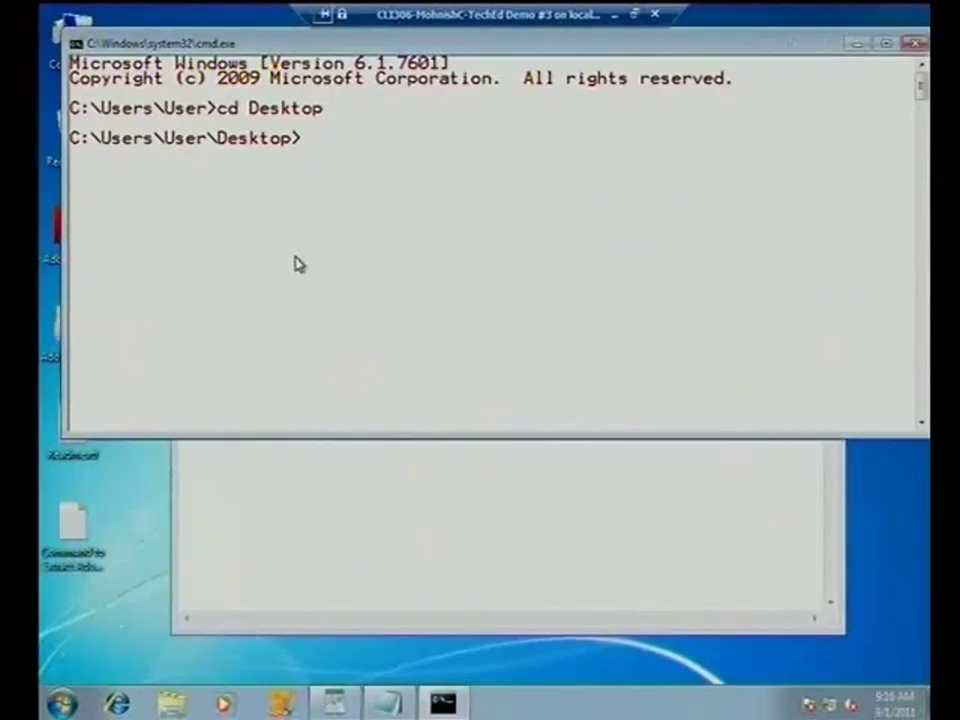
right_click(296, 258)
click(330, 311)
key(Return)
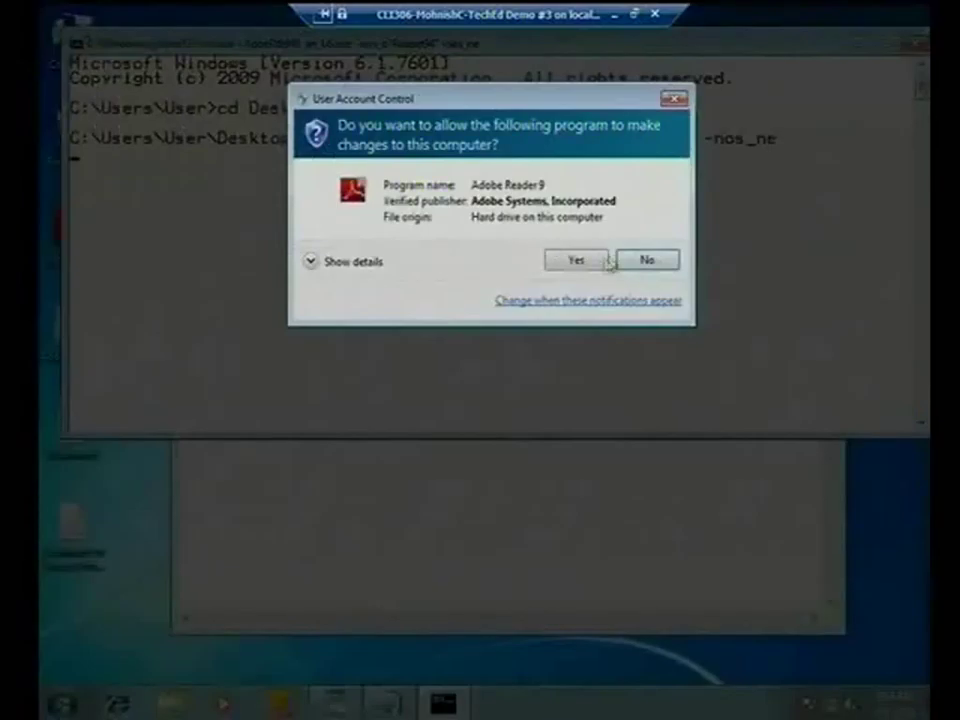
click(574, 260)
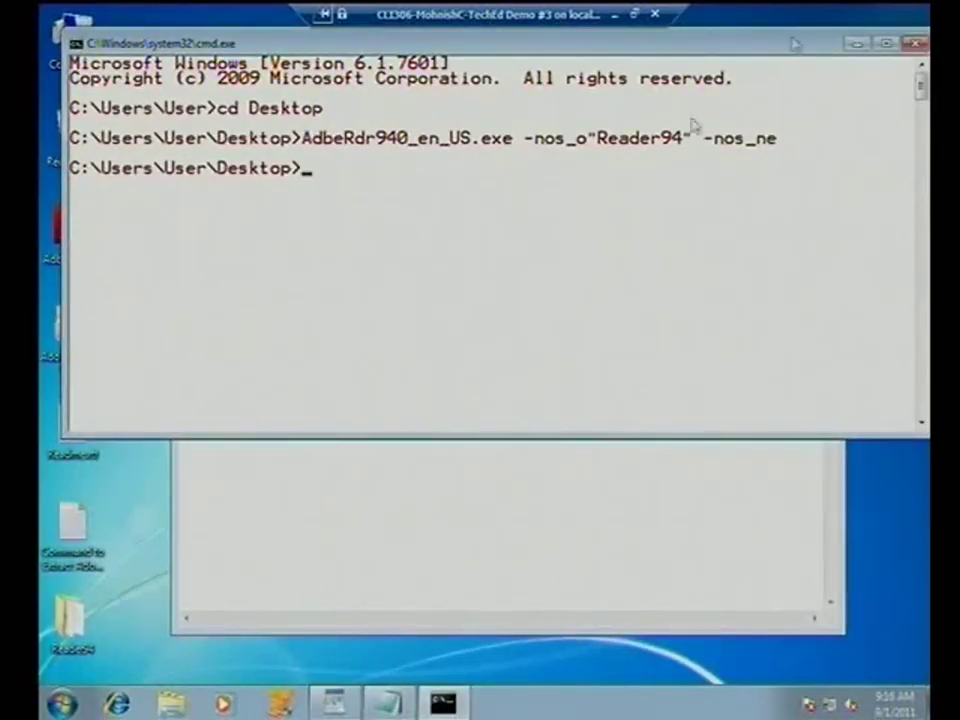
- Close the Command Prompt and check the extracted setup files in the desktop Reader94 folder
click(914, 44)
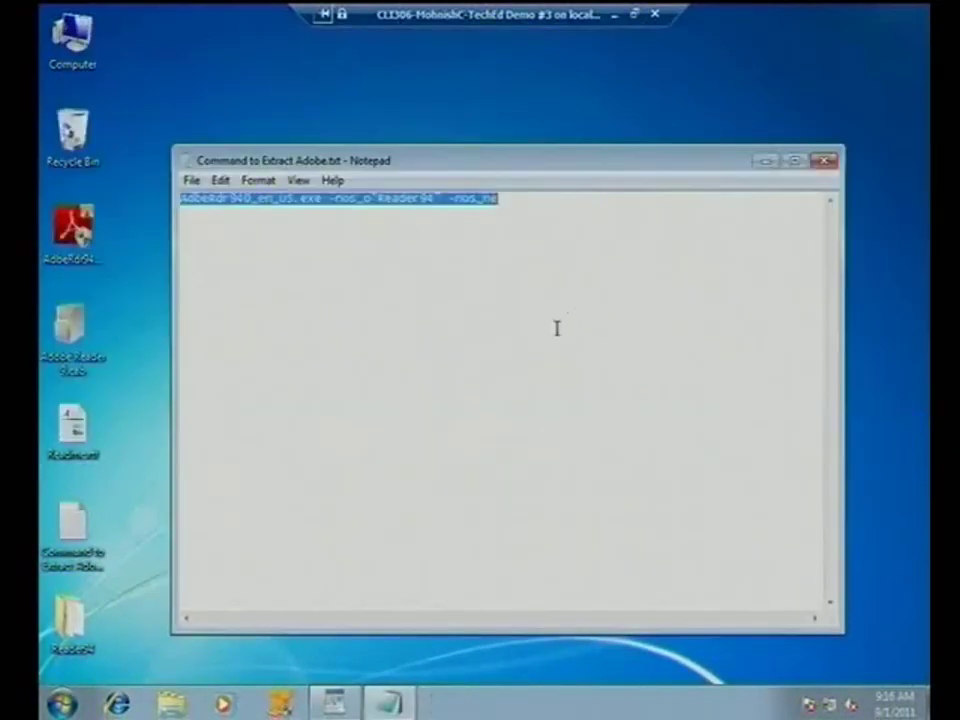
double_click(67, 640)
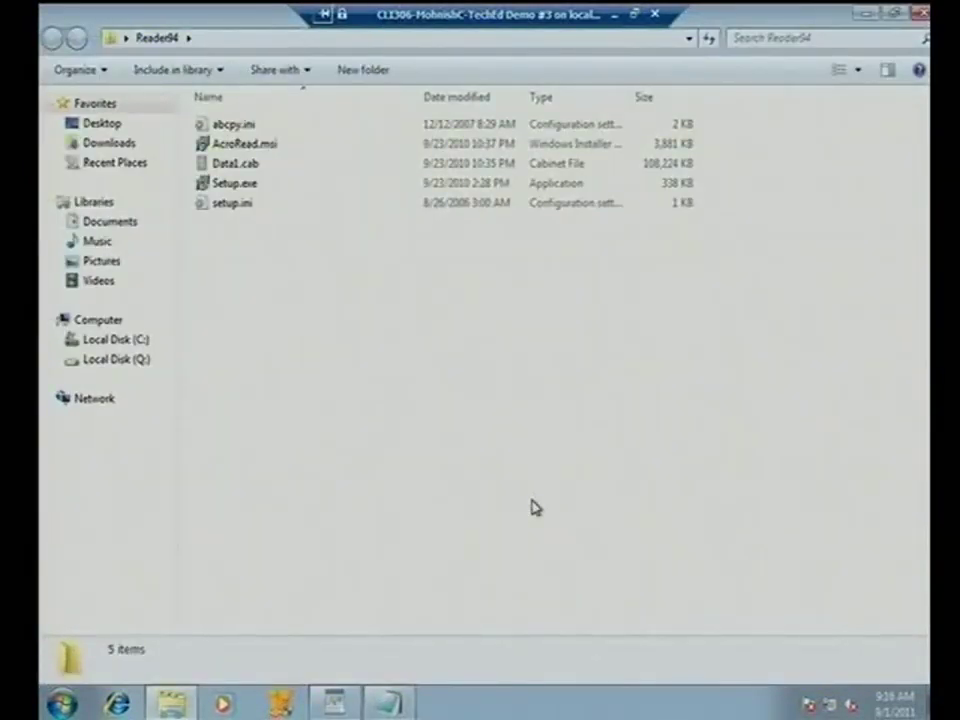
click(920, 13)
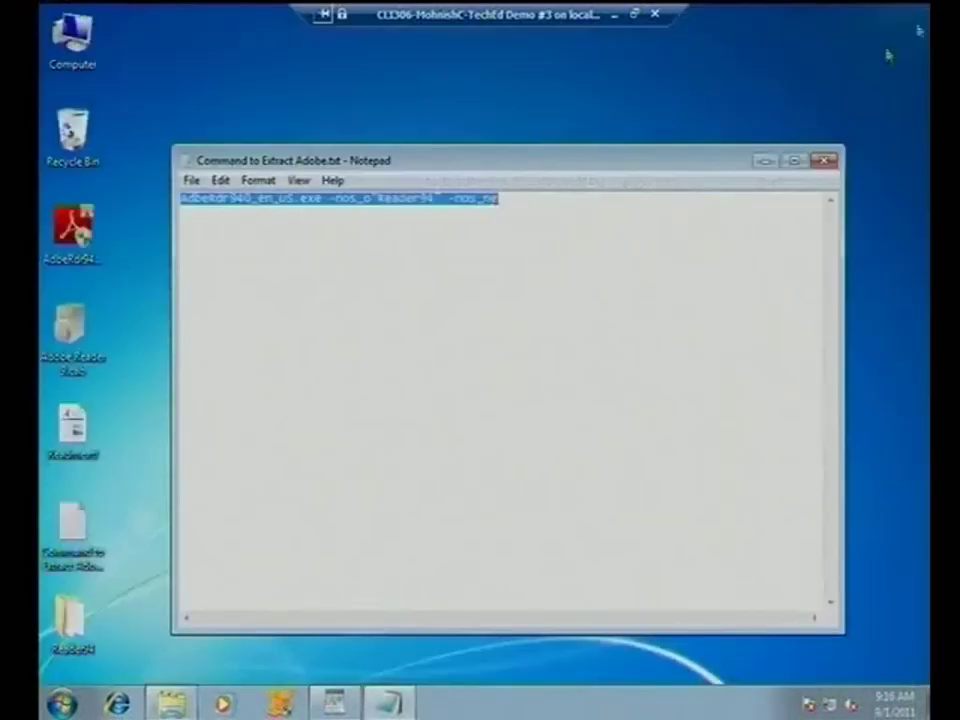
- Launch the Application Virtualization Sequencer with permission to make changes, and close the extraction command file and the readme document
click(280, 706)
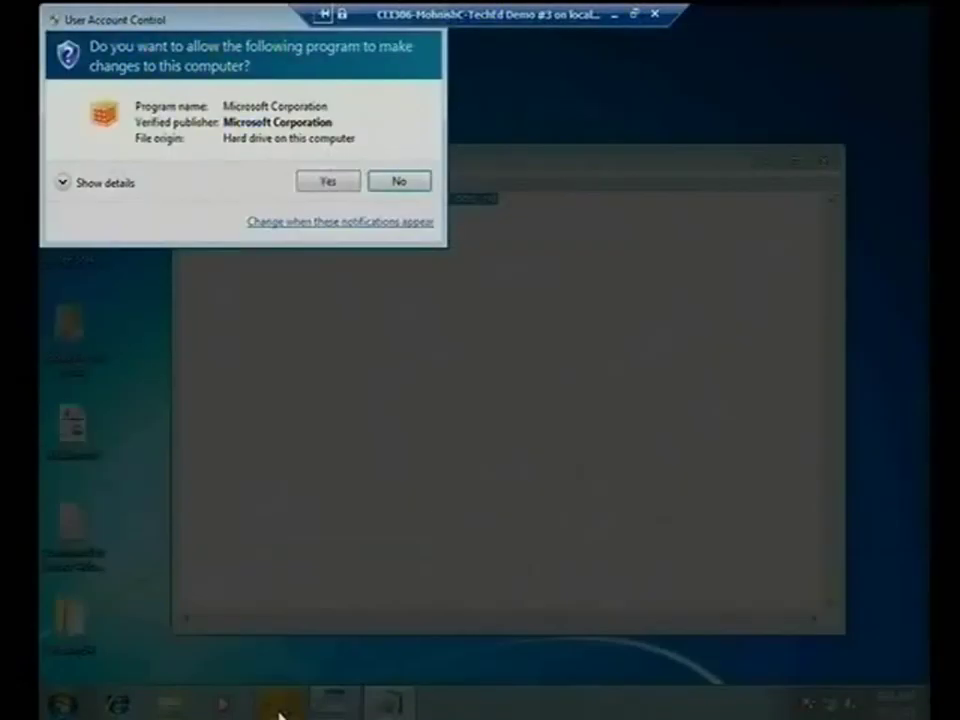
click(326, 184)
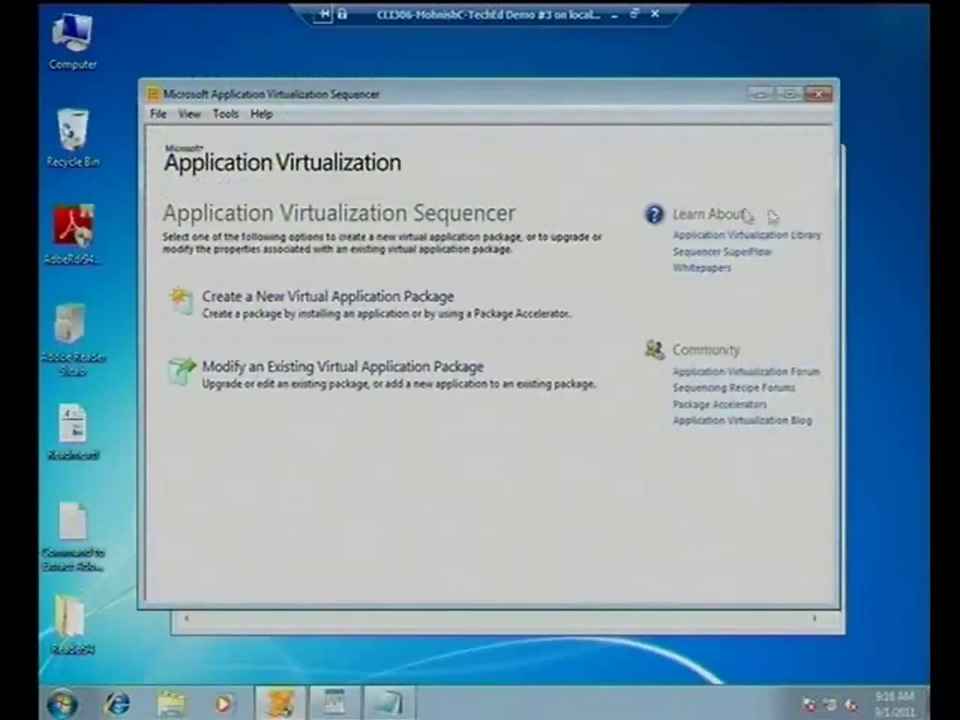
click(825, 161)
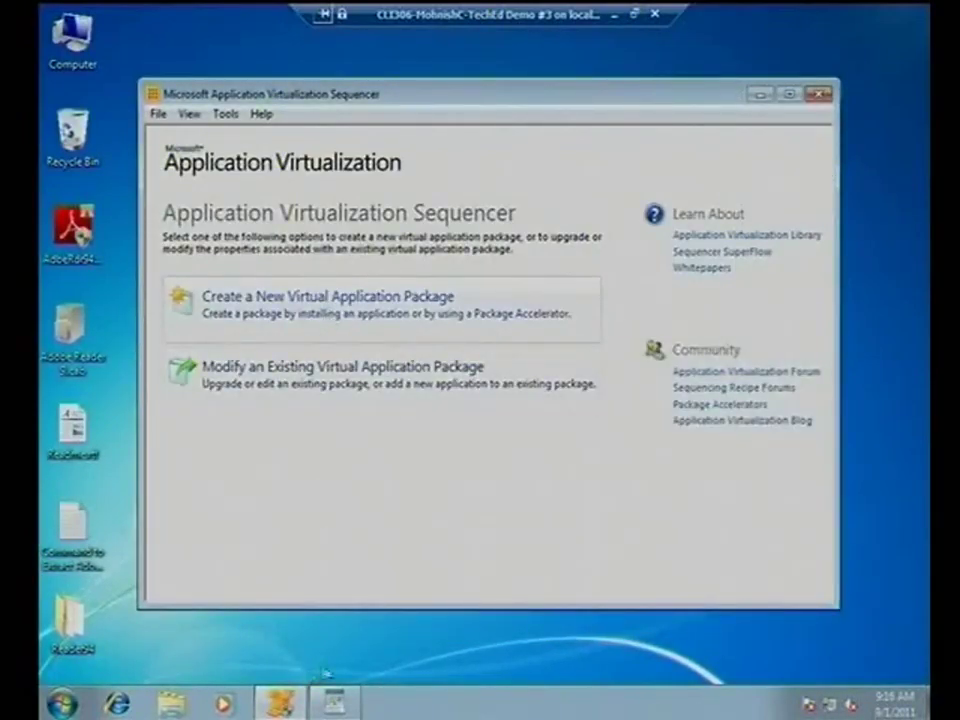
click(333, 702)
key(alt+F4)
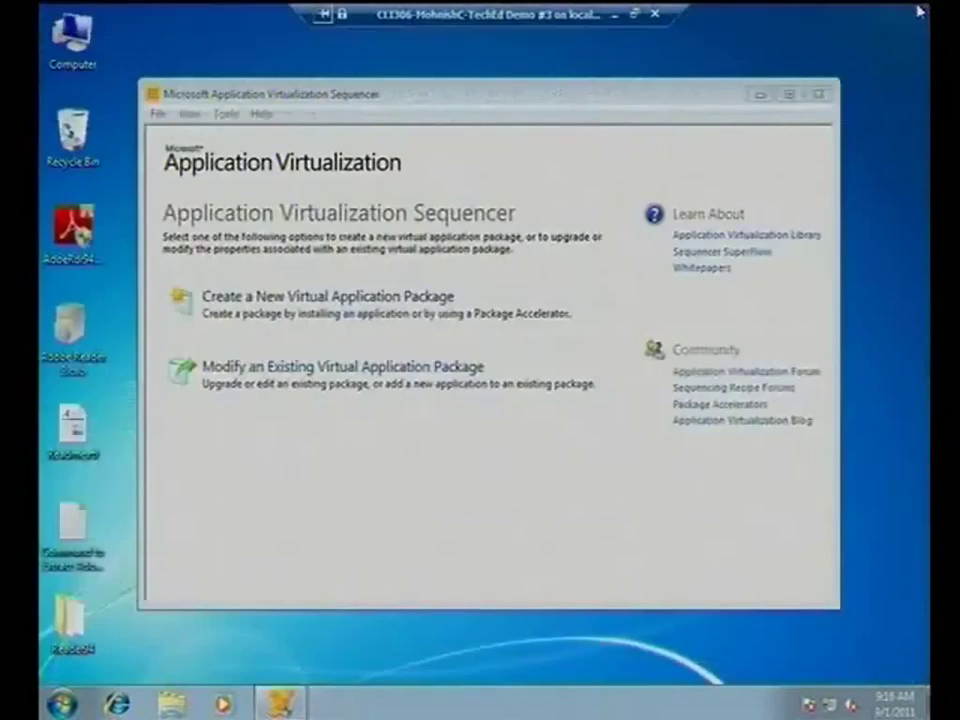
- Start a new virtual application package with the Create Package Using a Package Accelerator method
click(354, 328)
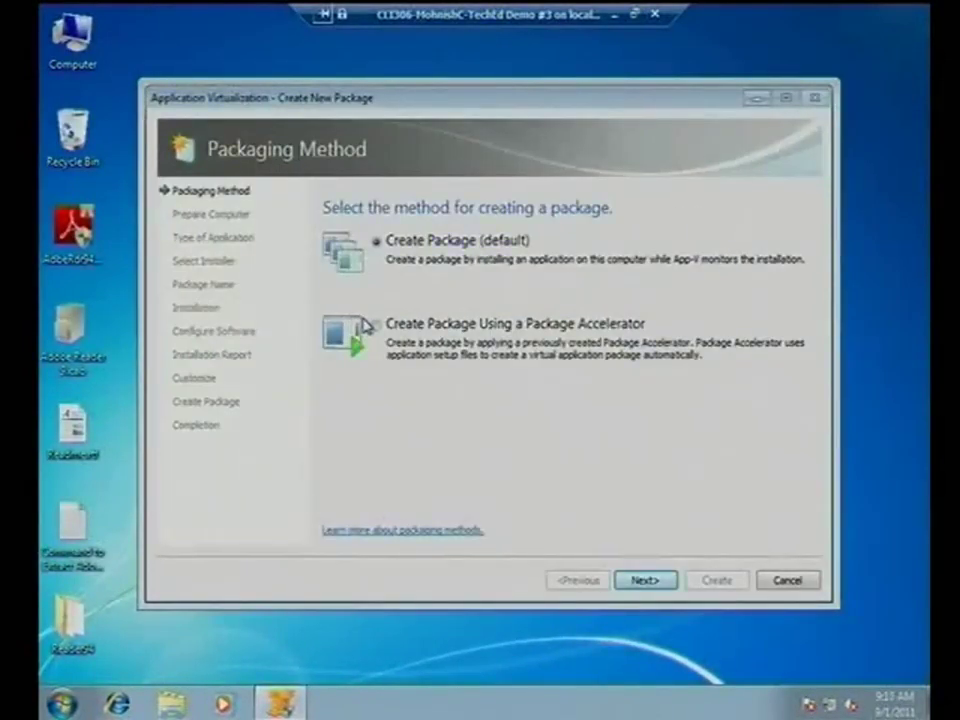
click(377, 326)
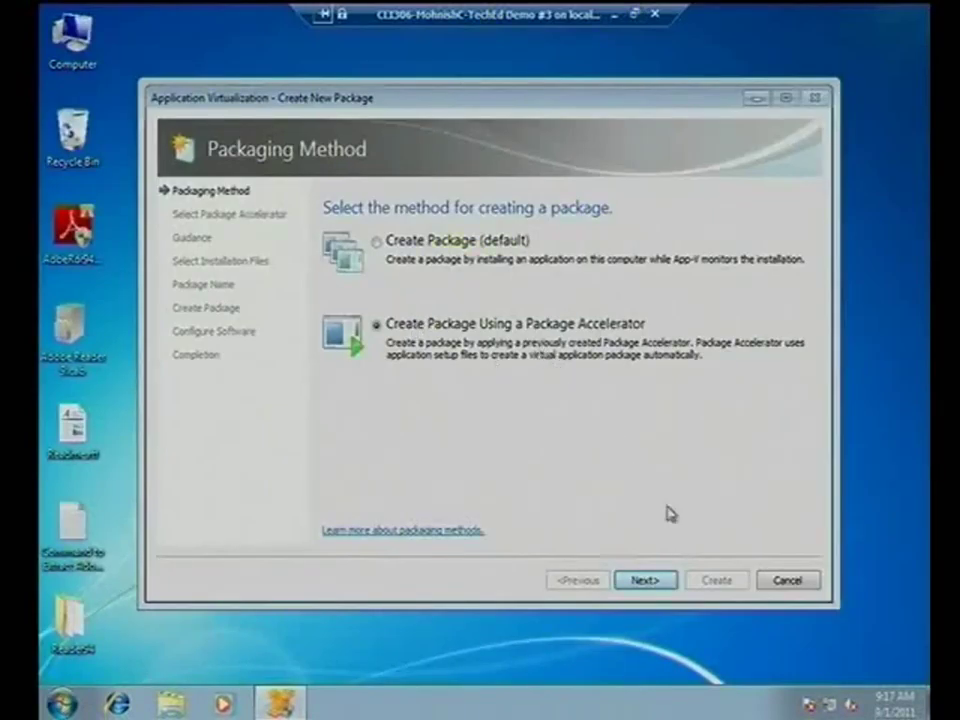
click(645, 580)
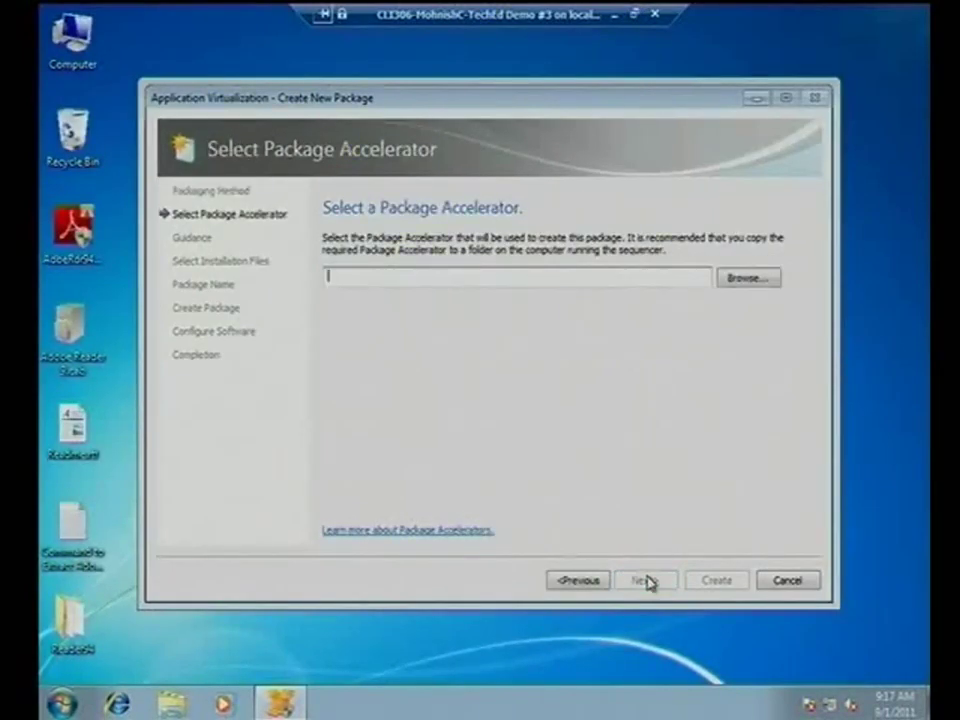
- Select Adobe Reader 9.cab from the desktop as the package accelerator and continue to the guidance page
click(746, 282)
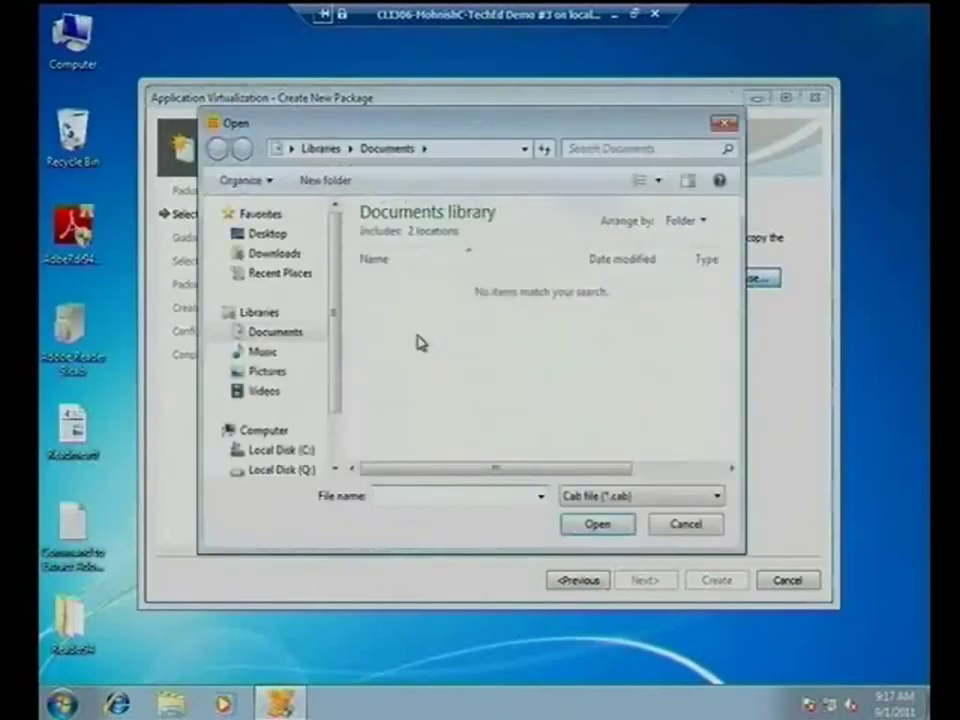
click(266, 234)
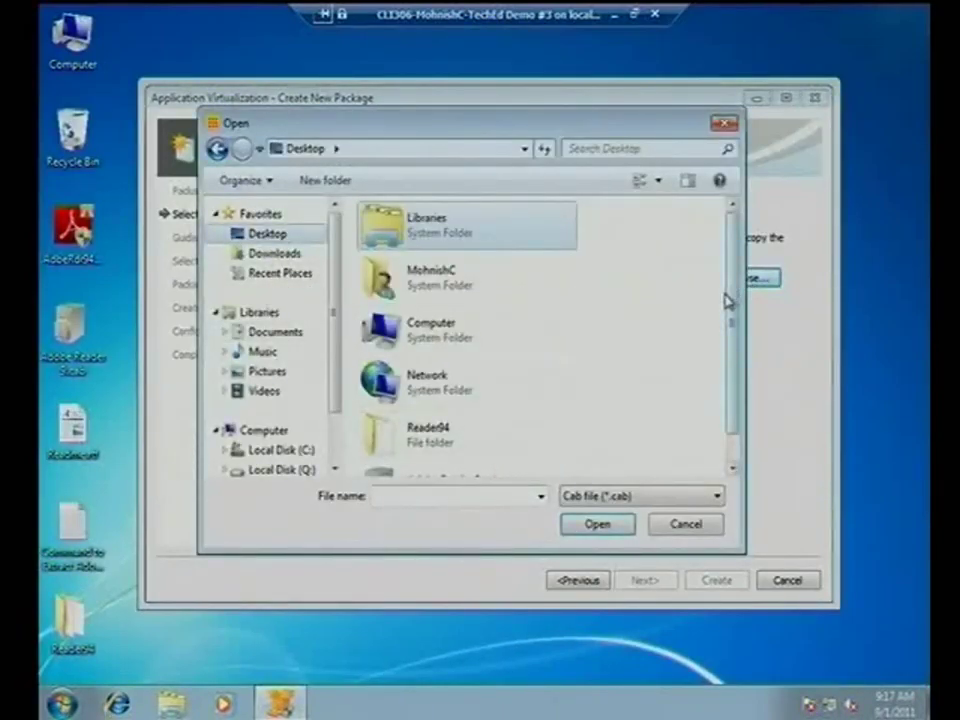
scroll(731, 302, down, 1)
click(461, 452)
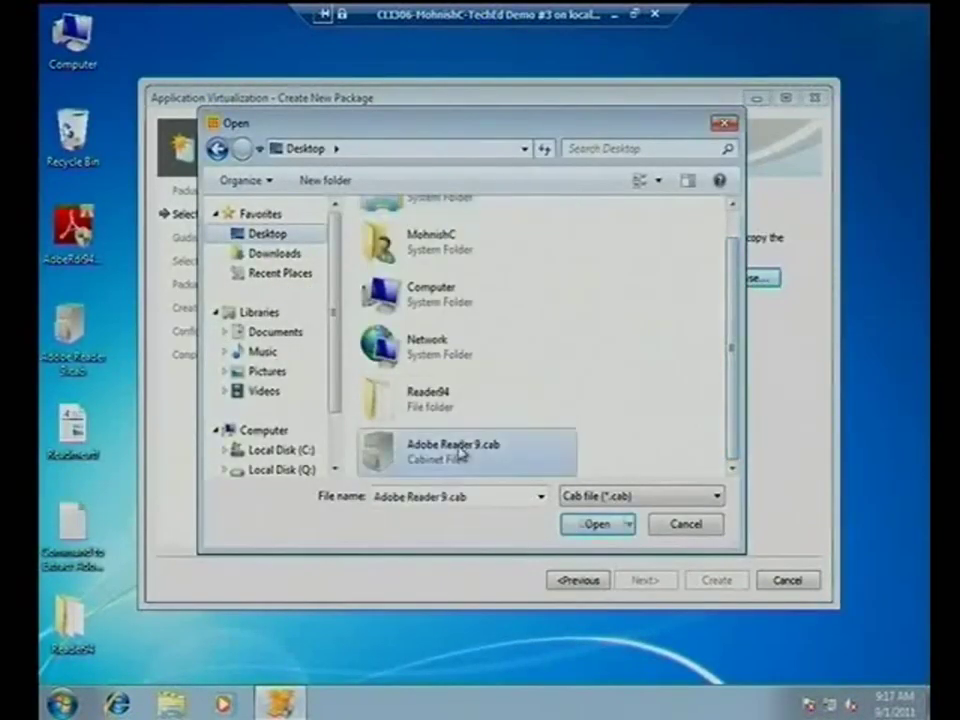
click(601, 532)
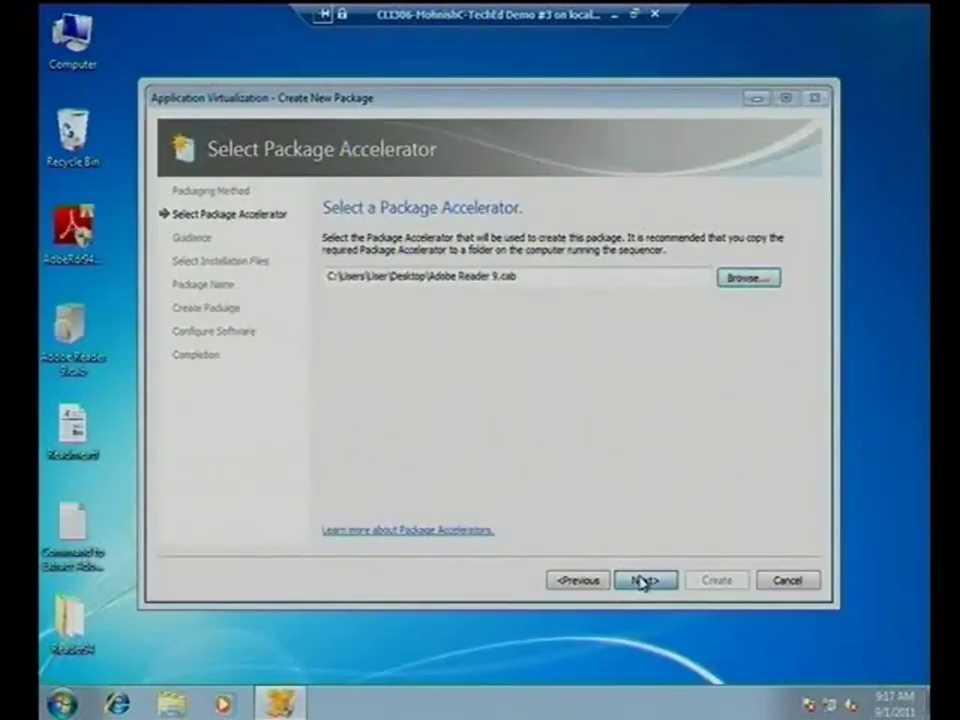
click(643, 581)
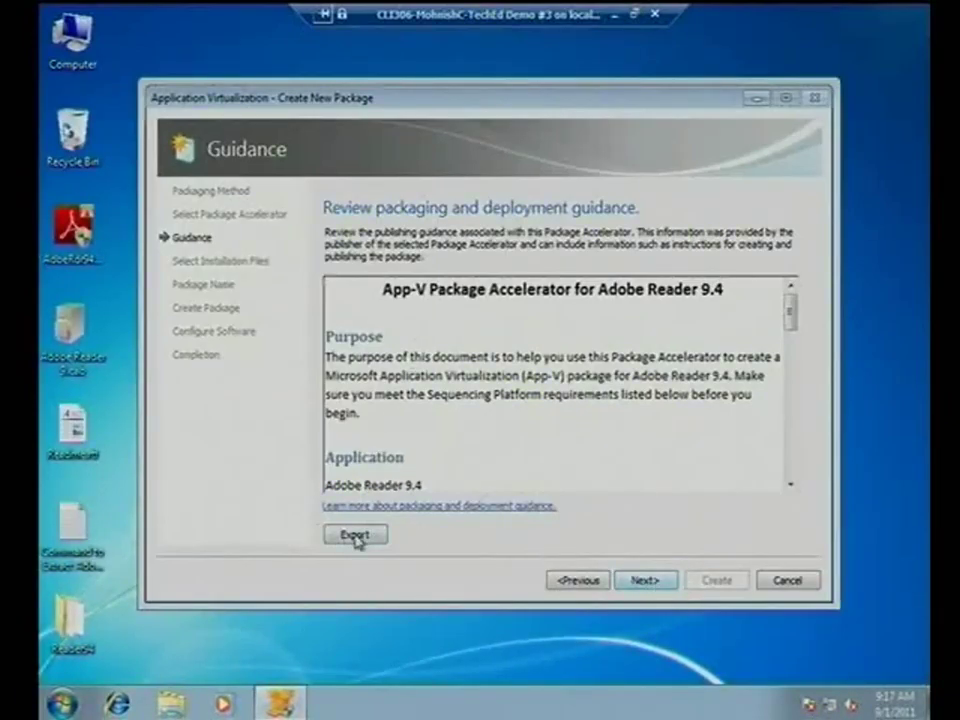
- Accept the packaging guidance and choose the desktop Reader94 folder as the source of the installation files
click(663, 584)
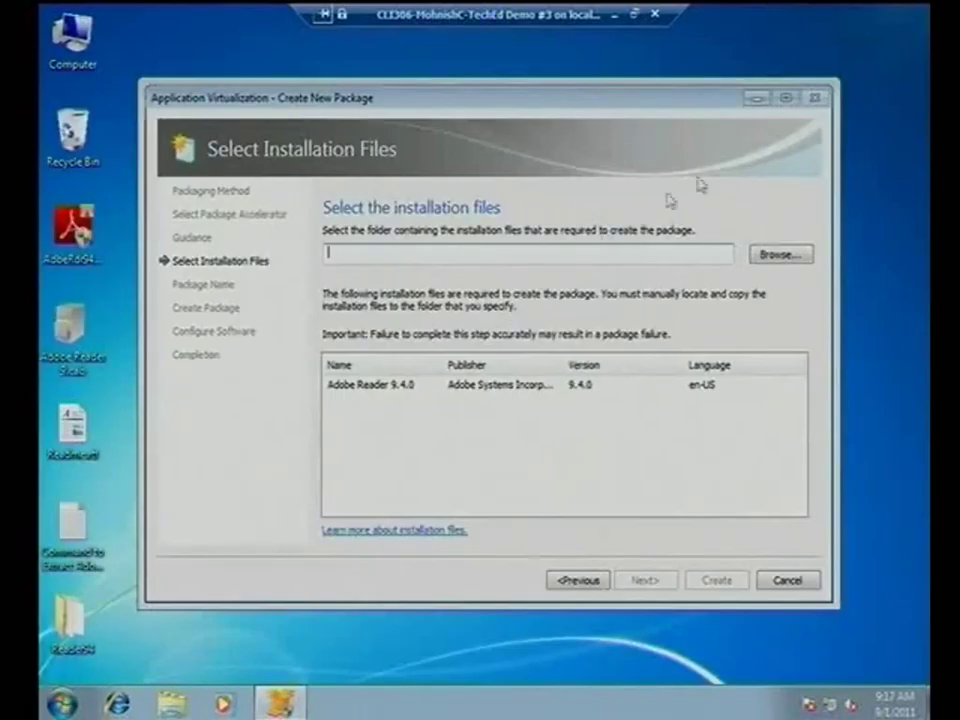
click(780, 253)
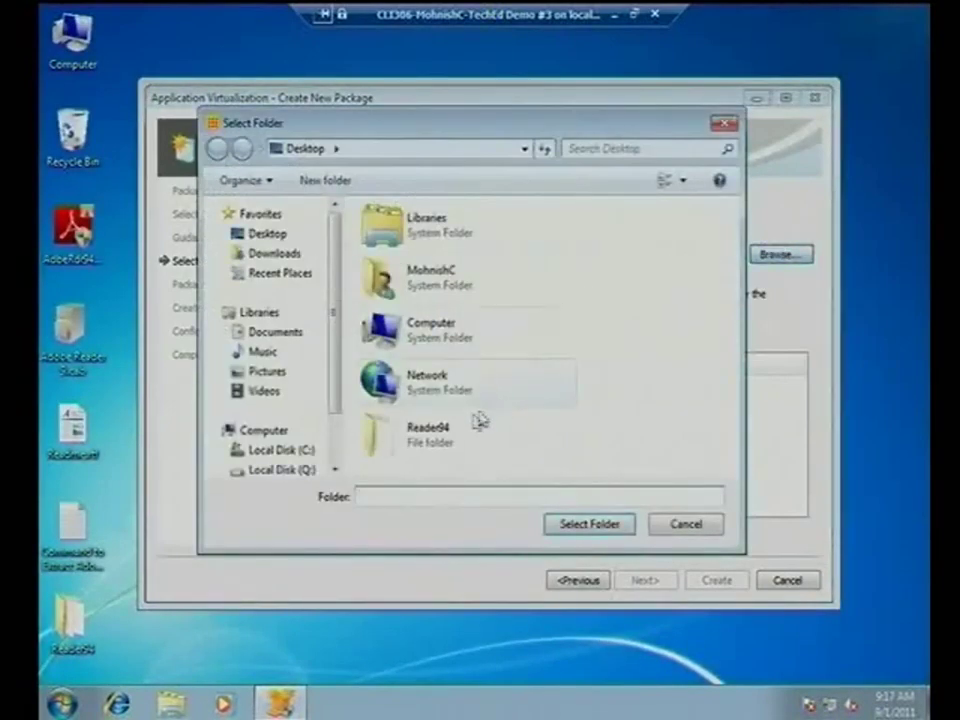
click(422, 436)
click(590, 525)
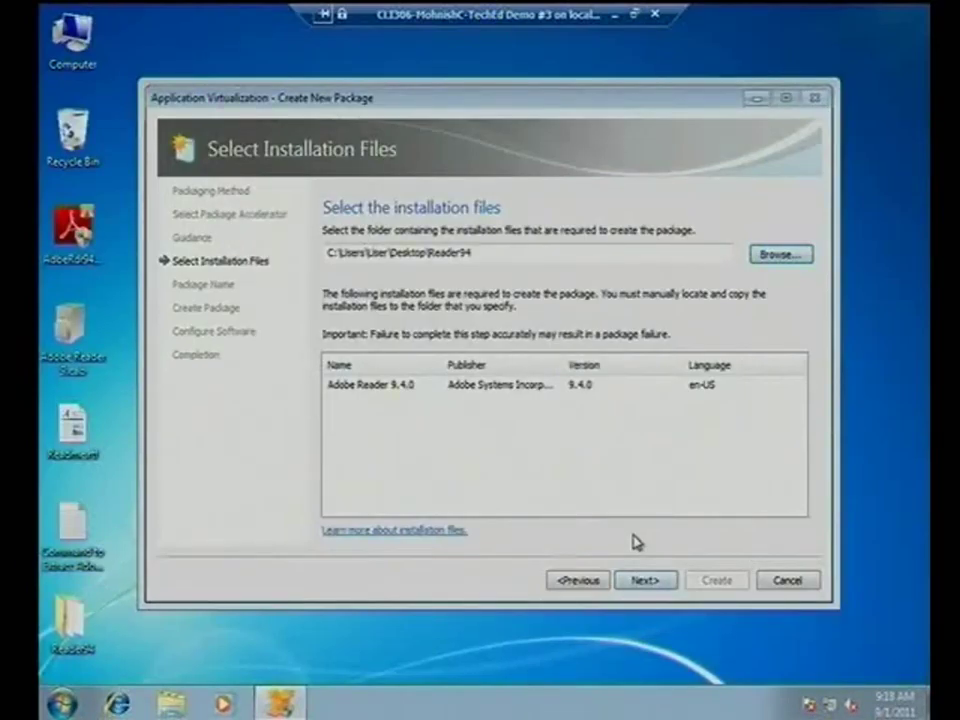
click(660, 581)
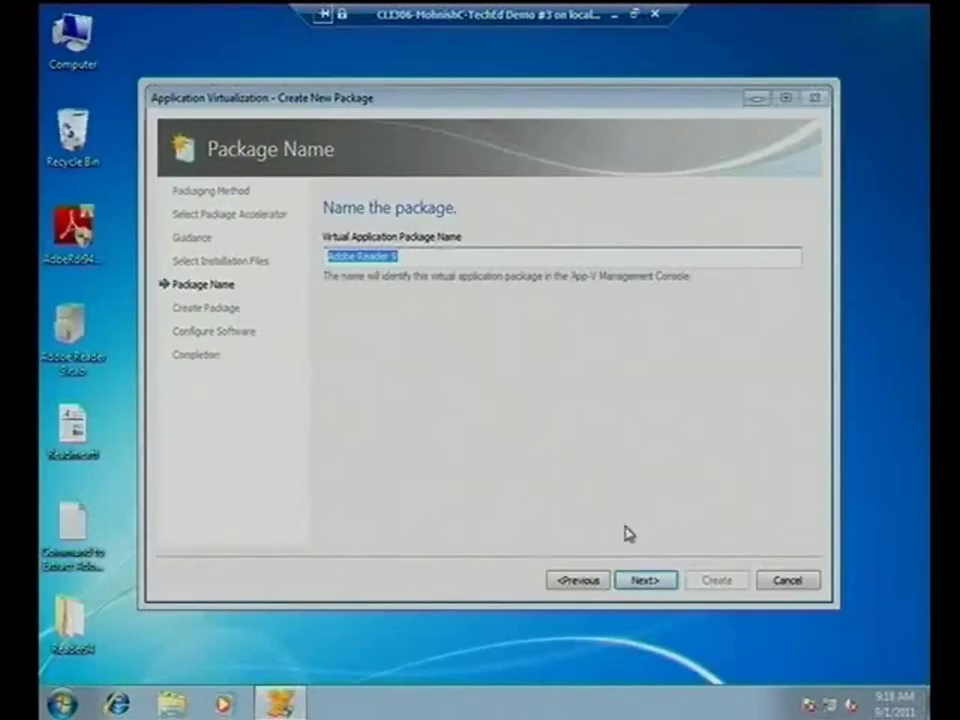
- Keep the package name Adobe Reader 9, turn off package compression, and create the package in the default save location
click(645, 581)
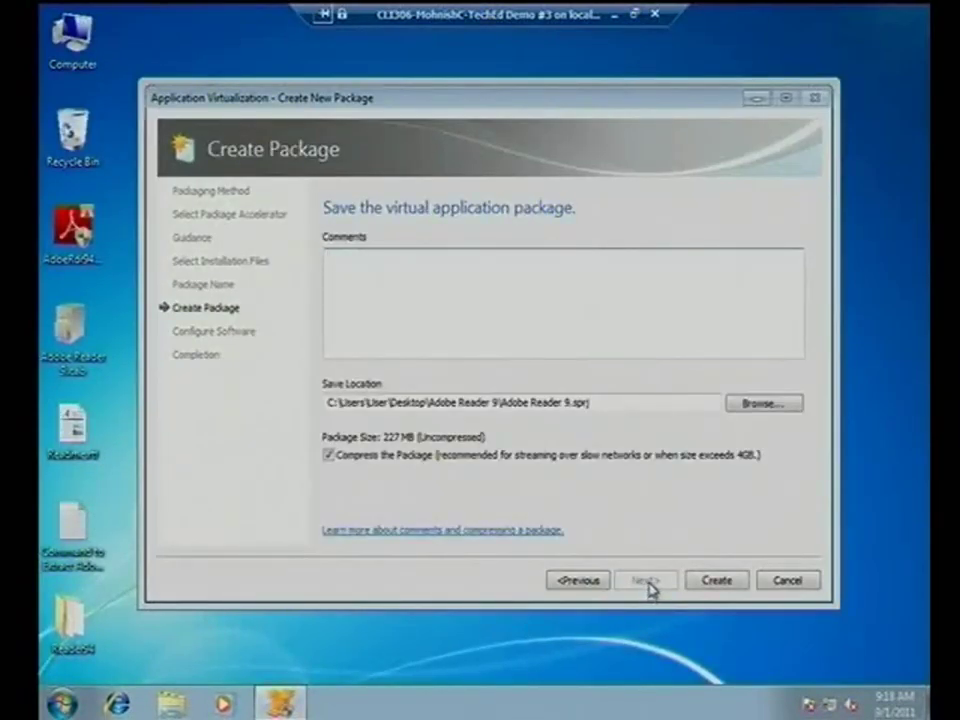
click(714, 584)
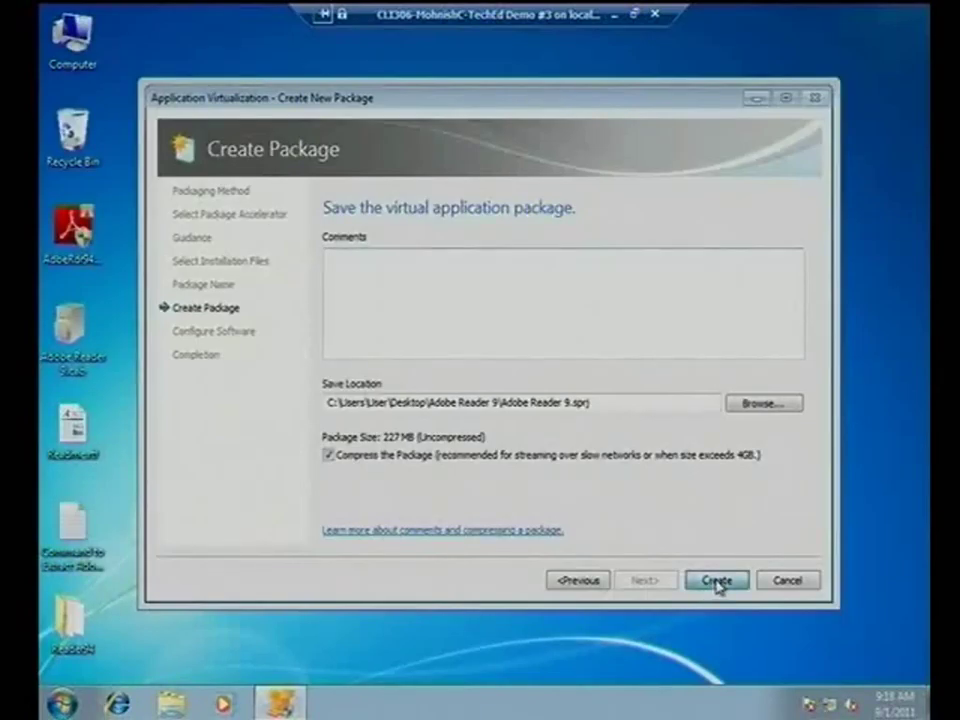
click(406, 456)
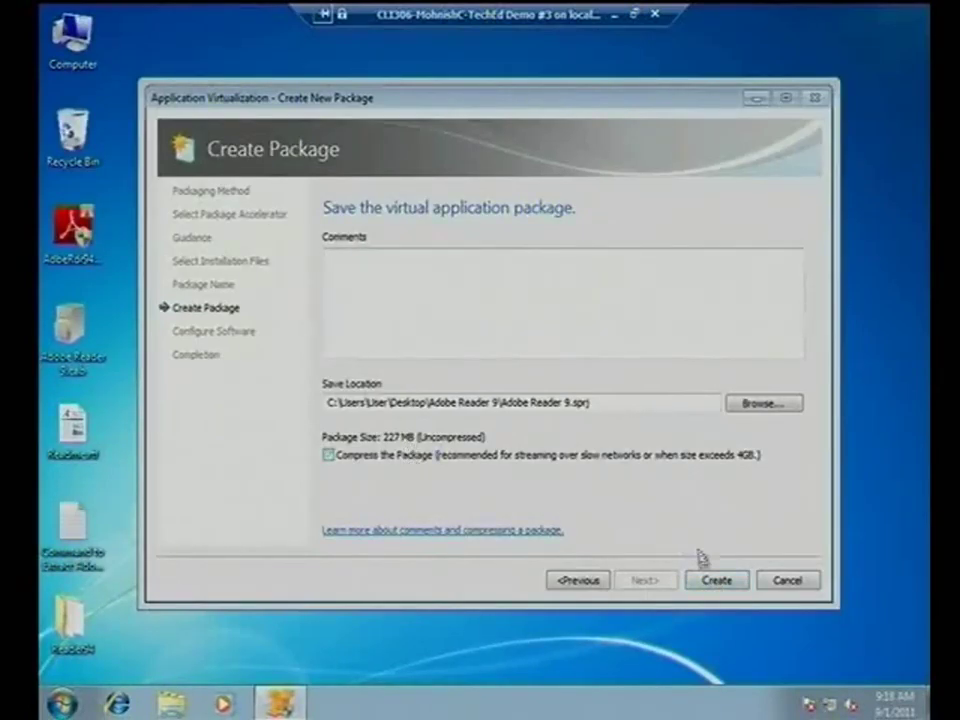
click(716, 582)
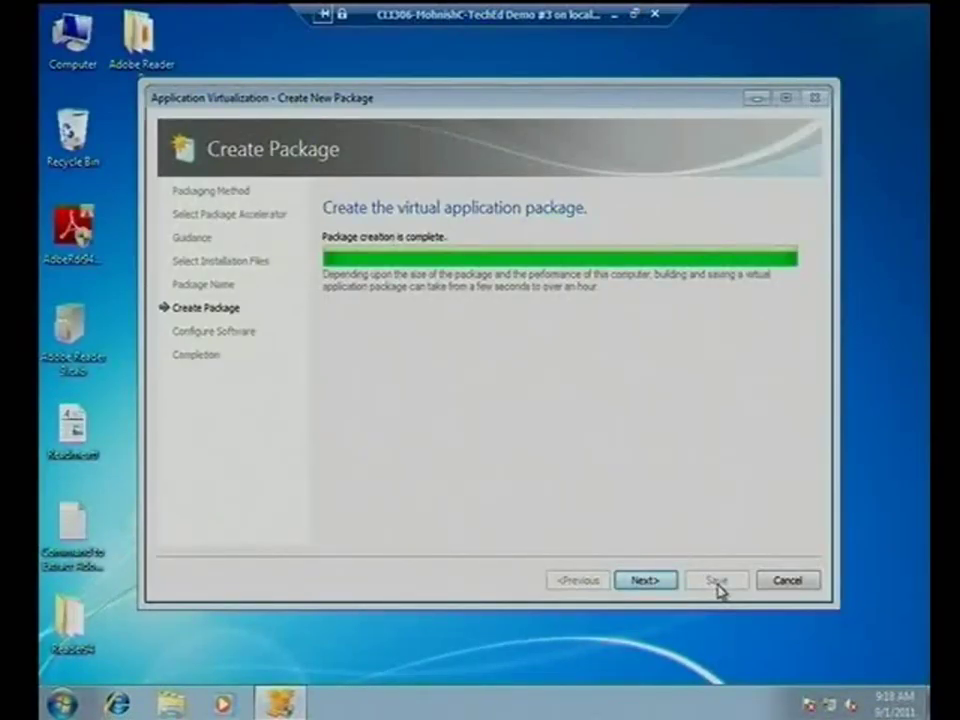
- Skip the software configuration with its first-use tasks and finalize the package, repositioning the wizard window while it processes
click(648, 580)
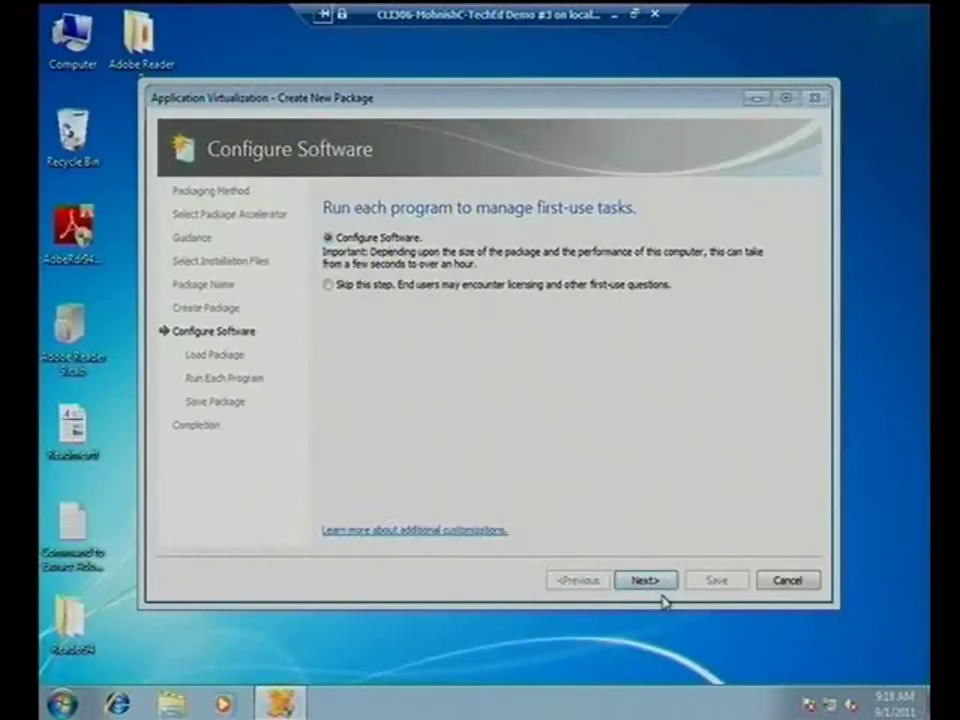
click(441, 289)
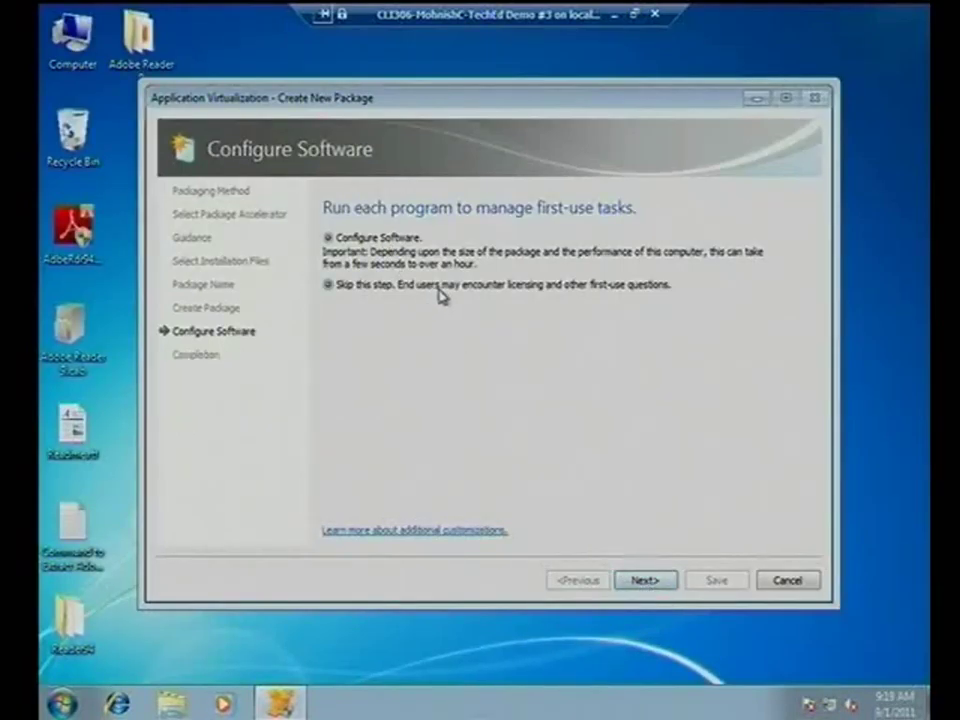
click(657, 588)
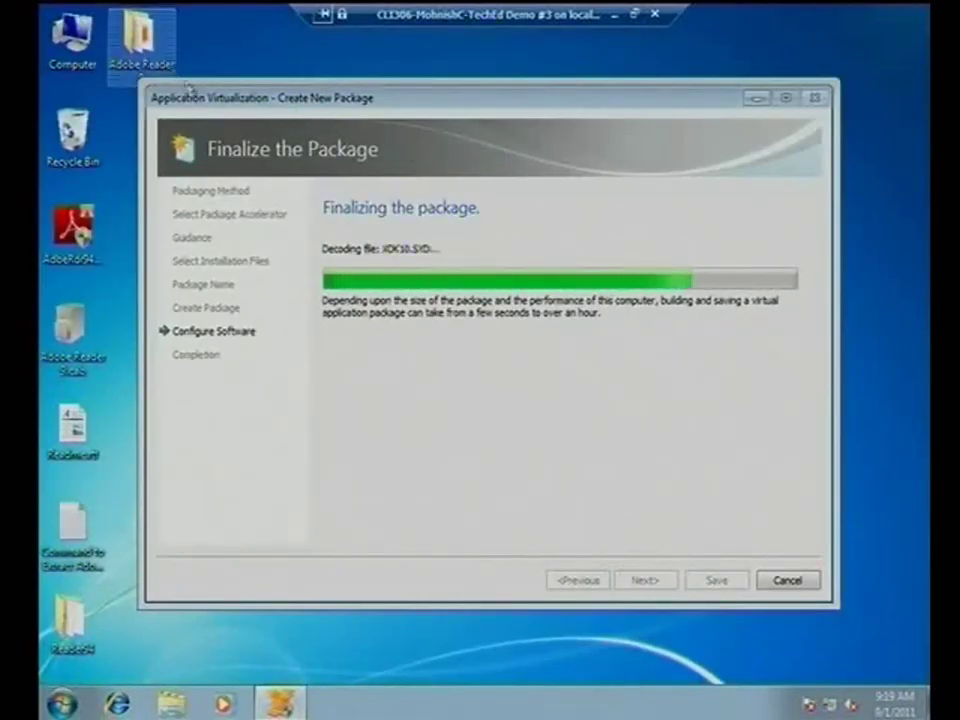
drag(203, 109, 463, 165)
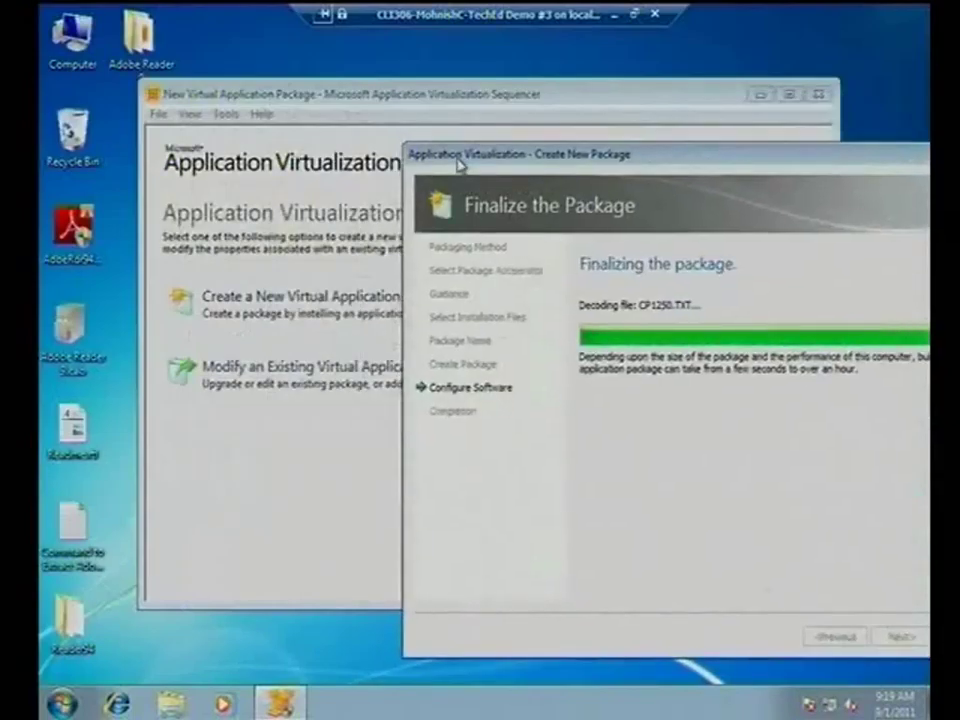
drag(778, 151, 508, 135)
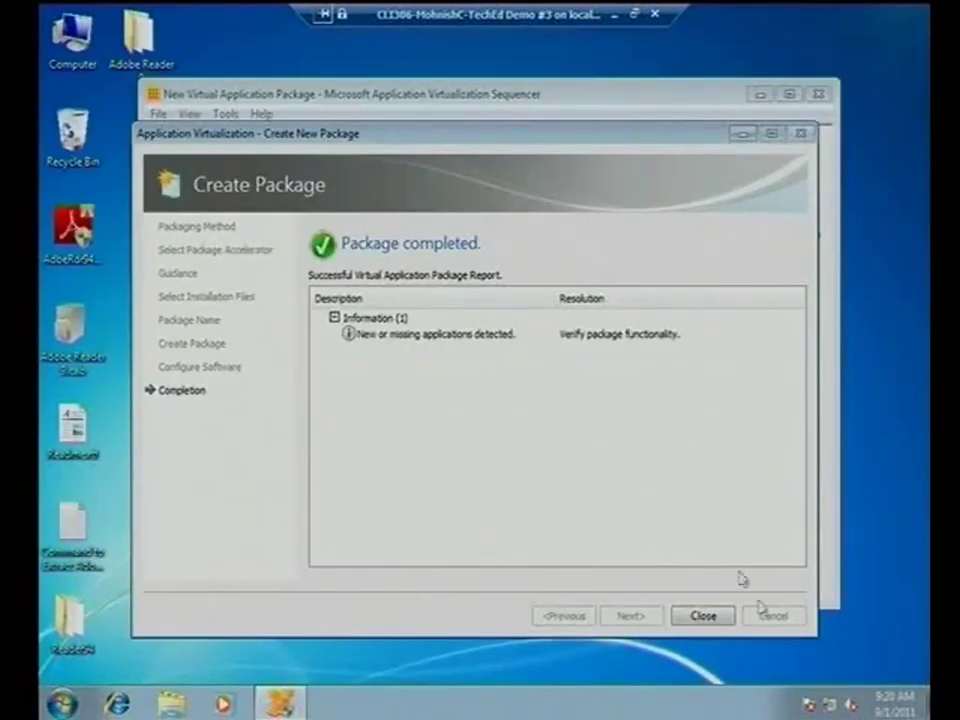
- Close the completed package wizard and the Sequencer, and open the Adobe Reader 9 package folder on the desktop
click(703, 616)
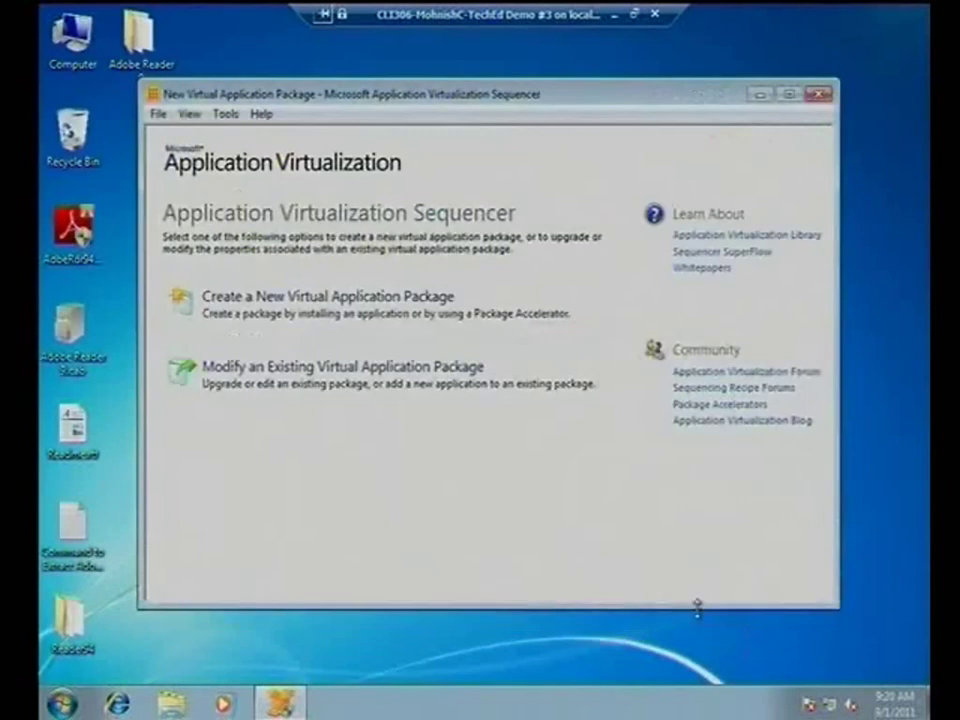
click(817, 94)
double_click(156, 32)
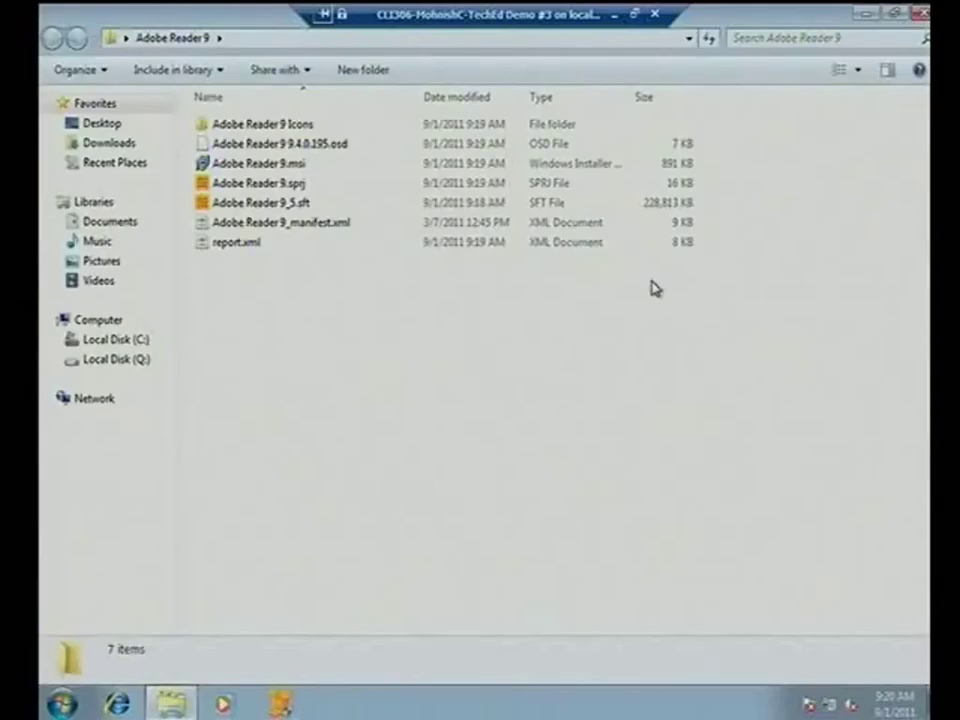
- Review the new or missing applications listed in report.xml through to its end, and close the report and the package folder
double_click(262, 242)
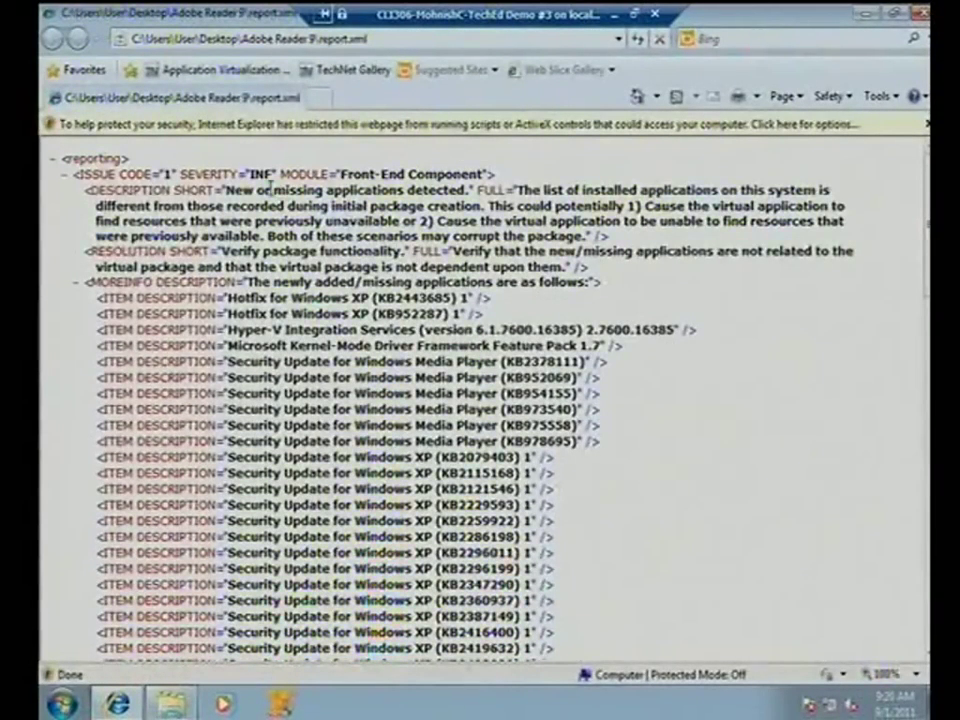
scroll(710, 340, down, 10)
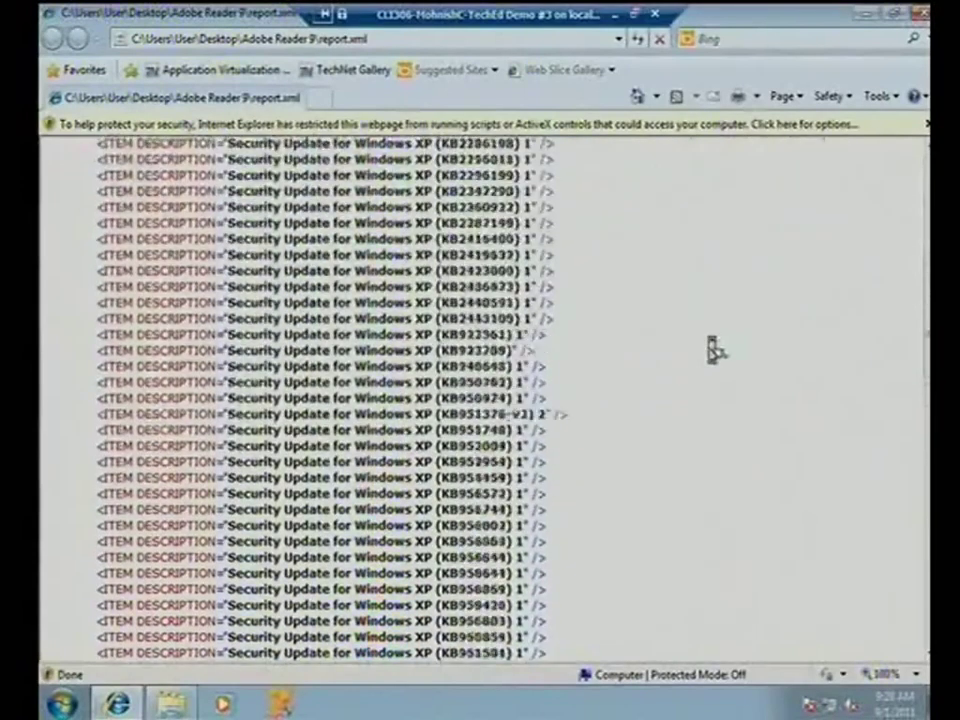
scroll(713, 350, down, 10)
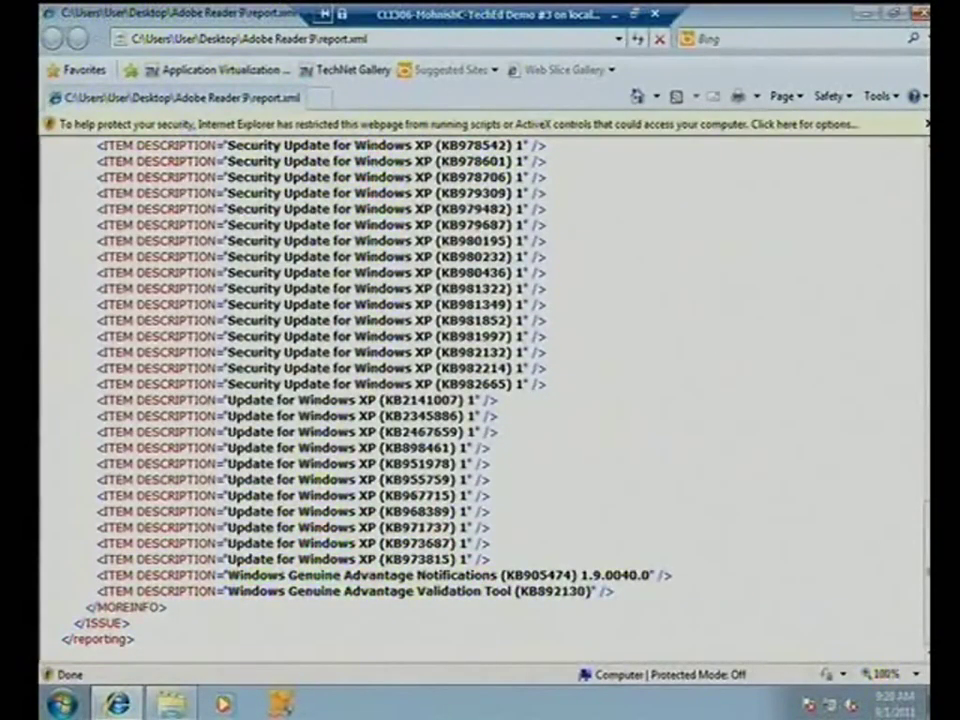
click(918, 13)
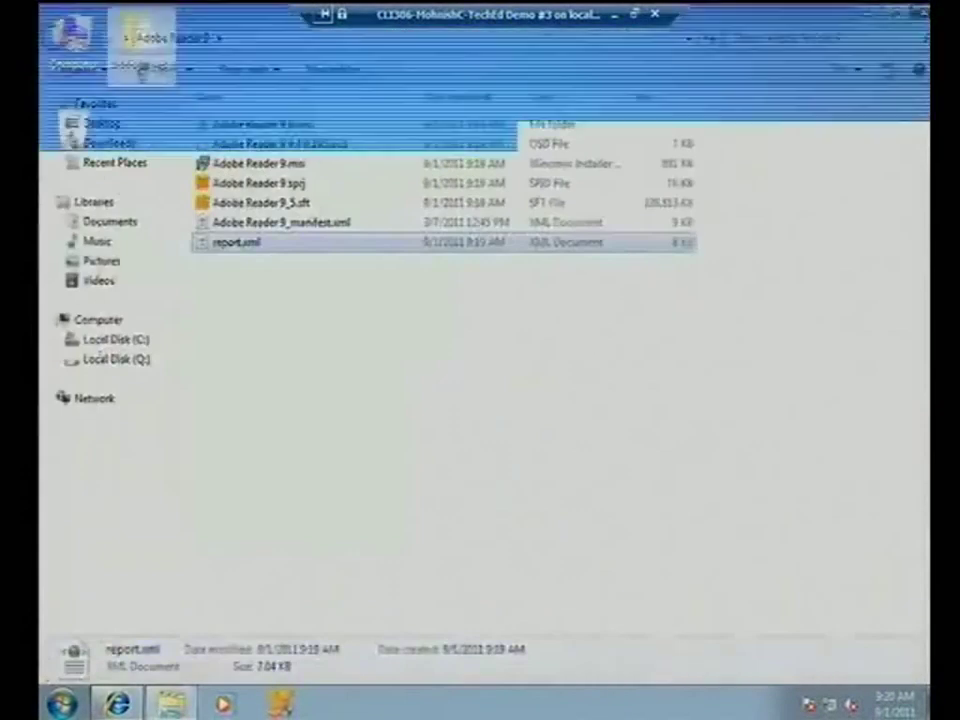
click(918, 13)
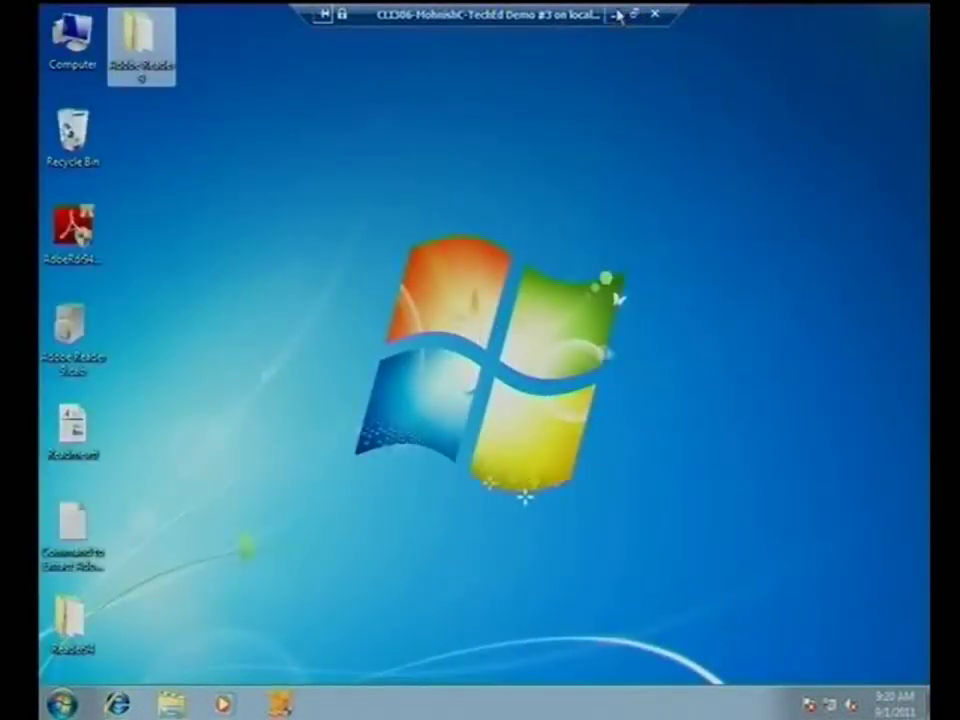